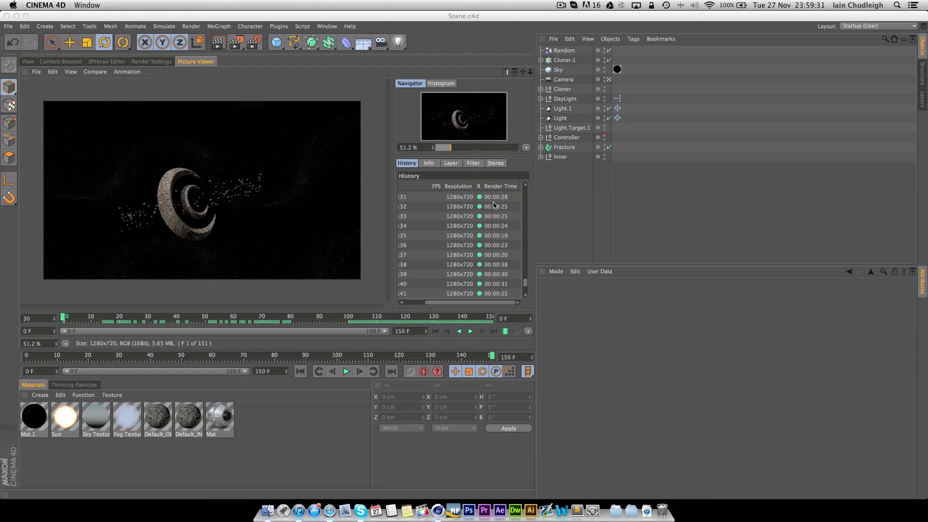
Review the rendered animation up to frame 112 and check the Save options in the render settings.
click(575, 23)
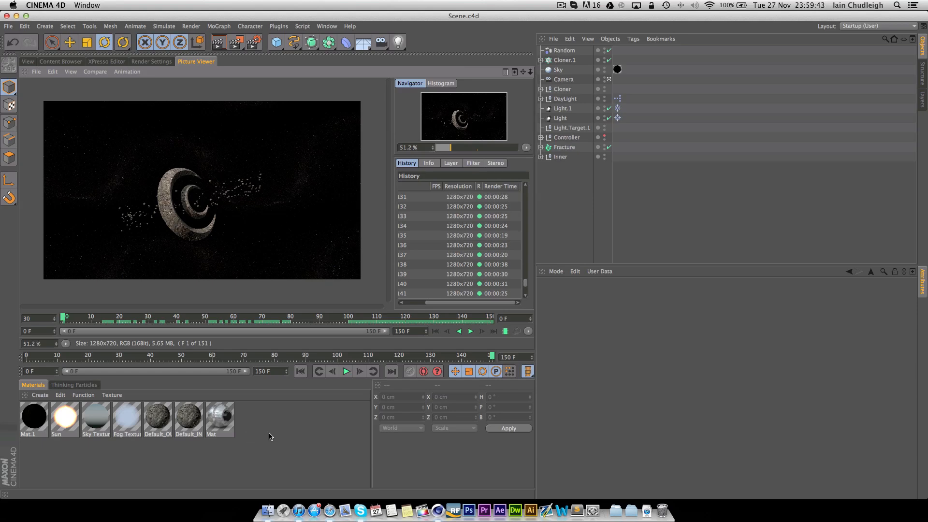
drag(96, 323, 382, 319)
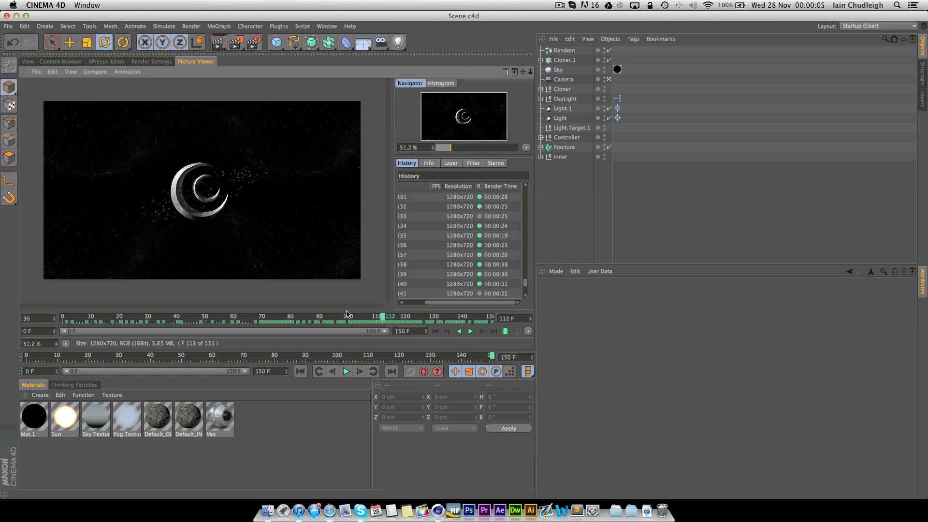
click(253, 42)
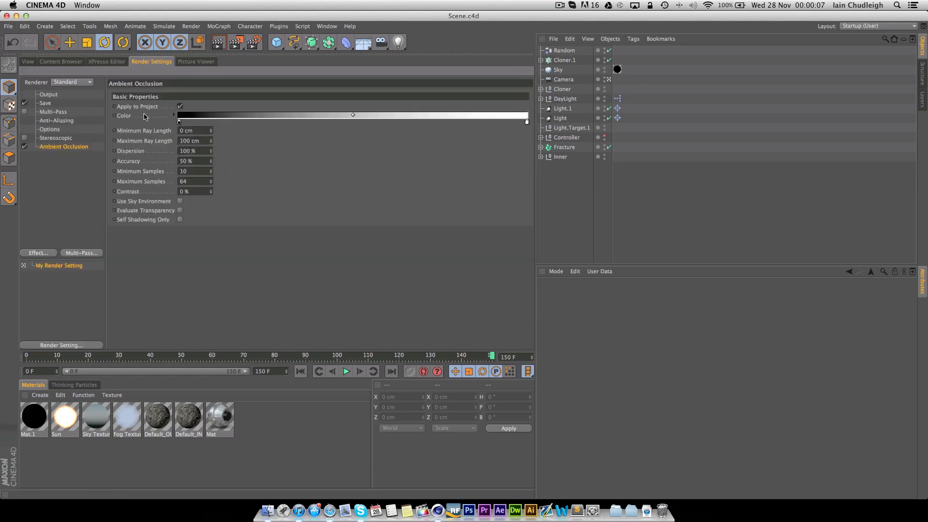
click(42, 103)
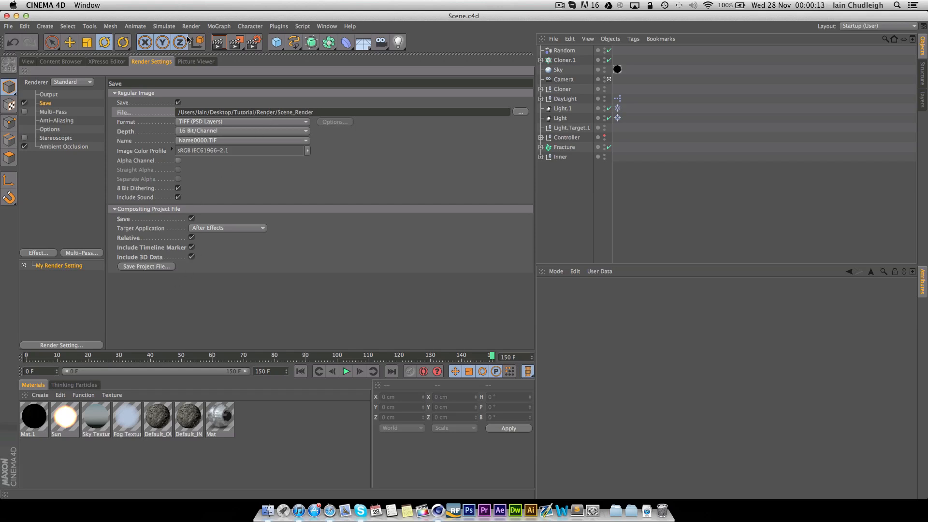
click(190, 63)
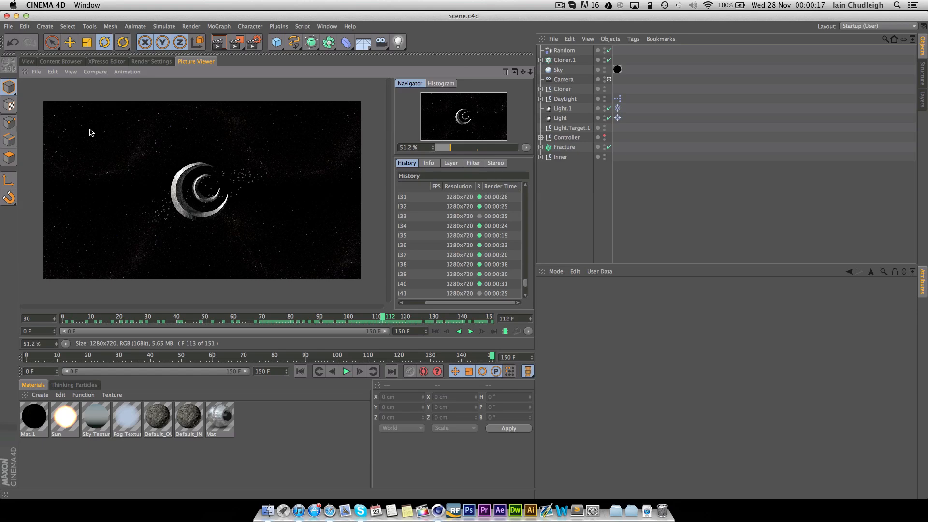
click(39, 74)
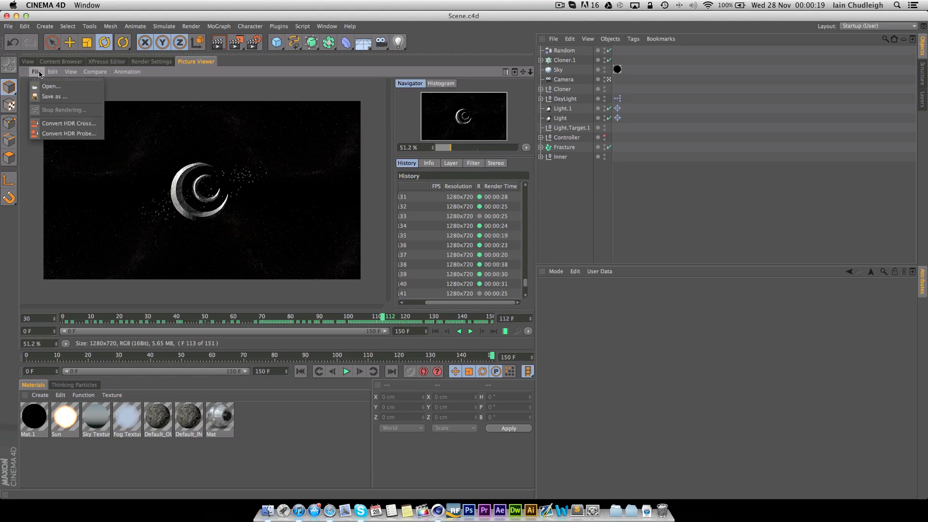
click(40, 72)
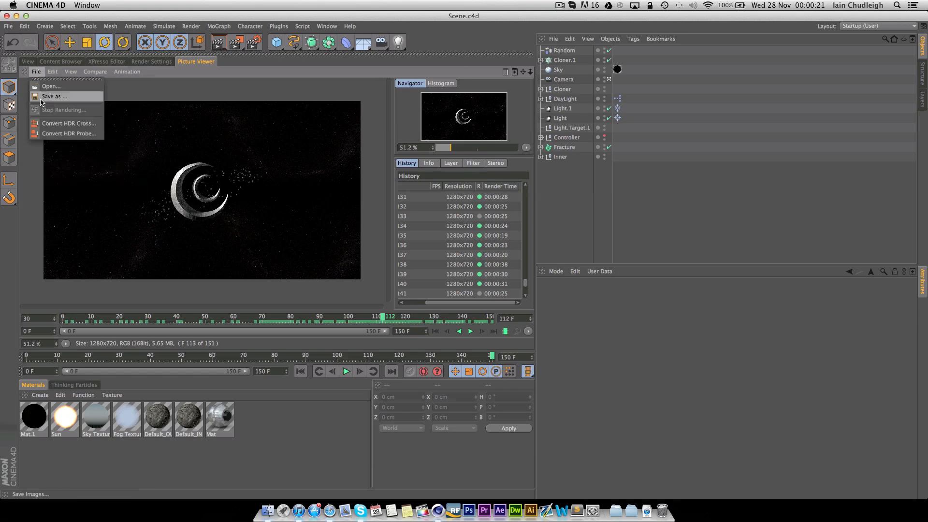
click(42, 102)
click(59, 28)
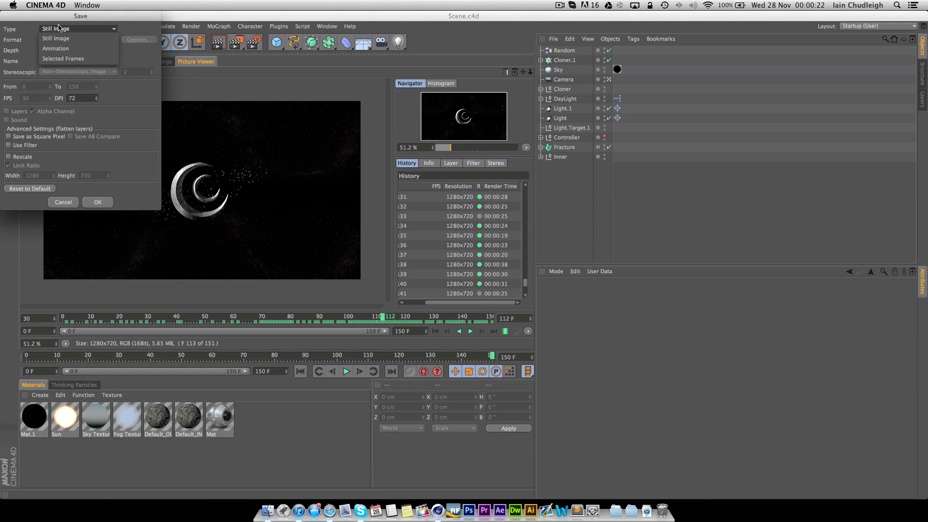
click(60, 49)
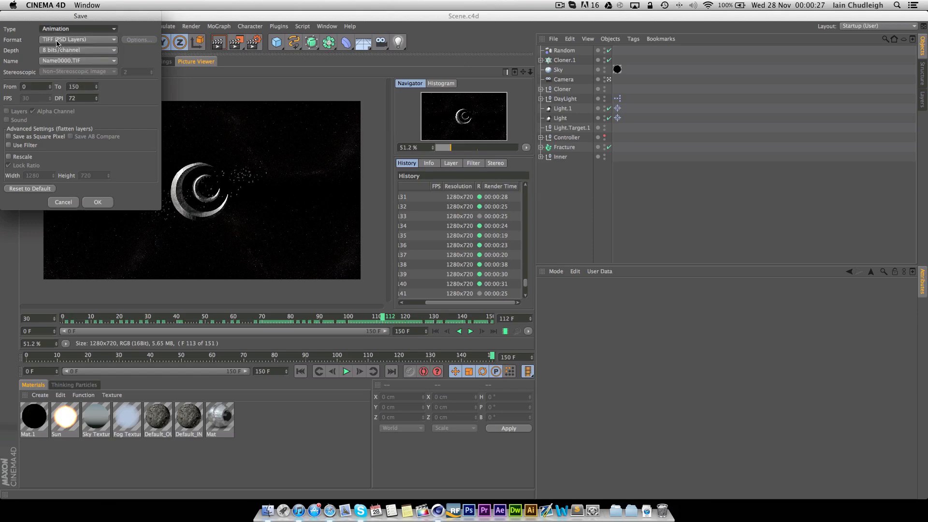
click(98, 203)
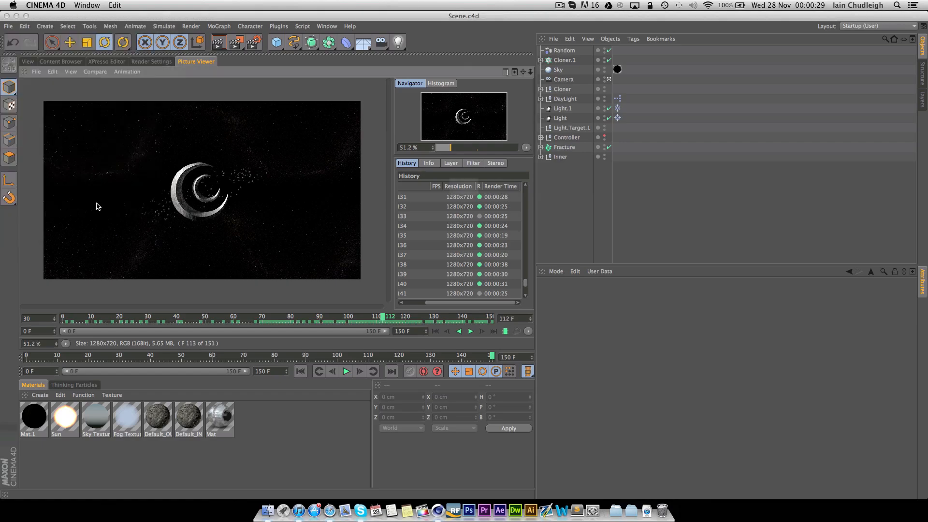
scroll(561, 164, down, 15)
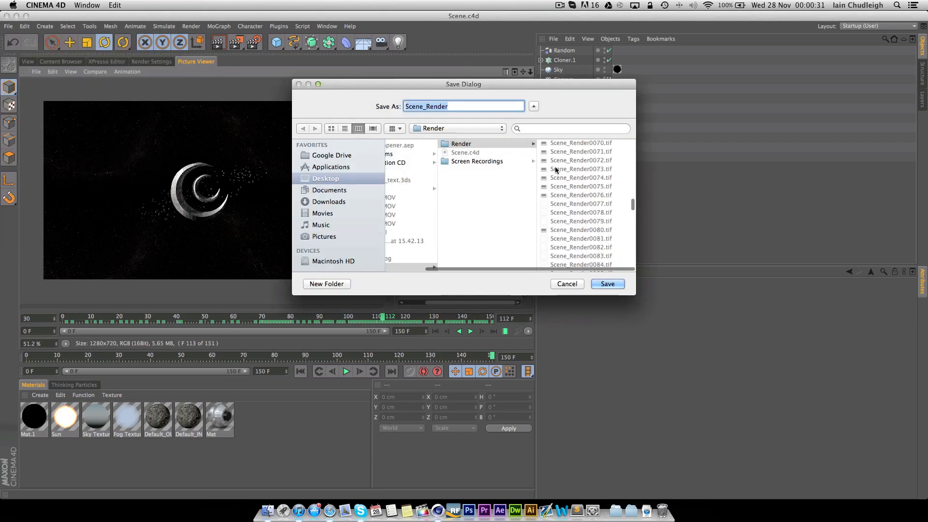
scroll(567, 214, up, 15)
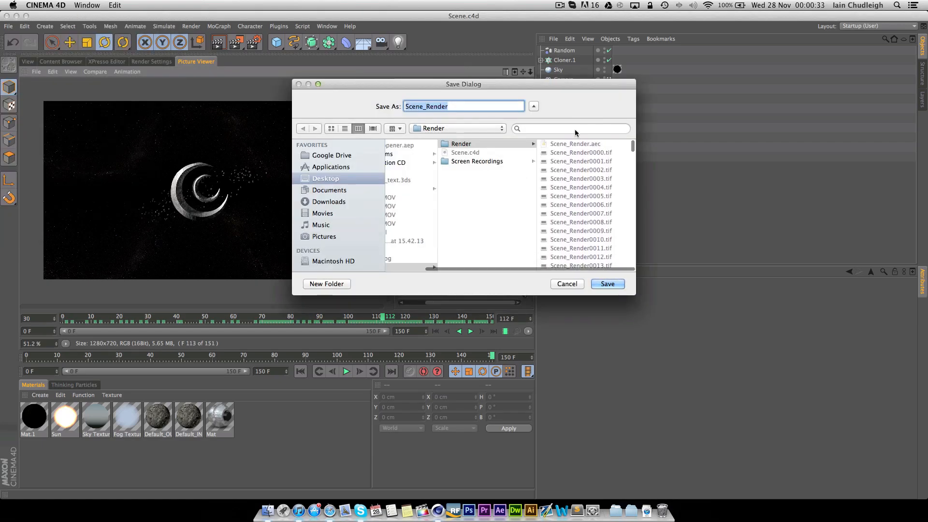
click(568, 284)
click(154, 61)
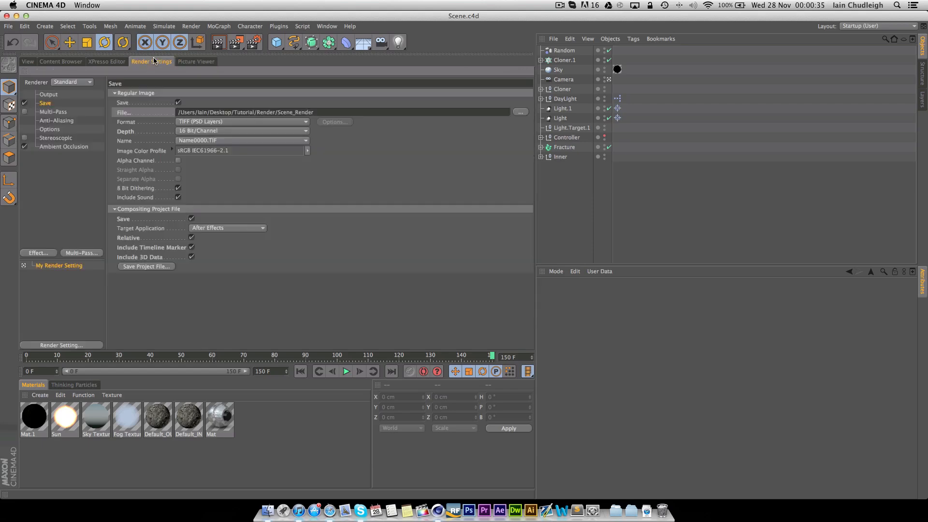
click(162, 267)
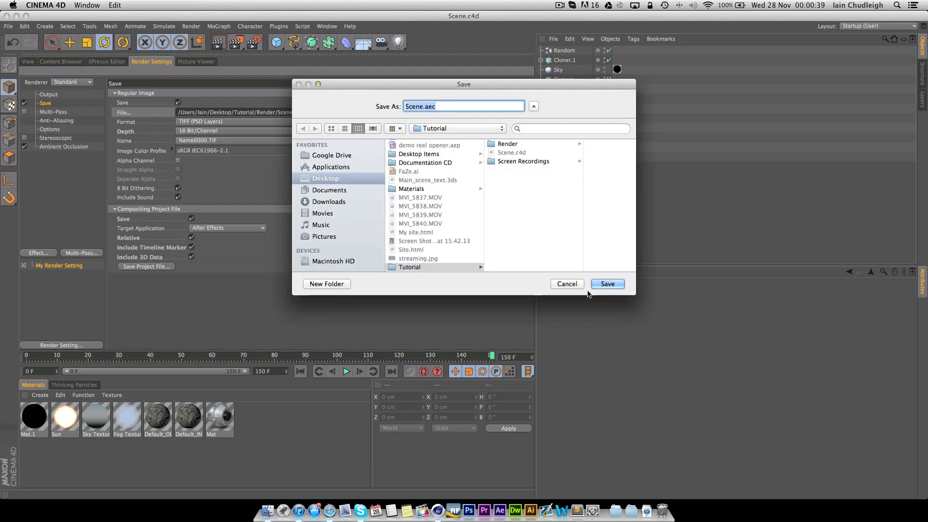
click(567, 285)
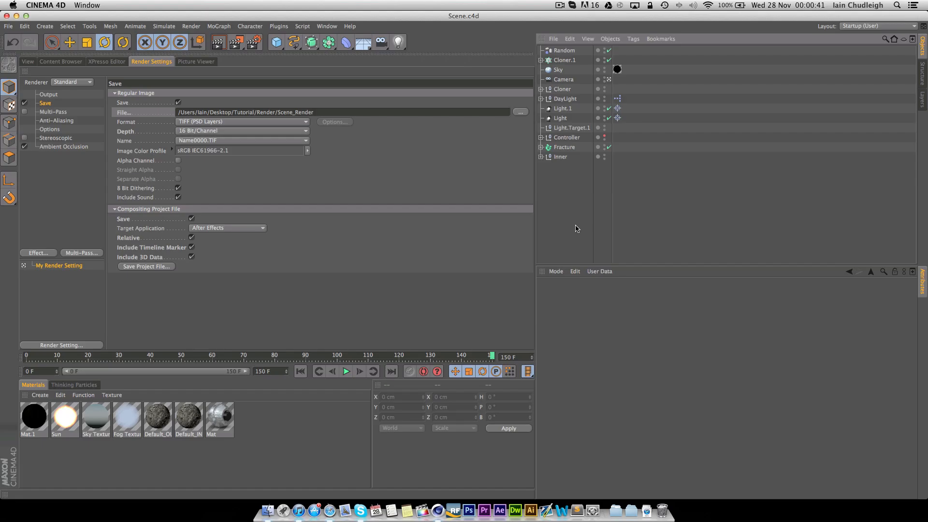
Switch to After Effects and open the Desktop's Tutorial > Render folder in Finder.
key(super+h)
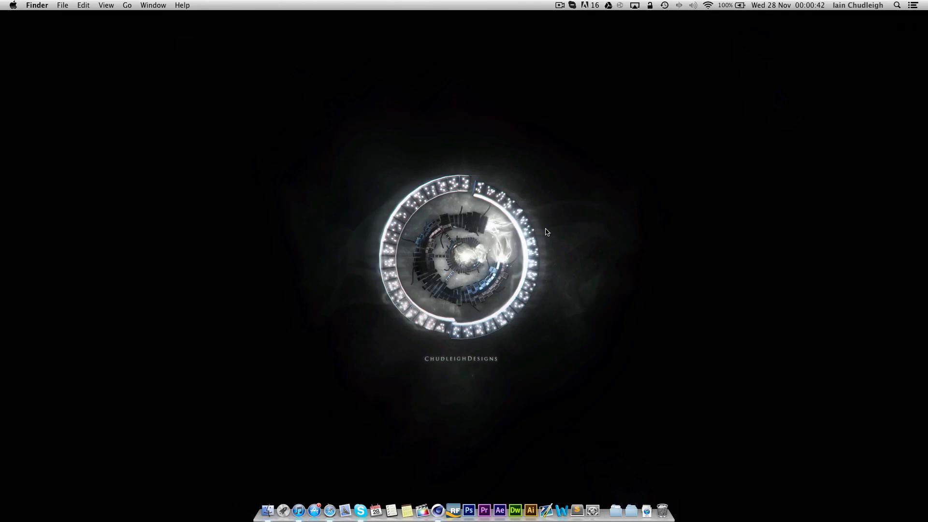
click(489, 503)
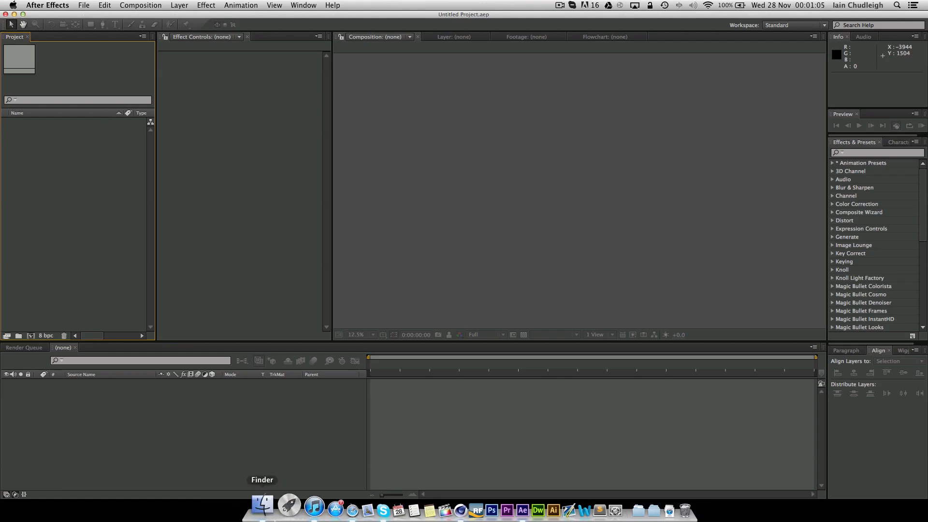
click(264, 508)
click(250, 258)
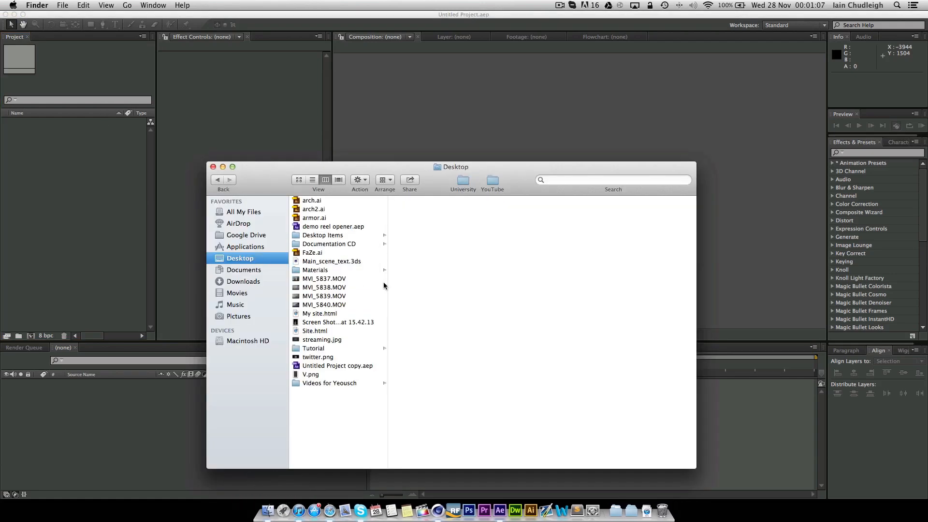
click(337, 349)
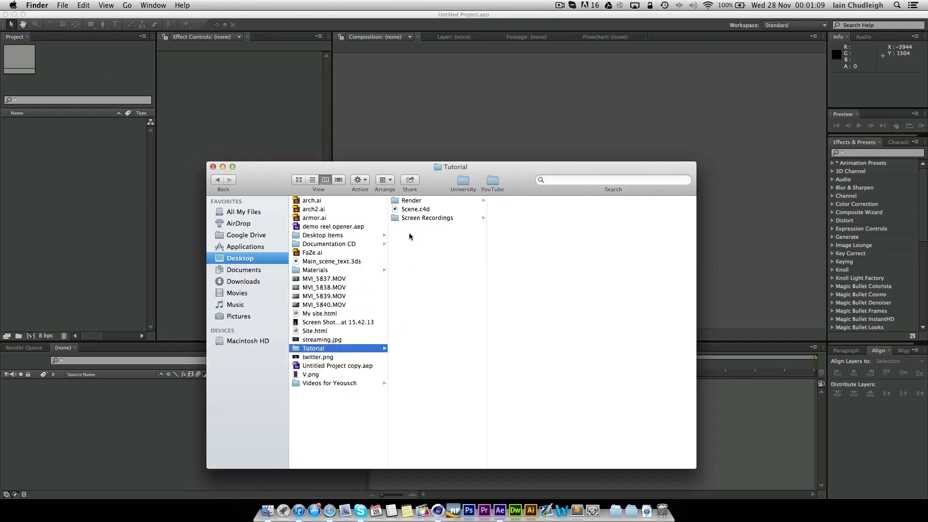
click(411, 201)
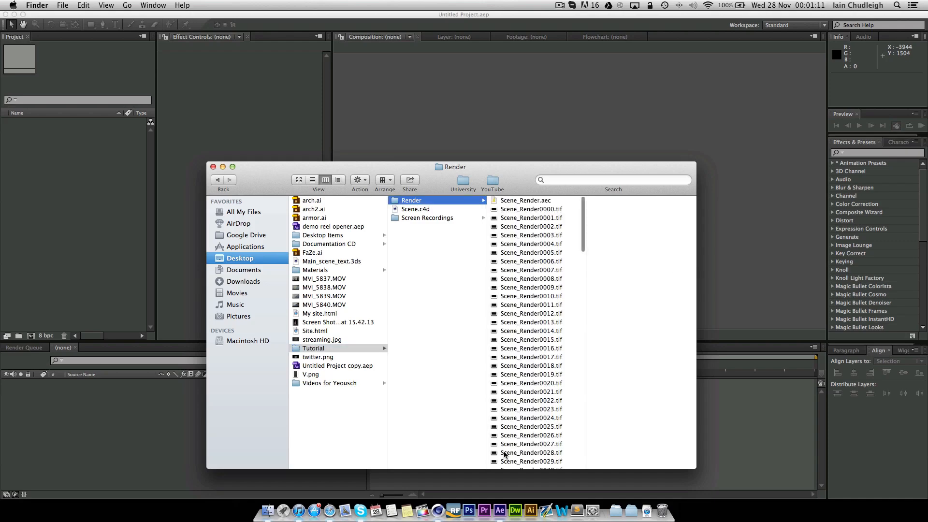
Import the Scene_Render.aec file from the Render folder into the After Effects project.
click(507, 204)
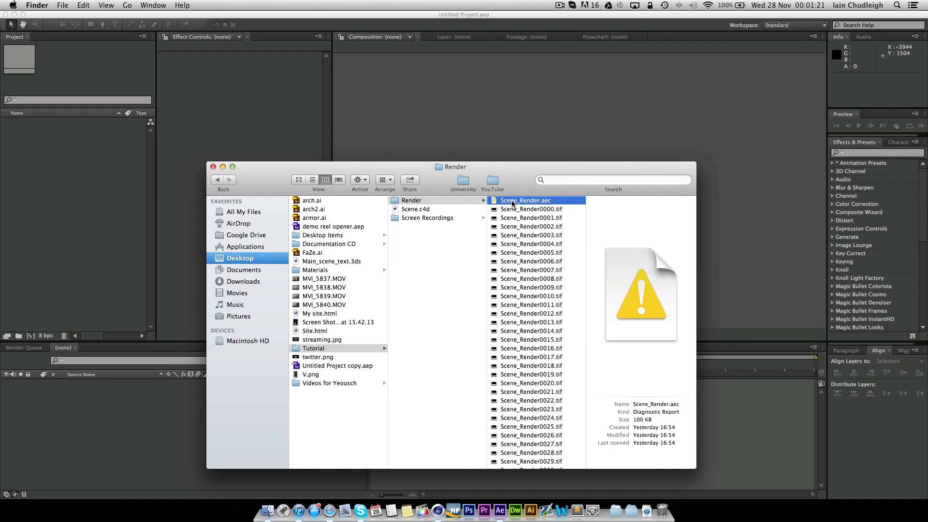
scroll(513, 203, down, 2)
scroll(512, 204, up, 2)
drag(508, 182, 518, 163)
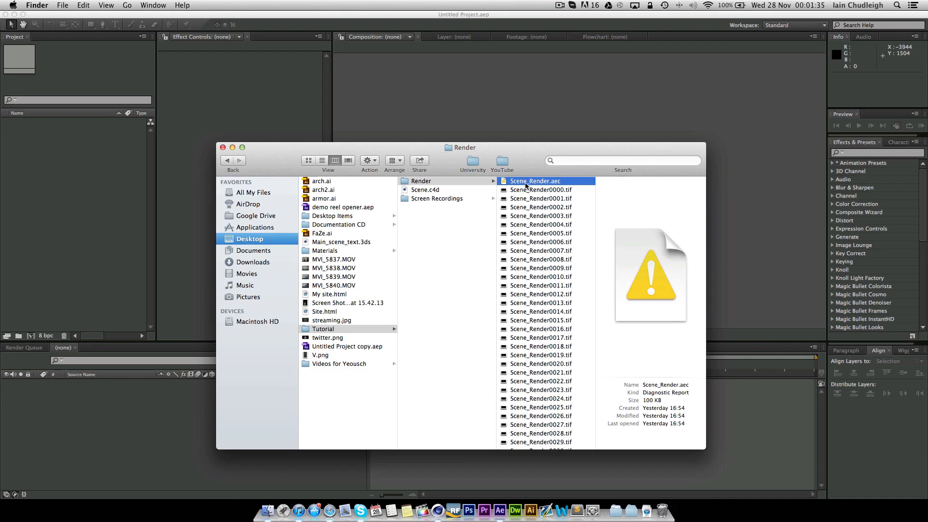
drag(522, 181, 502, 507)
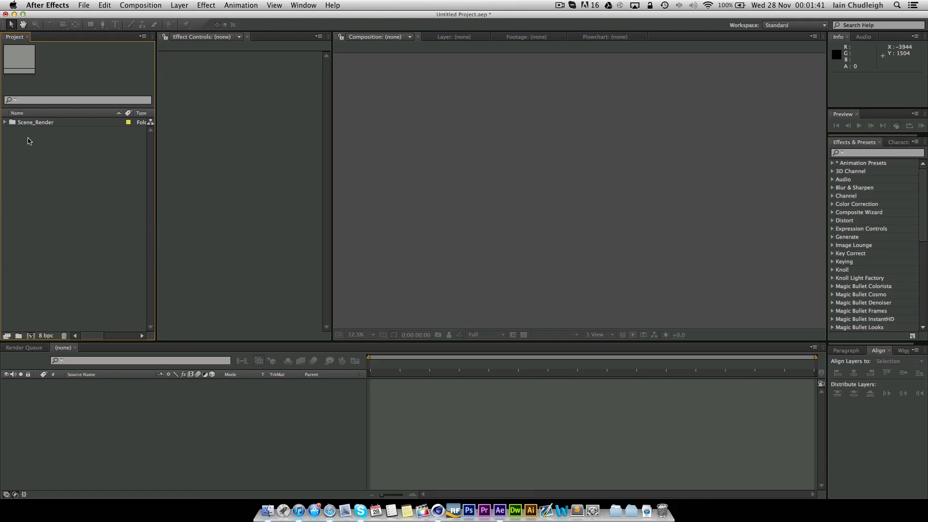
Expand the imported Scene_Render folder and open the Scene_Render composition inside it.
click(6, 123)
click(29, 133)
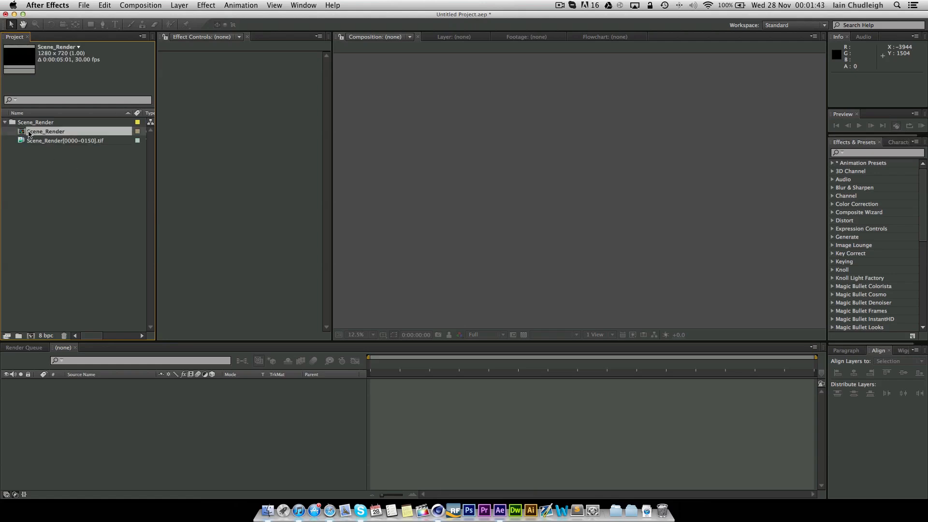
click(18, 141)
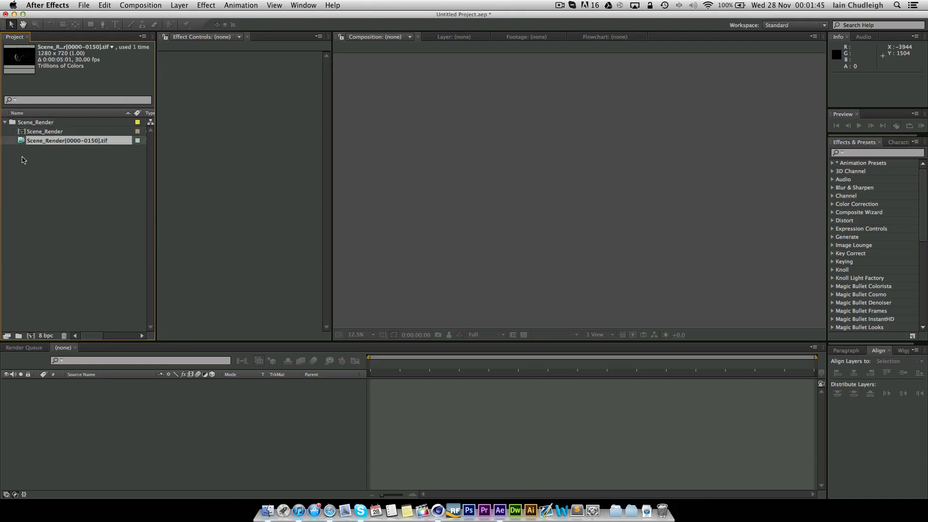
click(41, 133)
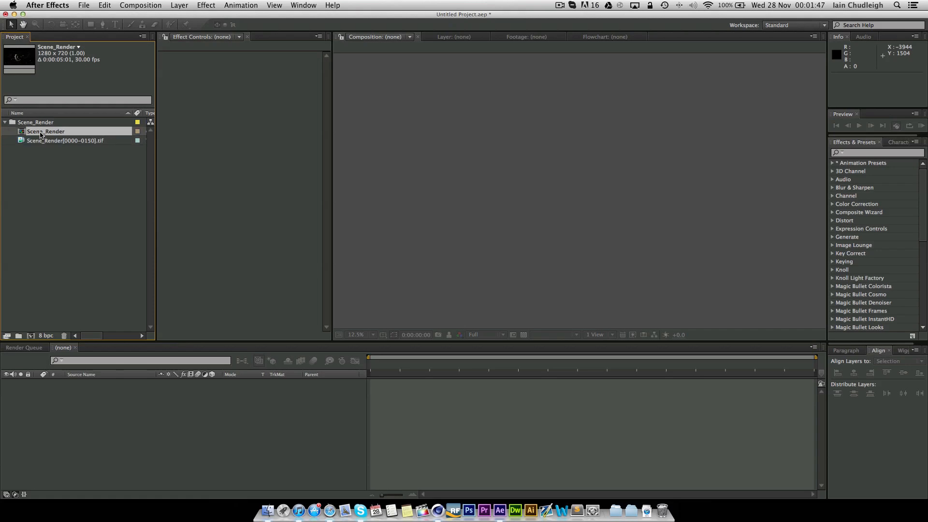
double_click(39, 133)
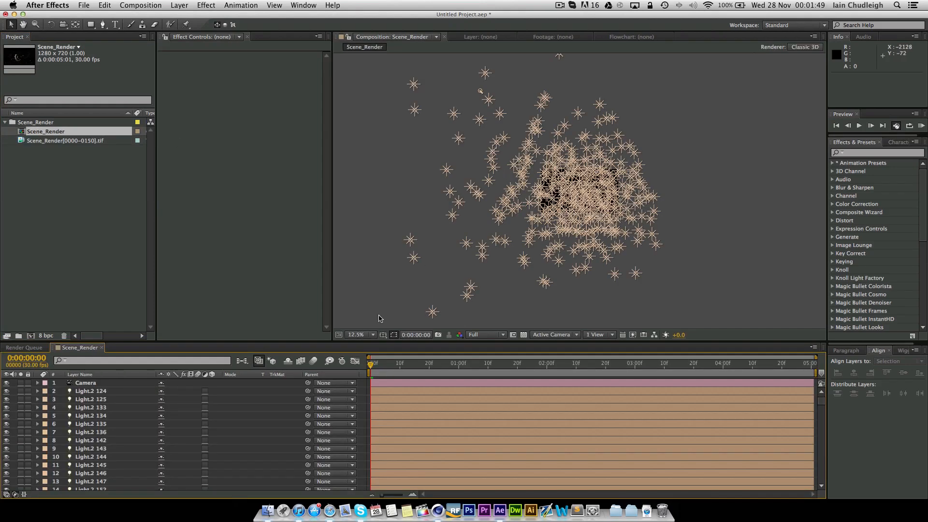
Examine the lights scattered around the rendered logo in the composition, fitted to the viewer and at 50% magnification.
click(357, 335)
click(370, 353)
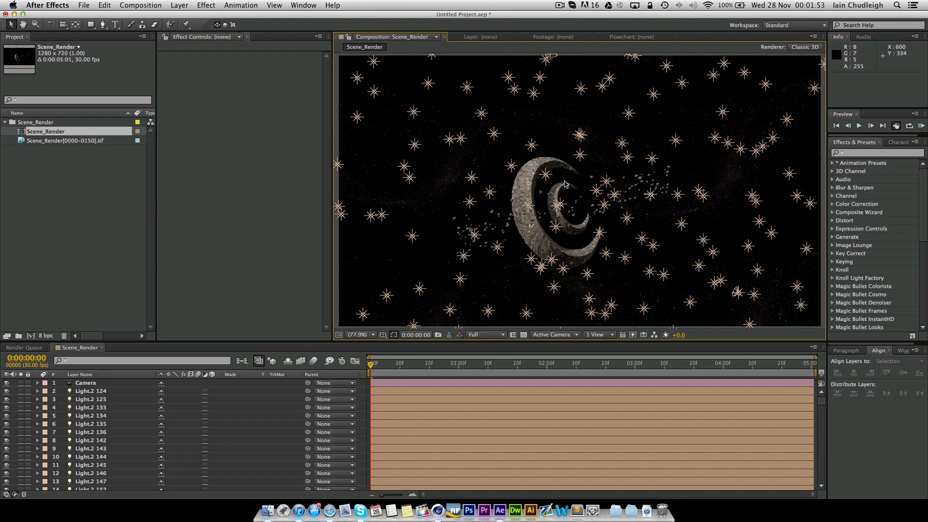
scroll(564, 185, down, 4)
scroll(563, 202, up, 2)
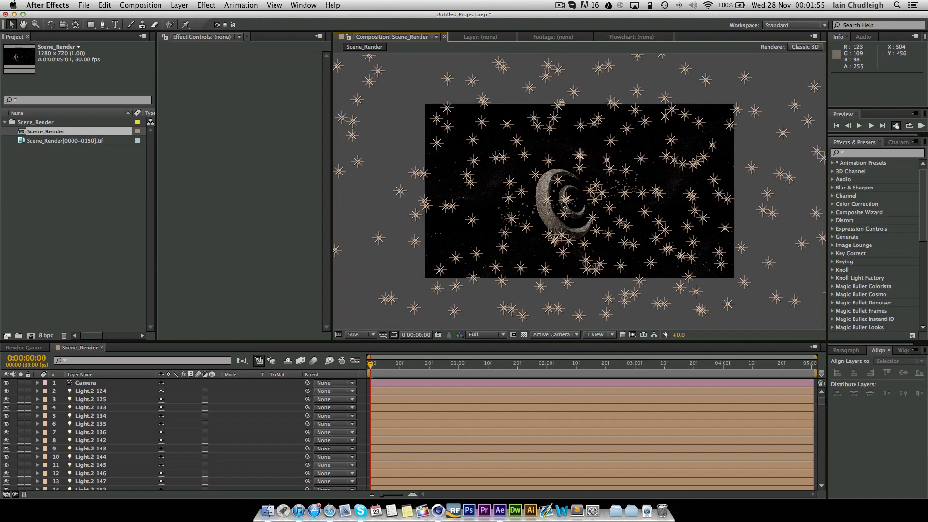
scroll(561, 204, up, 2)
scroll(556, 204, down, 2)
scroll(545, 207, down, 2)
scroll(544, 207, up, 2)
Select all layers from Light.2 124 through Light.2 875 and turn off their visibility.
click(92, 394)
scroll(92, 393, down, 20)
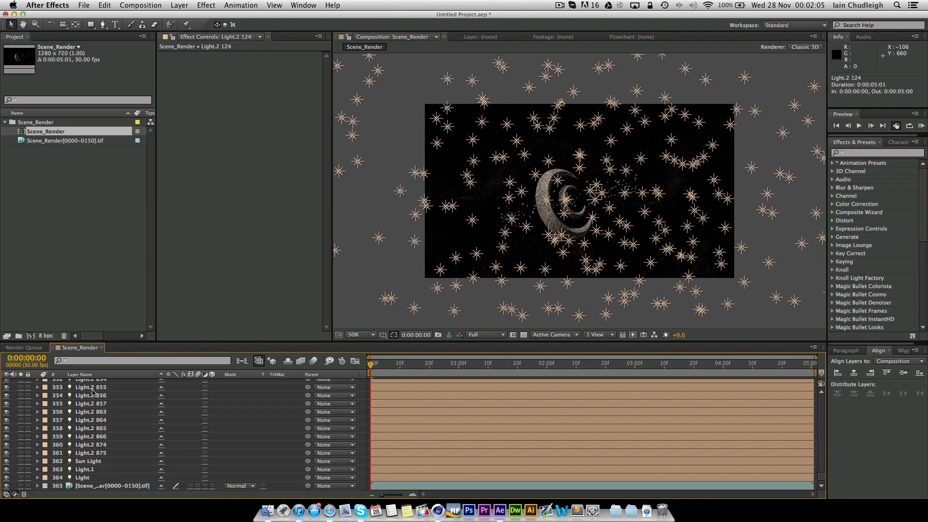
shift+click(84, 453)
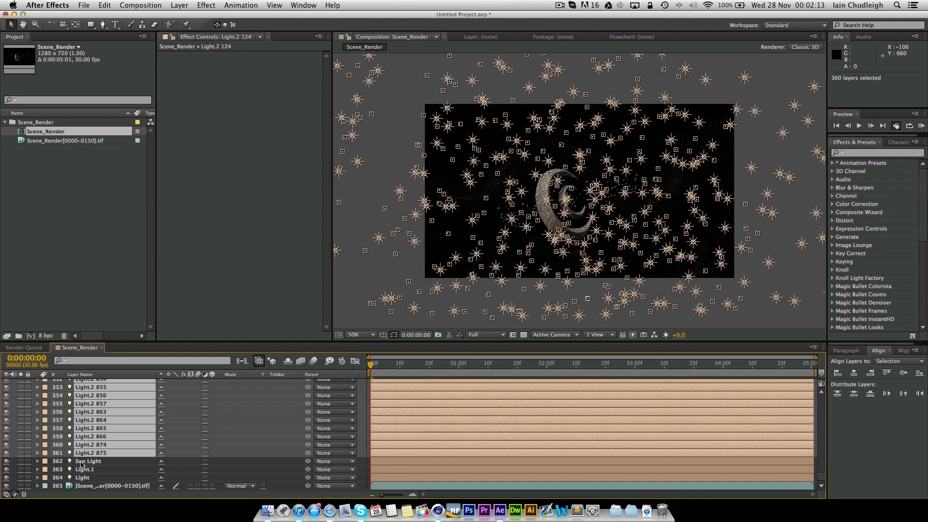
click(7, 453)
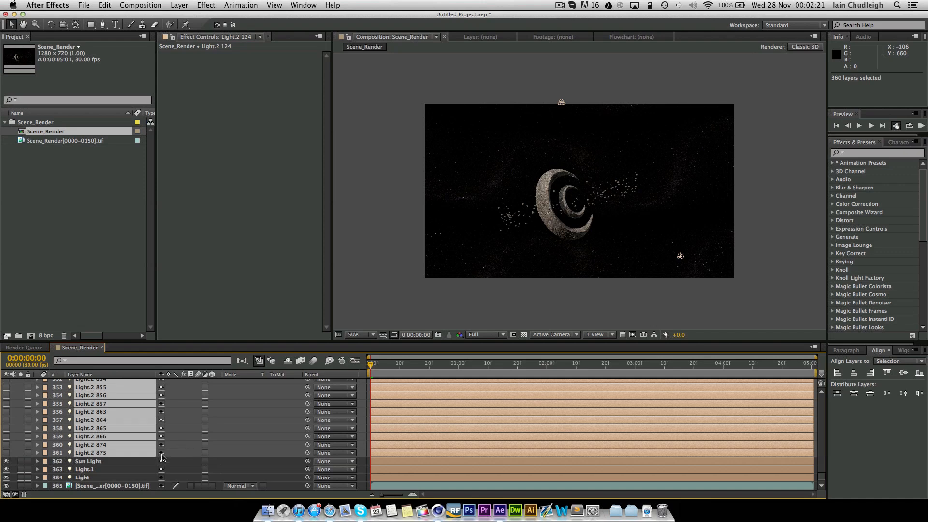
Mark the selected Light.2 layers as shy, hide shy layers in the timeline, and clear the layer selection.
click(161, 453)
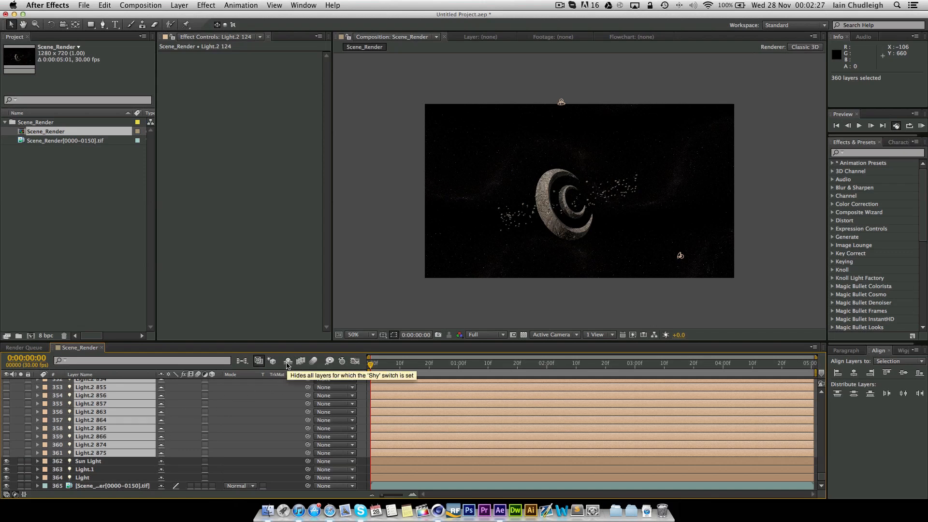
click(287, 361)
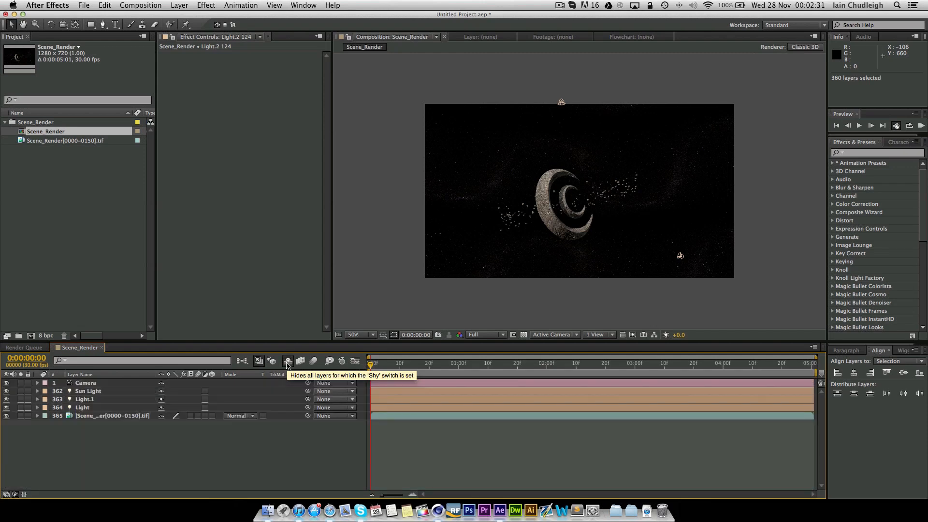
click(288, 362)
click(288, 363)
click(125, 451)
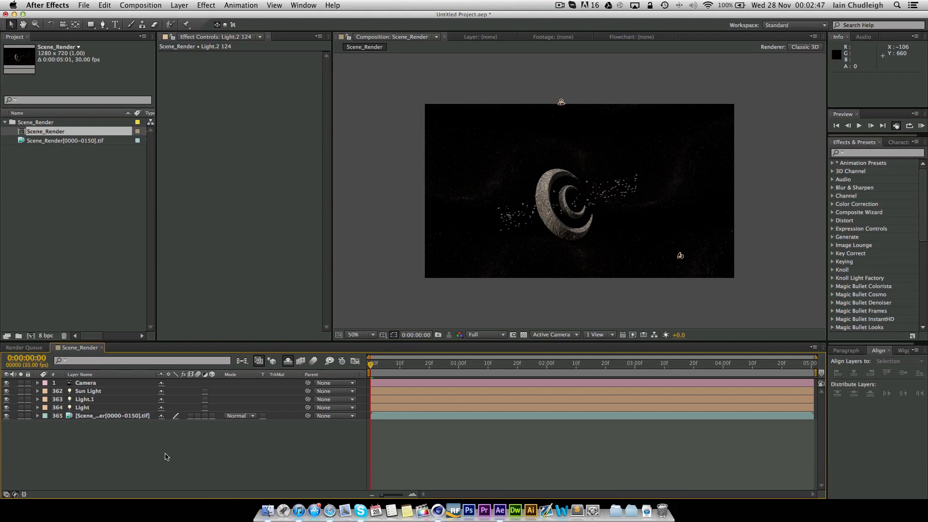
Check the scene's two spotlights in the Cinema 4D viewport, and delete the Light.1 and Light layers in After Effects.
click(84, 400)
shift+click(86, 407)
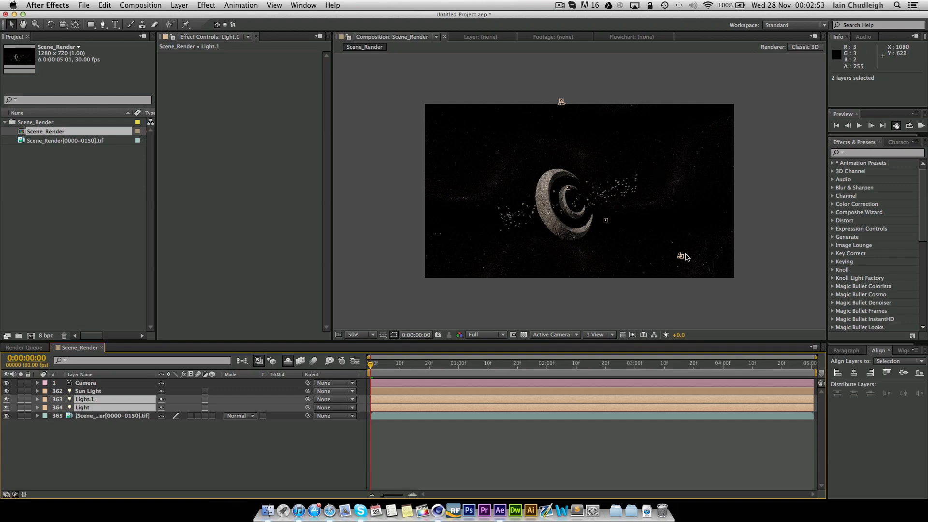
click(437, 511)
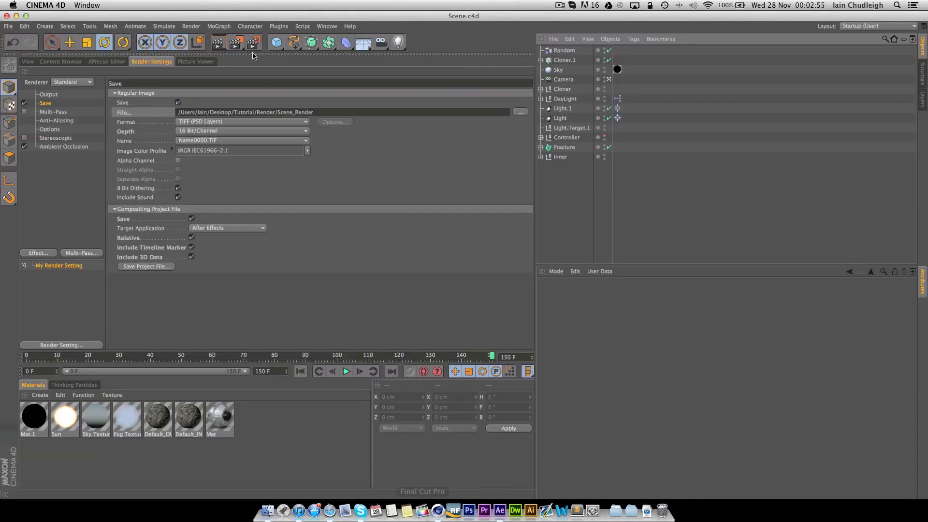
click(28, 62)
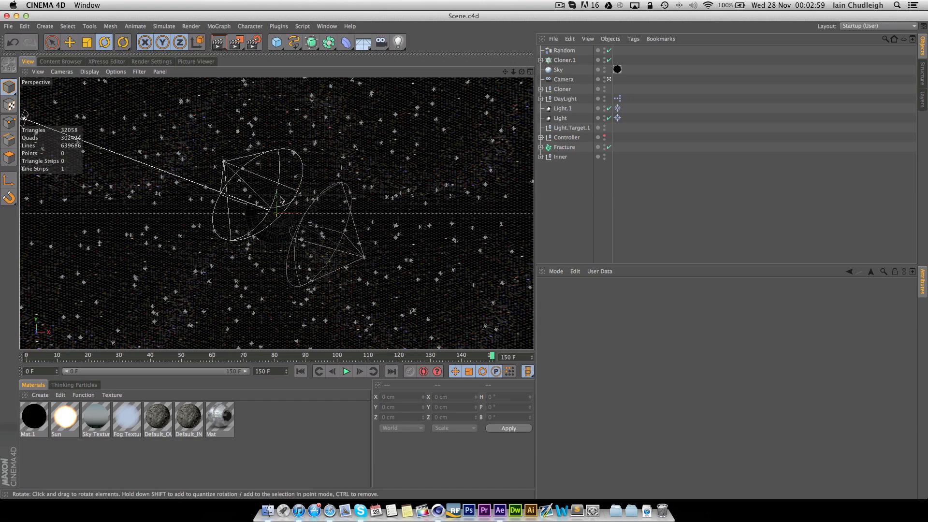
key(super+Tab)
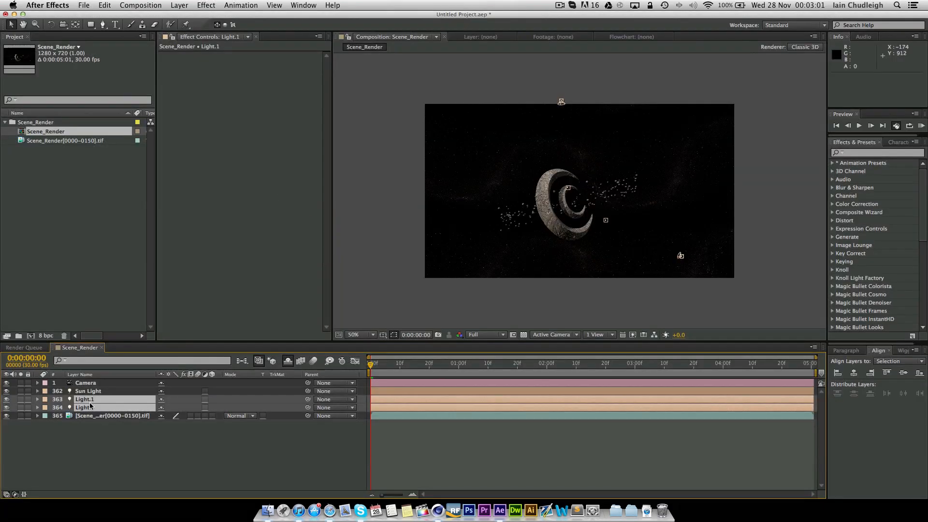
key(Delete)
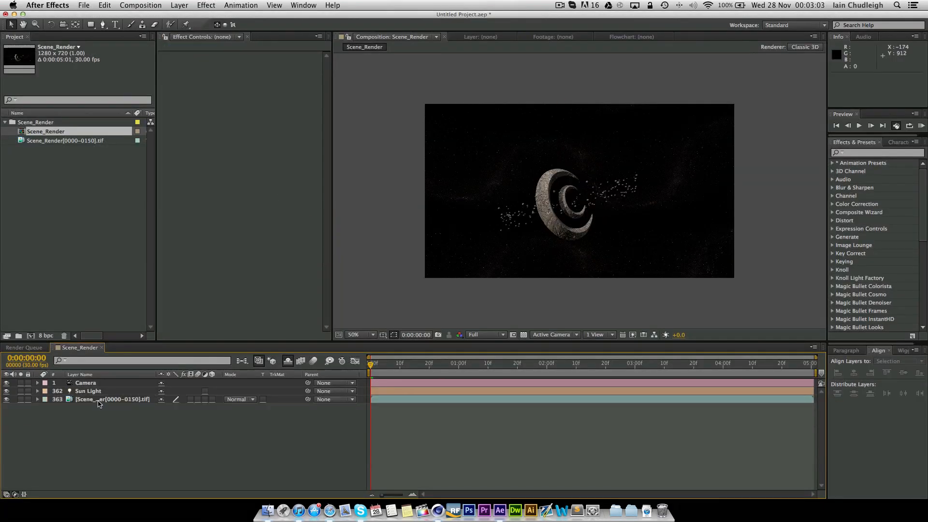
Create a black 1280 x 720 px solid layer named Stars in the Scene_Render composition.
right_click(85, 392)
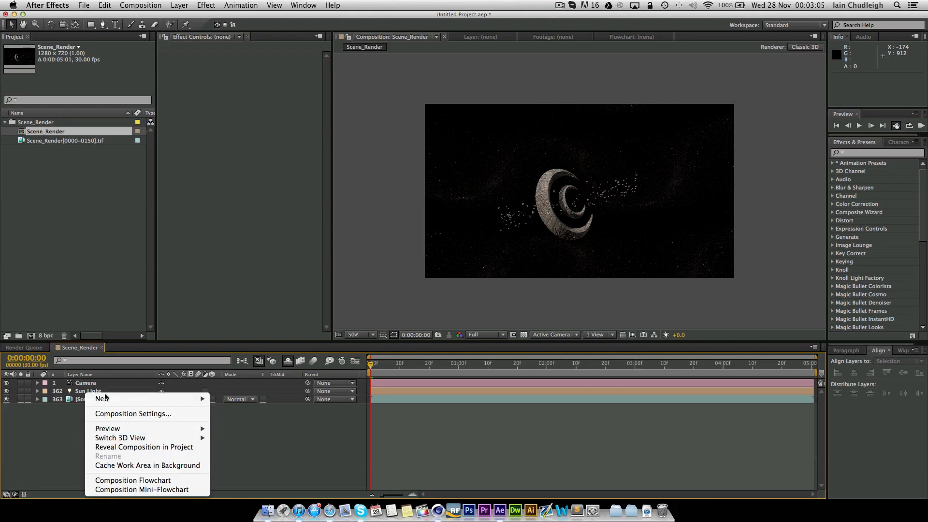
mouse_move(145, 399)
click(268, 423)
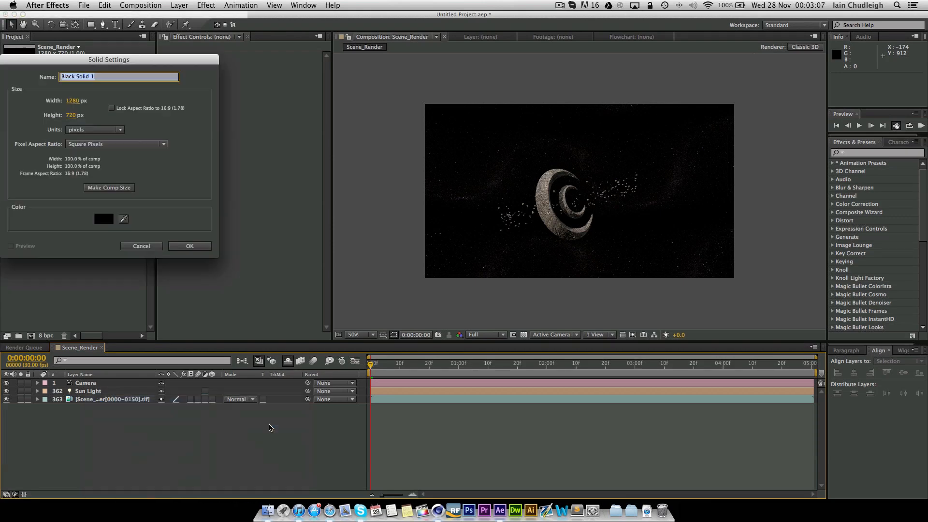
text(F)
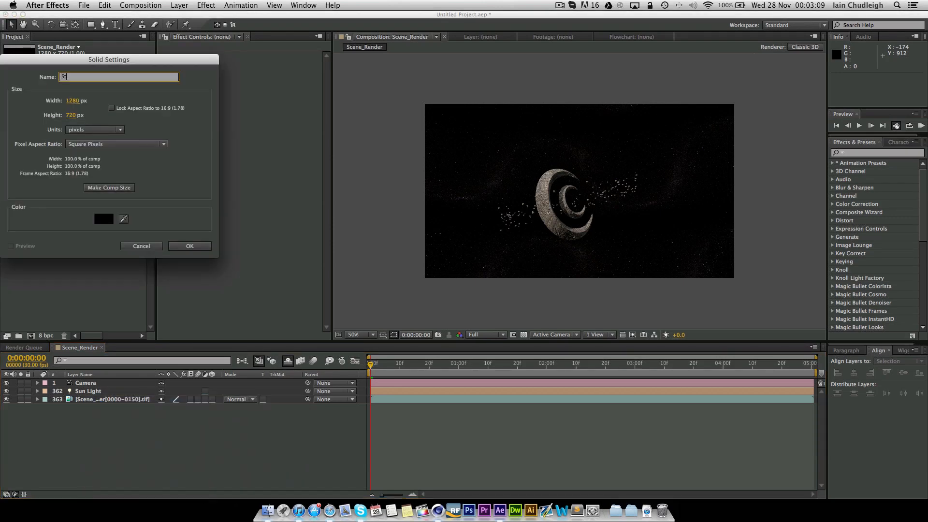
text(tars)
key(Return)
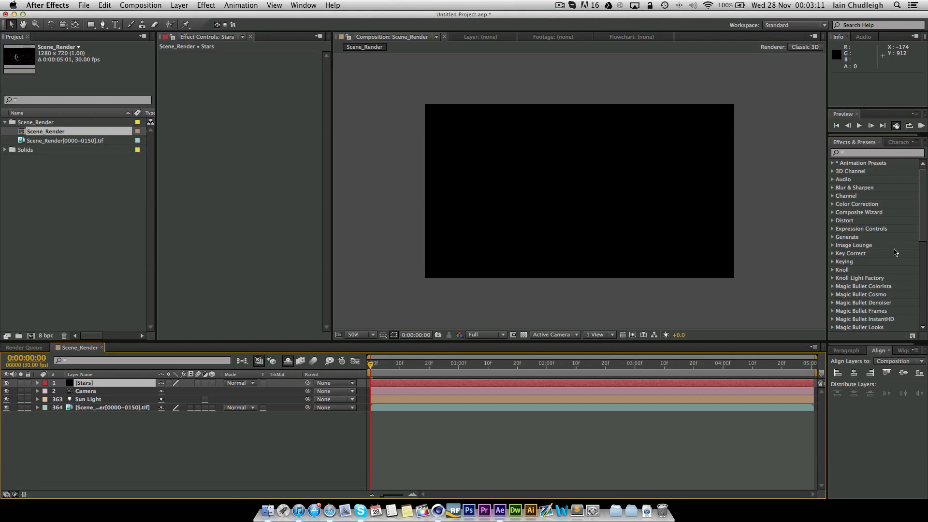
Search the effects for "optical" and apply Optical Flares to the Stars layer.
click(865, 153)
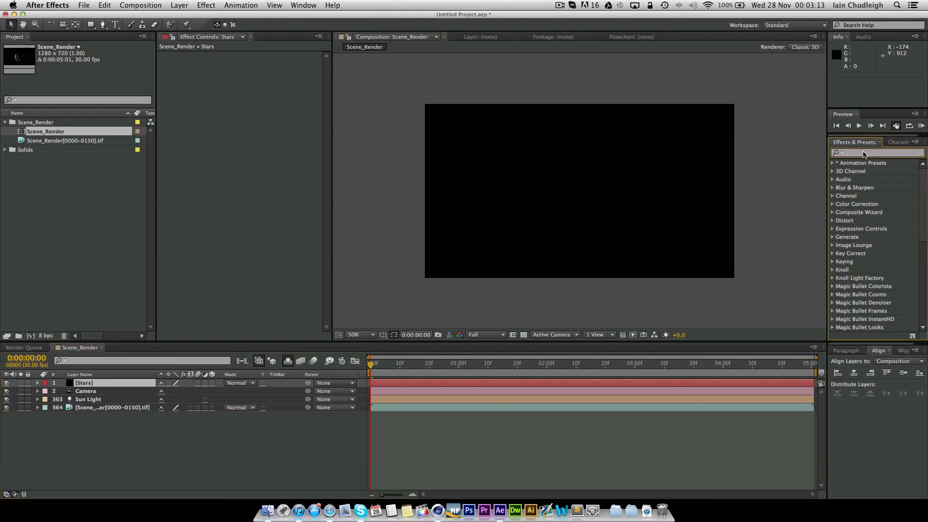
text(opticals)
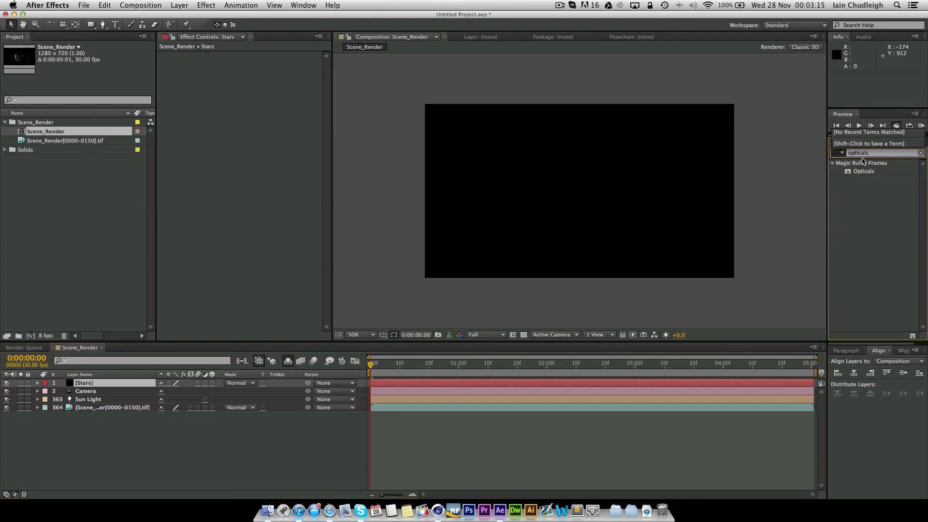
key(BackSpace)
click(864, 189)
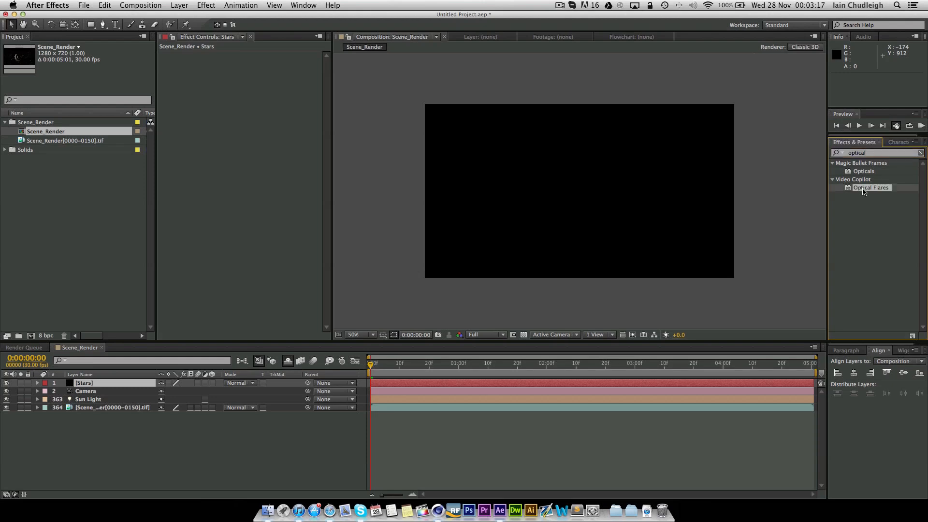
click(850, 183)
click(864, 190)
drag(852, 195, 407, 382)
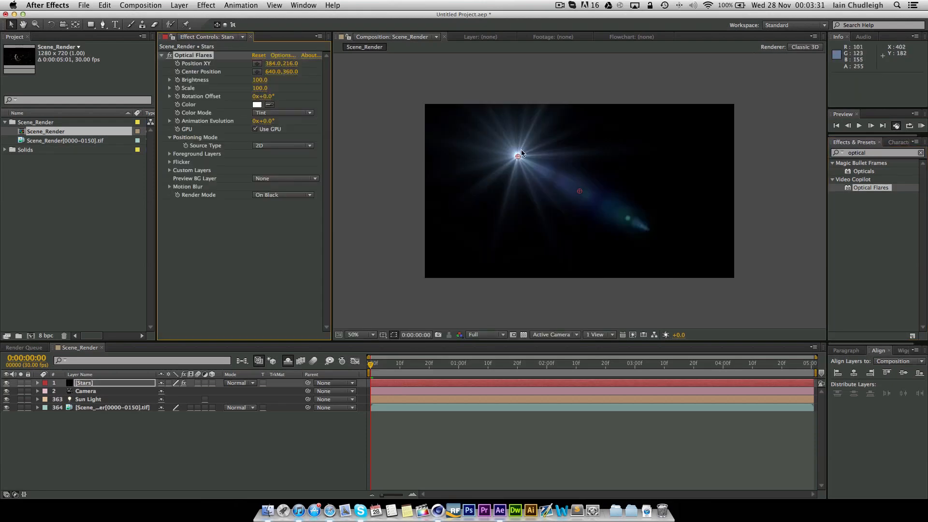
Try the Add blending mode on the Stars layer while moving the flare beside the logo, and return the mode to Normal.
mouse_move(519, 156)
mouse_down()
mouse_move(555, 207)
mouse_move(500, 150)
mouse_move(594, 173)
mouse_move(658, 150)
mouse_move(523, 150)
mouse_up()
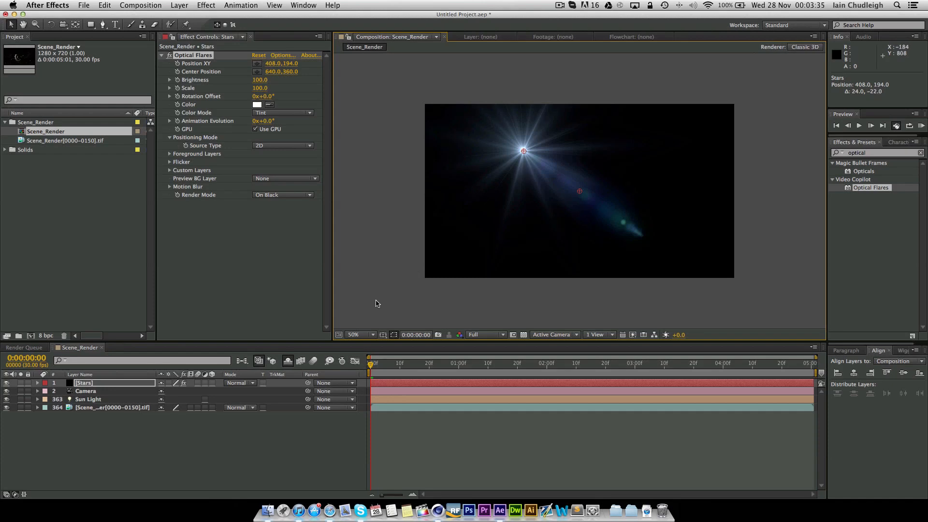
click(239, 383)
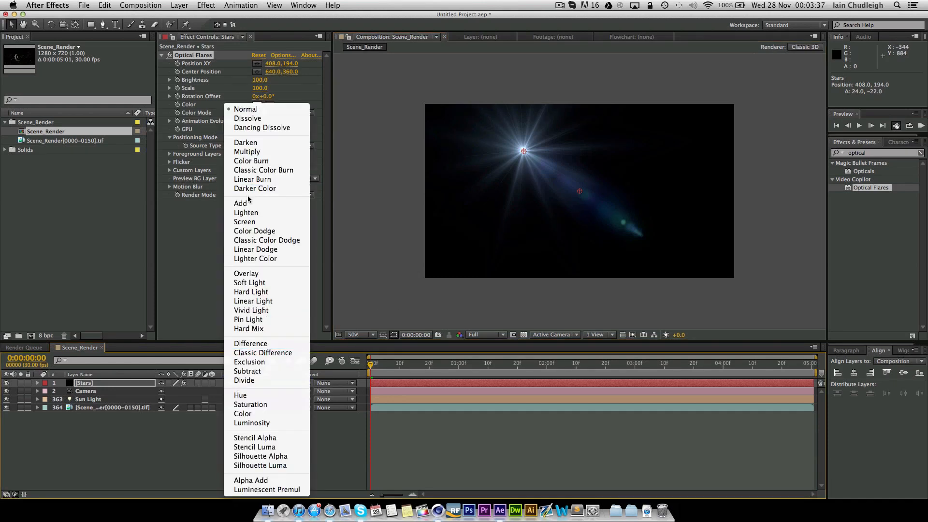
click(288, 205)
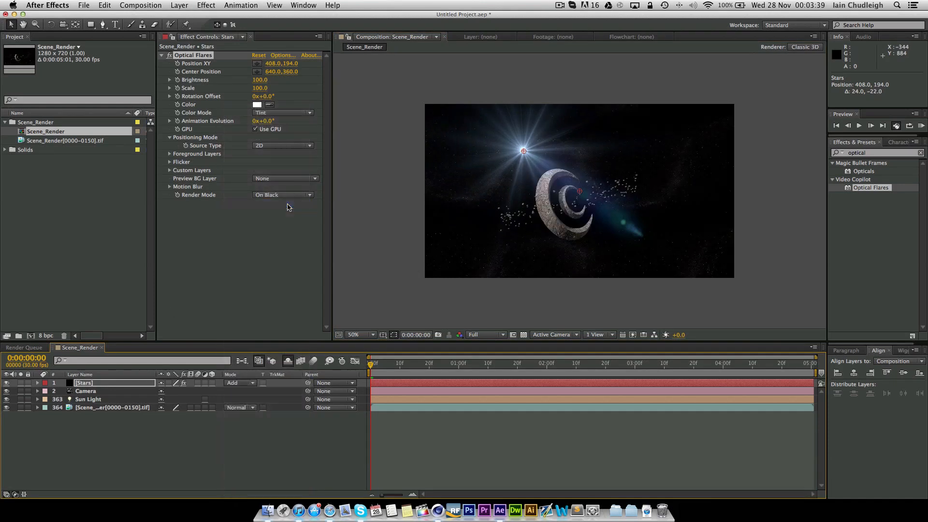
drag(523, 151, 502, 155)
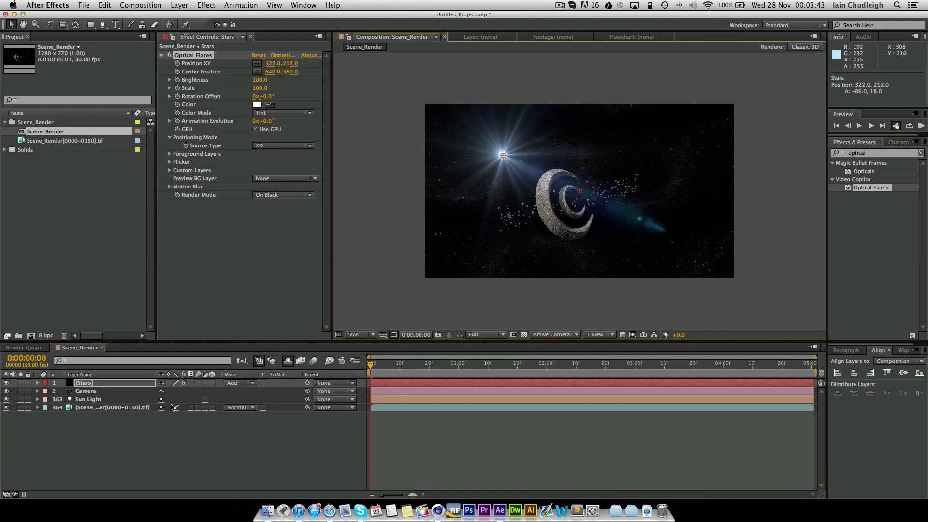
click(237, 382)
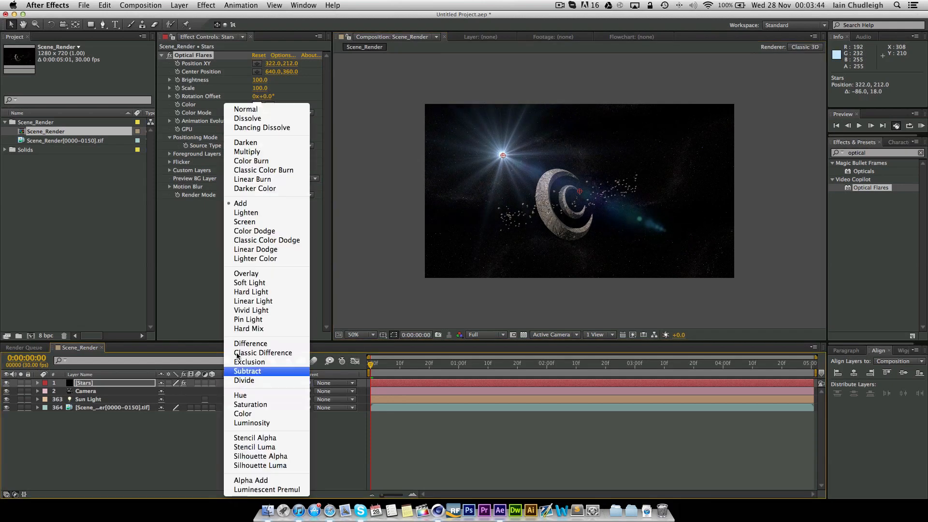
click(254, 109)
Set the flare's render mode to On Transparent, trying Over Original first, and move the flare to about 214, 198.
click(203, 198)
click(255, 195)
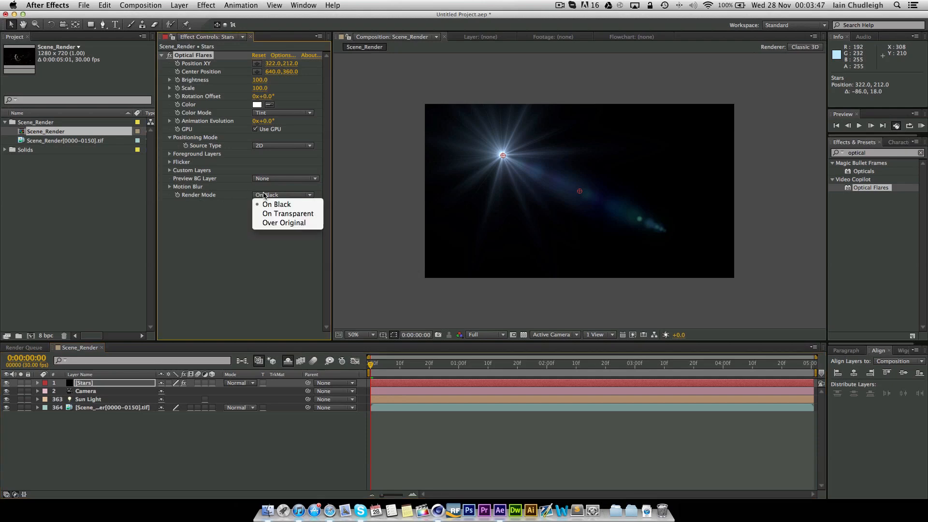
click(269, 222)
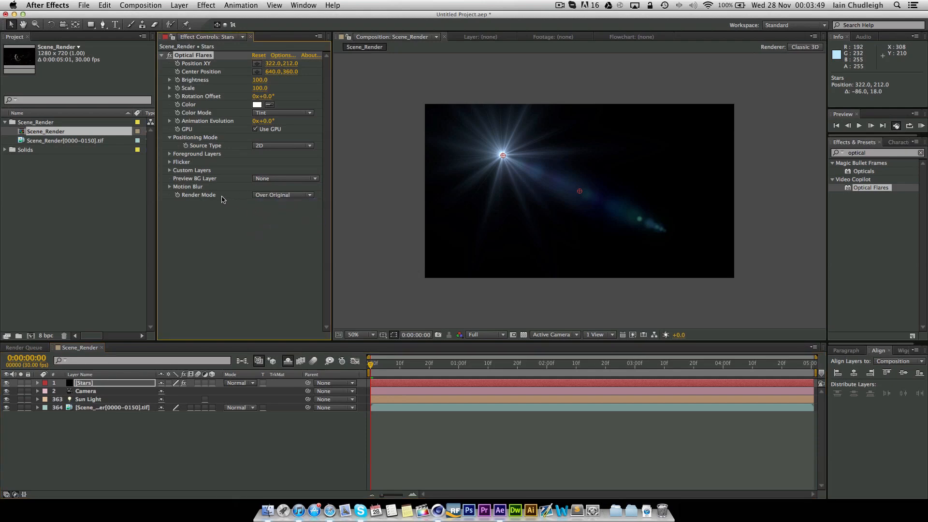
click(255, 195)
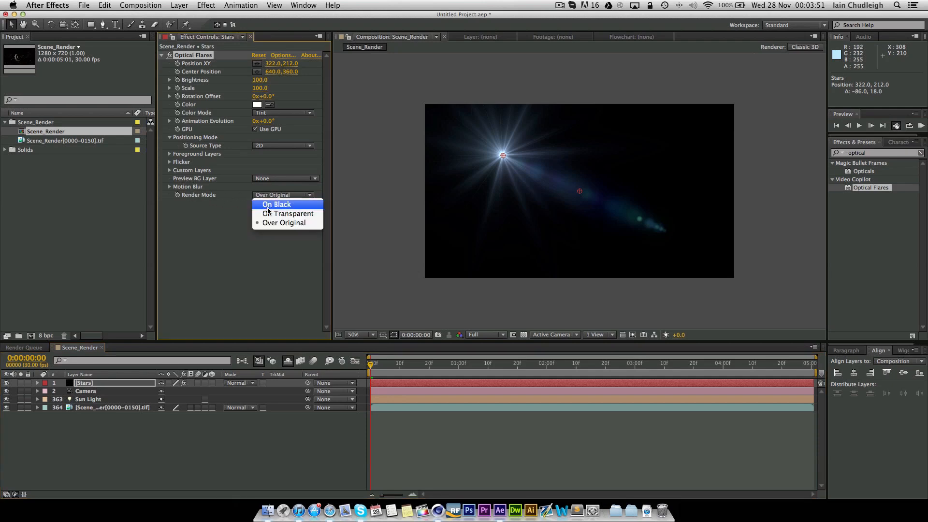
click(270, 213)
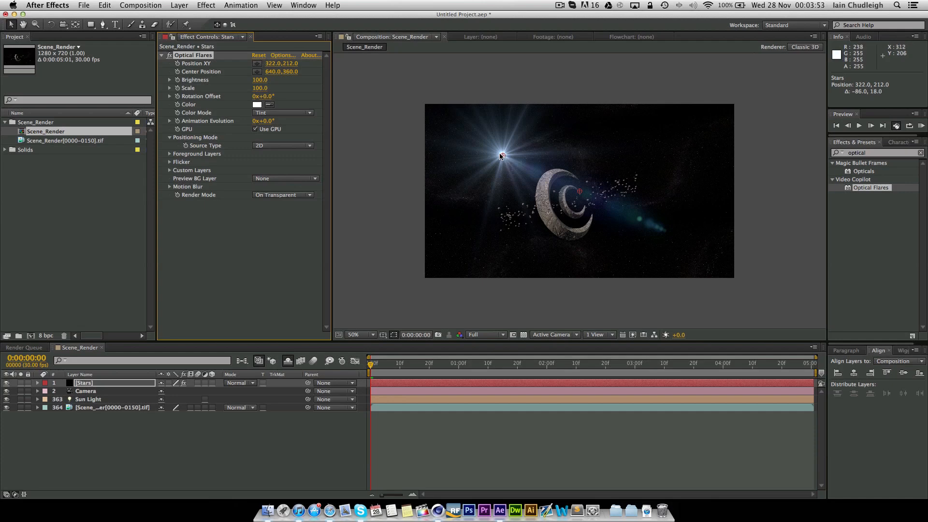
drag(499, 154, 455, 134)
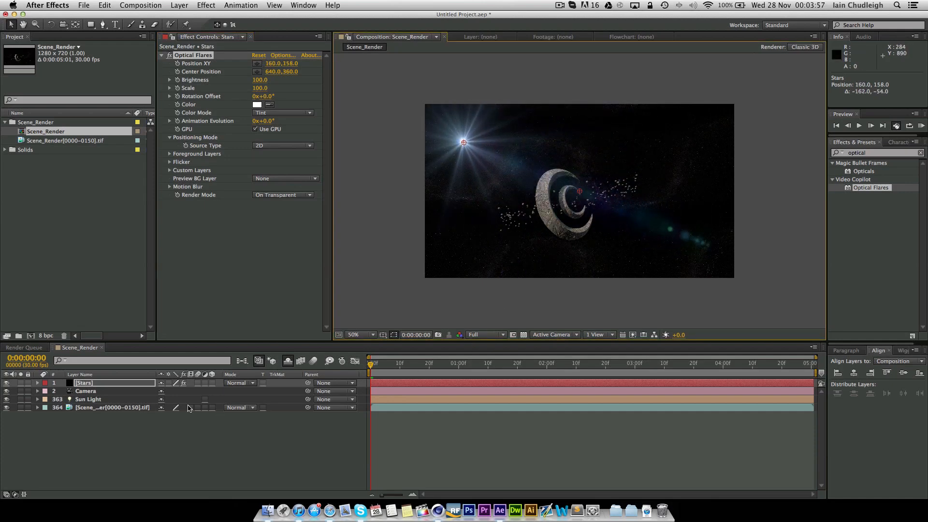
mouse_move(463, 143)
mouse_down()
mouse_move(457, 131)
mouse_move(450, 147)
mouse_move(477, 152)
mouse_up()
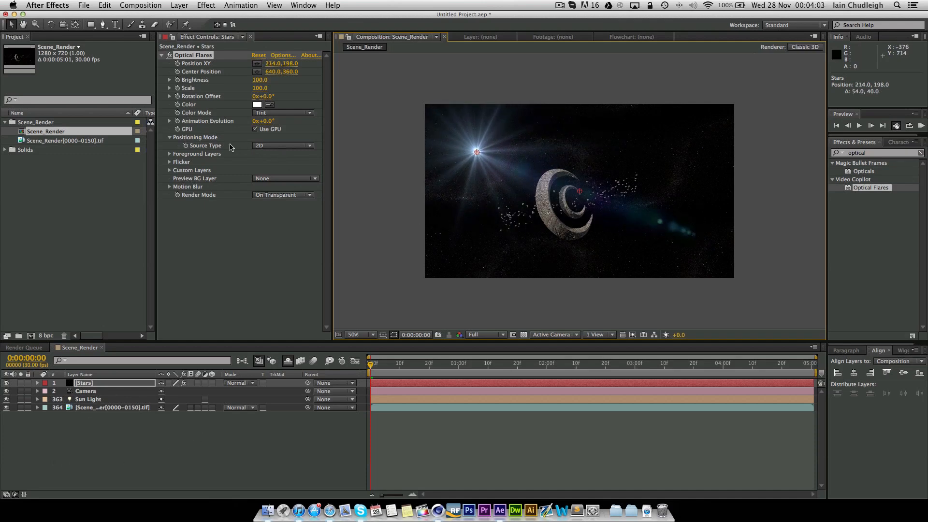
Set the flare's source type to Track Lights, with names starting with Light and Select Lights set to All.
click(285, 146)
click(282, 174)
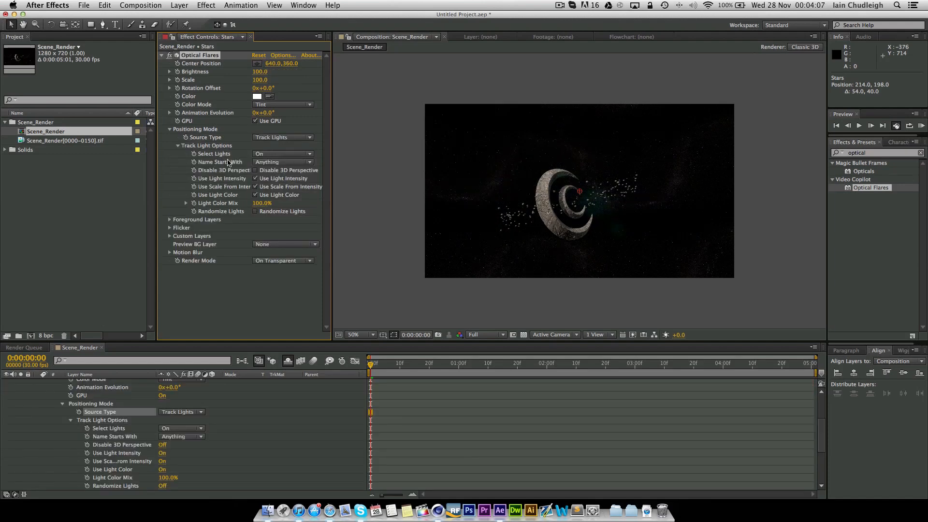
click(261, 164)
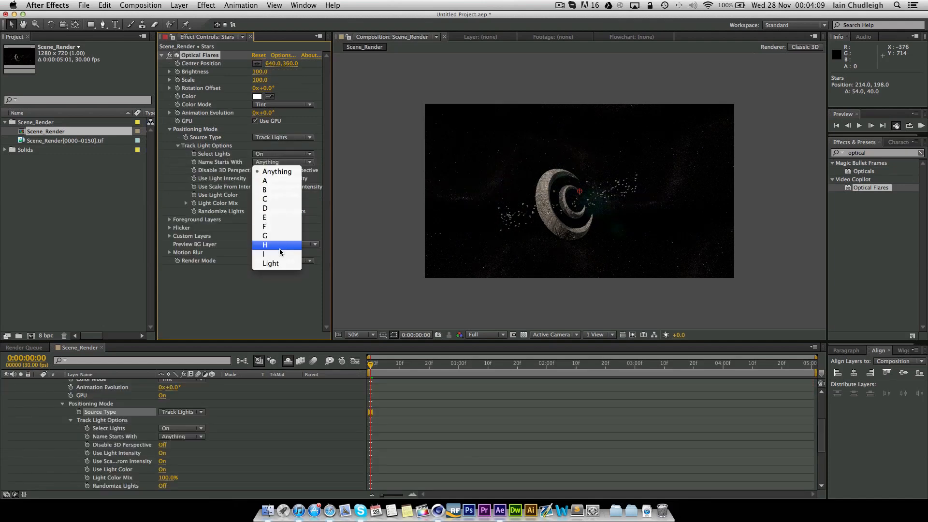
click(269, 265)
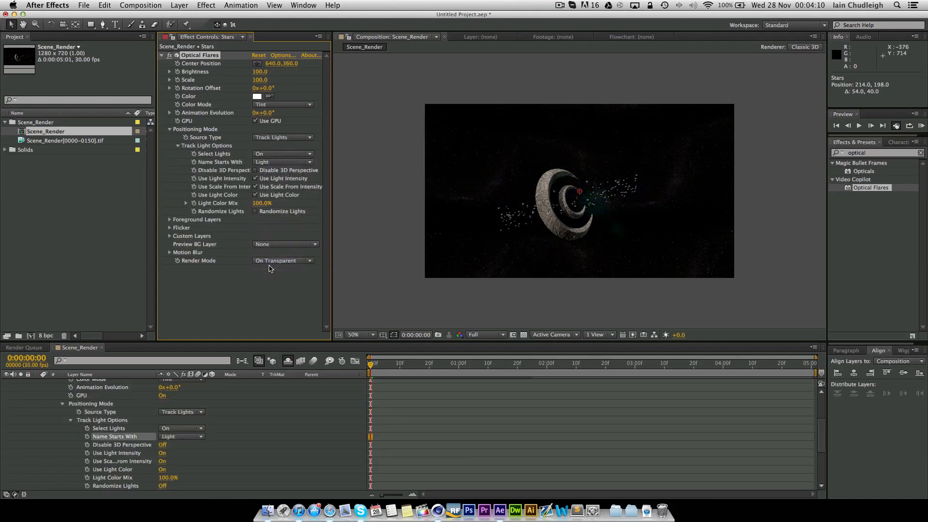
click(272, 155)
click(270, 182)
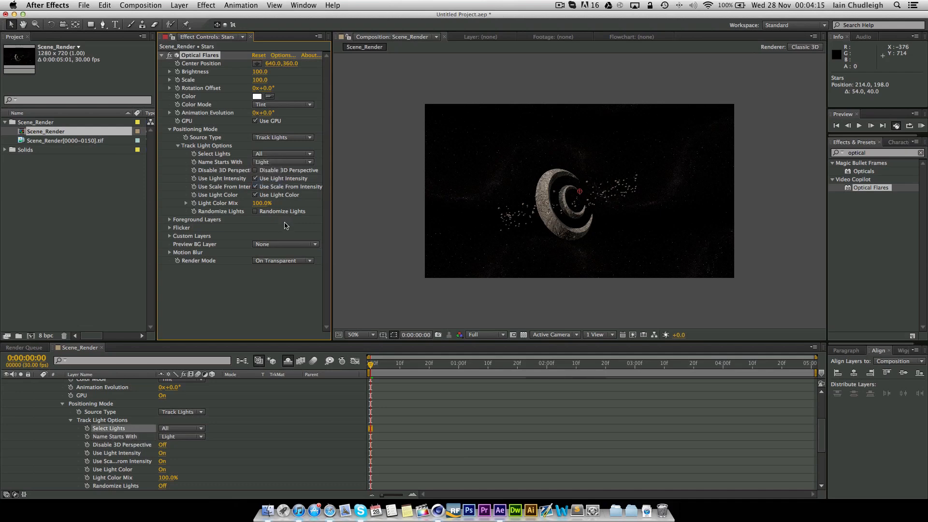
Switch to Cinema 4D, expand the Cloner group and examine the colour and intensity of Light.2 124.
click(438, 511)
click(541, 89)
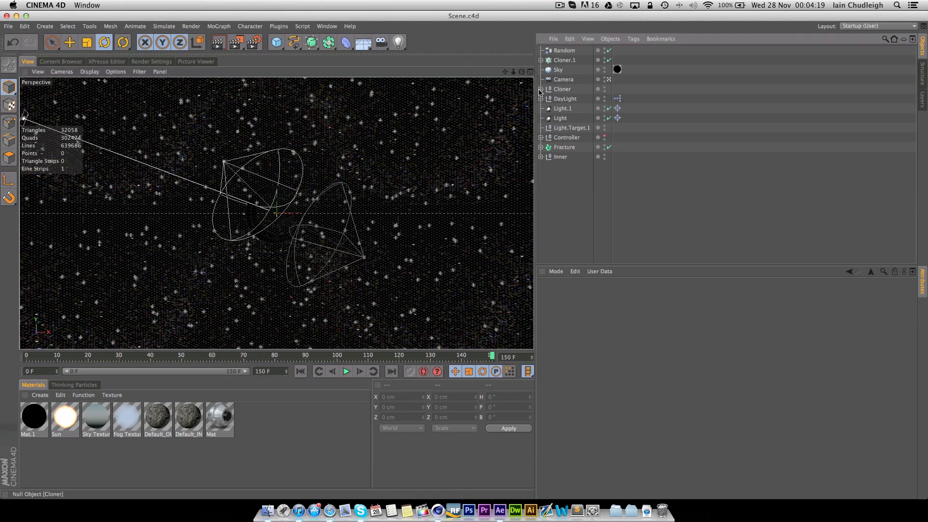
click(560, 99)
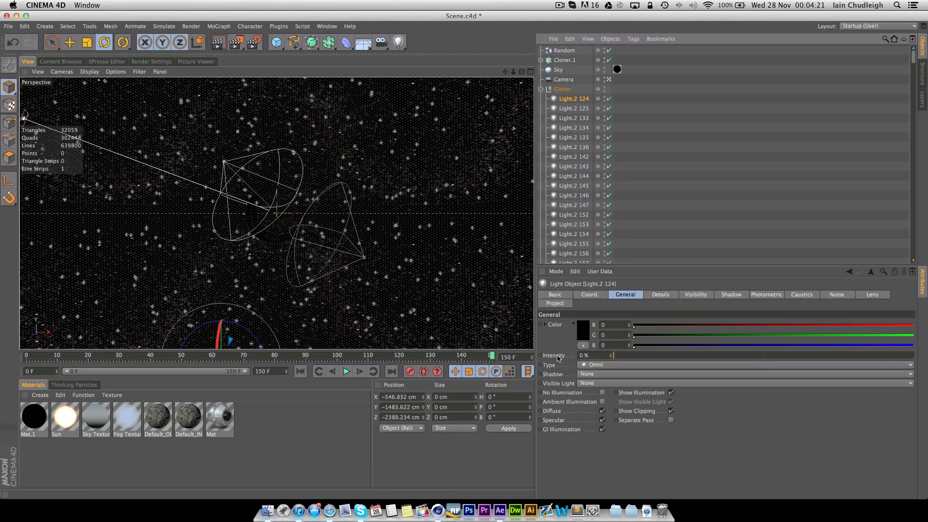
Return to After Effects and turn off Use Light Intensity and Use Scale From Intensity in the flare's track light options.
key(super+Tab)
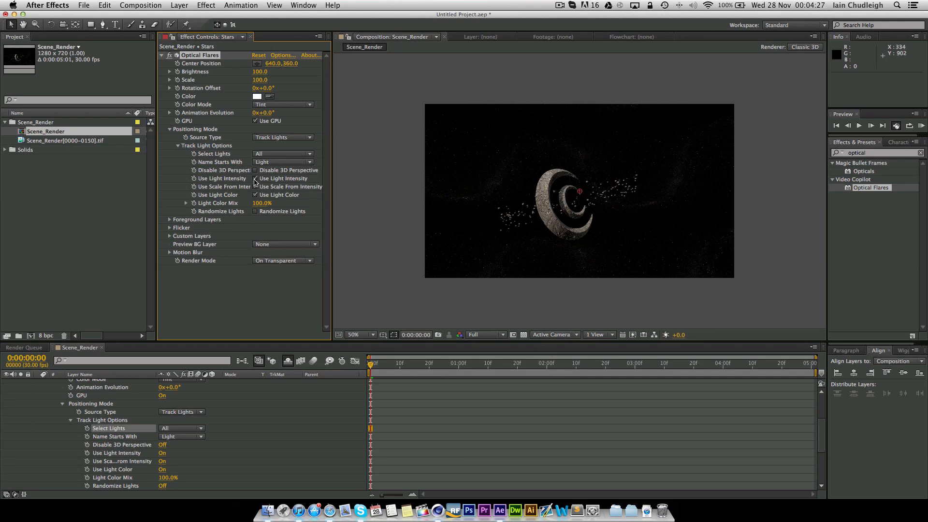
click(255, 179)
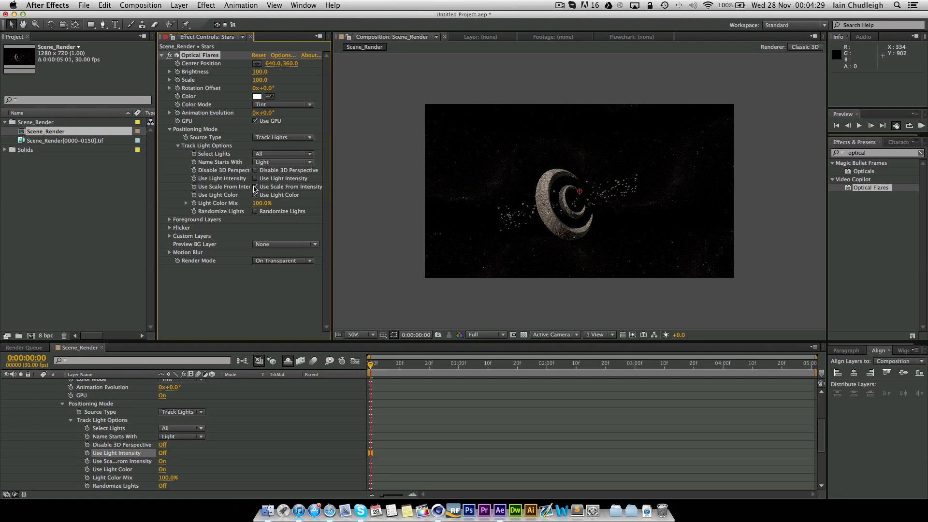
click(255, 187)
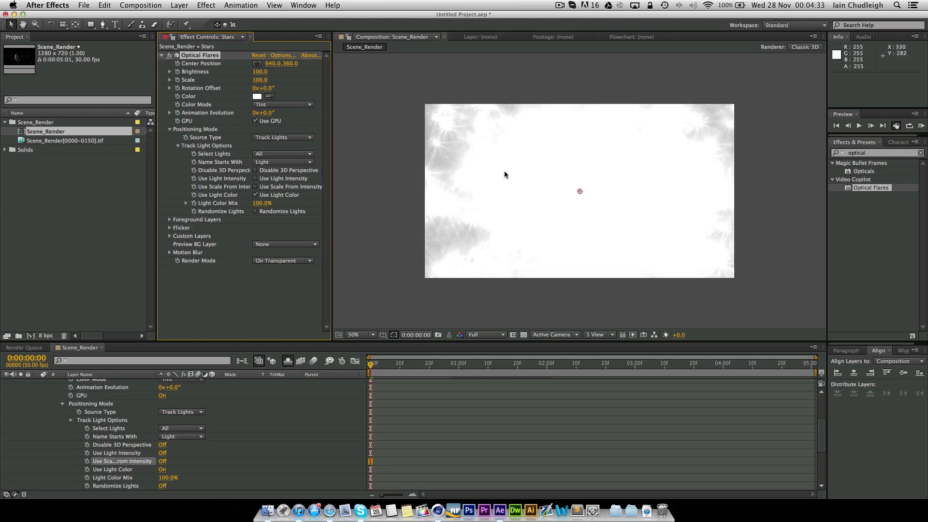
Set the Optical Flares brightness on the Stars layer to 10.
mouse_move(261, 72)
mouse_down()
mouse_move(236, 72)
mouse_move(255, 73)
mouse_up()
click(257, 72)
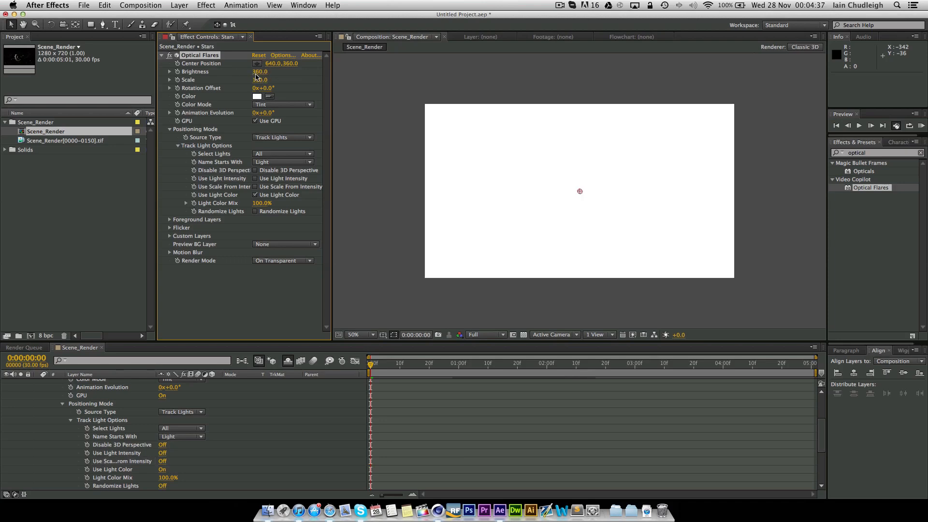
text(10)
key(Return)
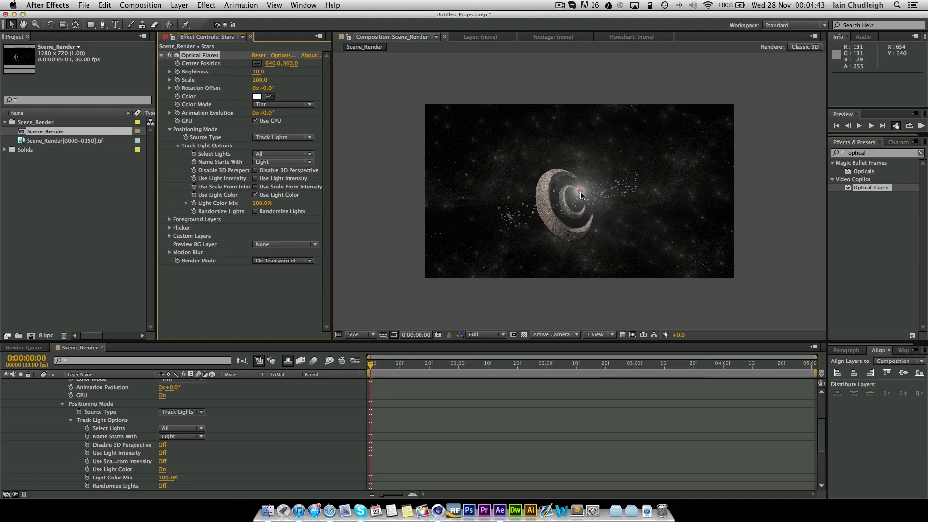
Open the Stars flare's options, remove the 107-scale Multi Iris and 15-scale Glow, and undo the removal of the 6-scale Glow.
click(287, 58)
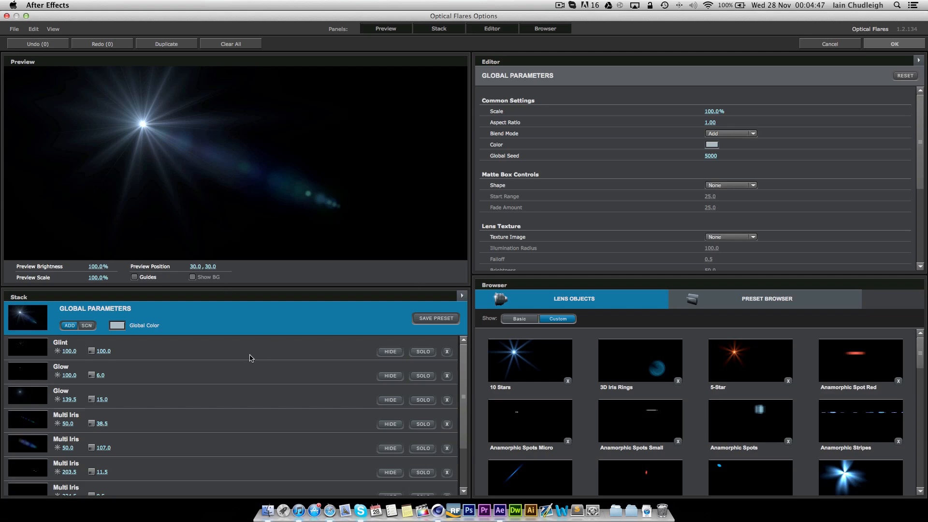
scroll(249, 357, down, 2)
click(446, 390)
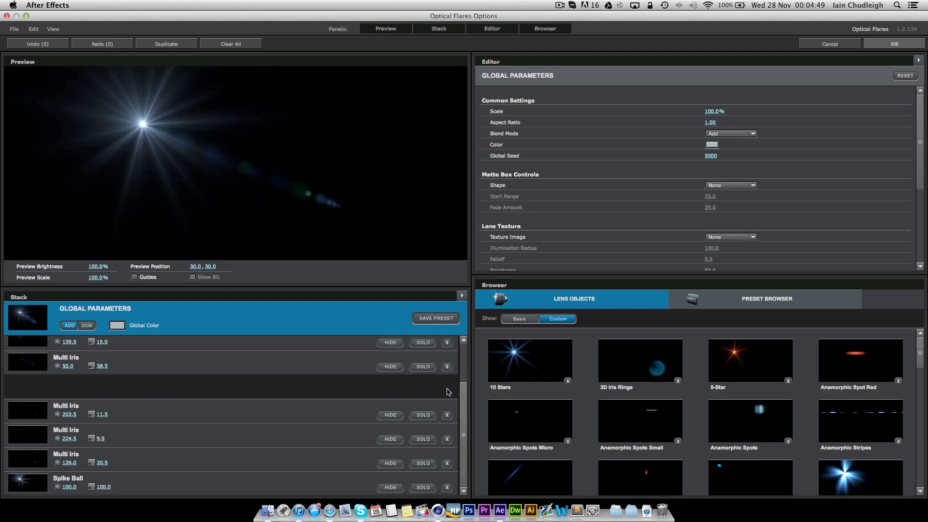
click(446, 366)
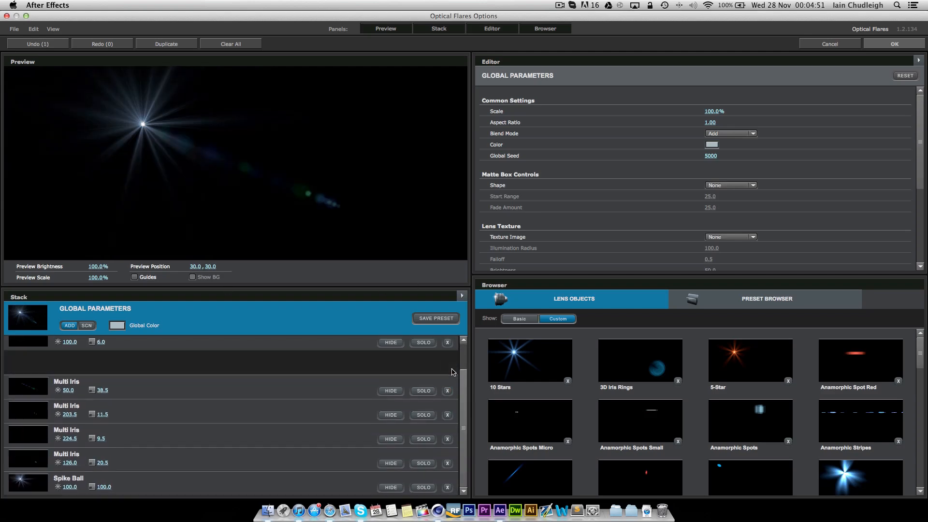
click(448, 369)
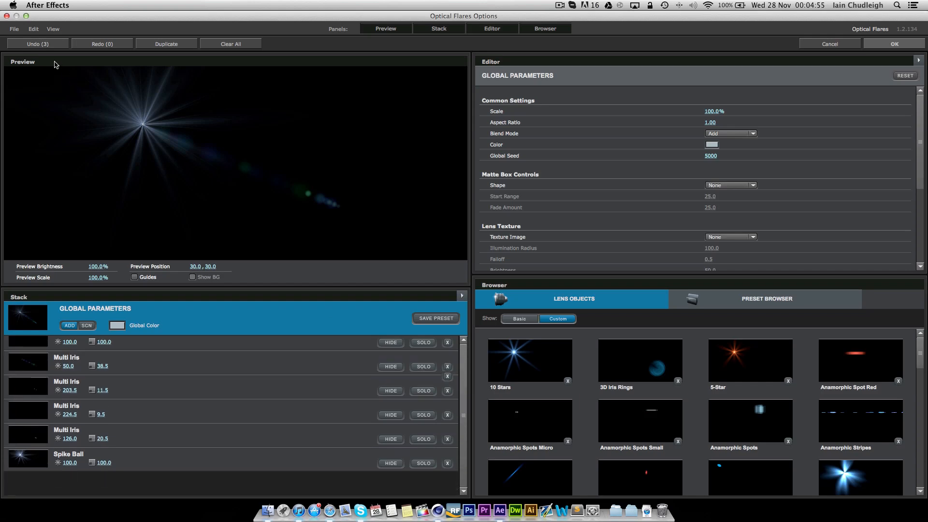
click(40, 43)
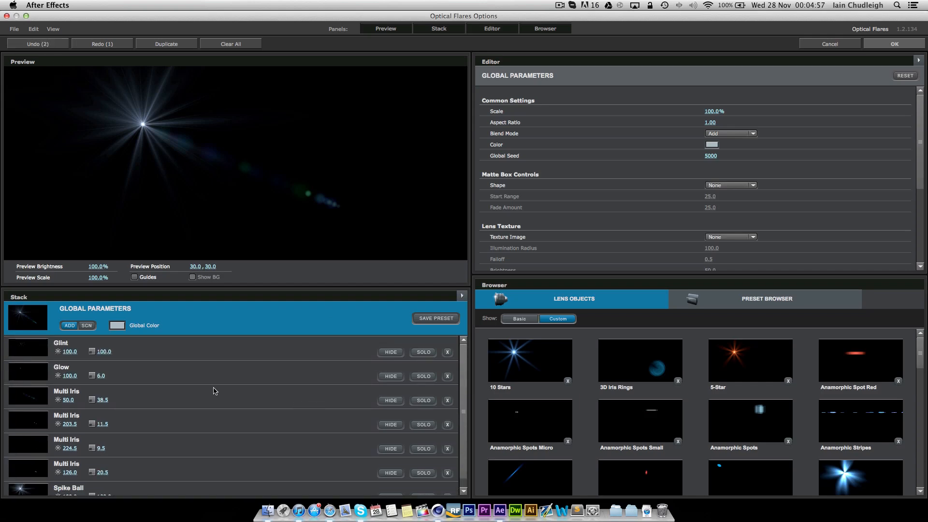
Reposition the preview flare to check its elements and remove all the remaining Multi Iris objects from the stack.
click(391, 400)
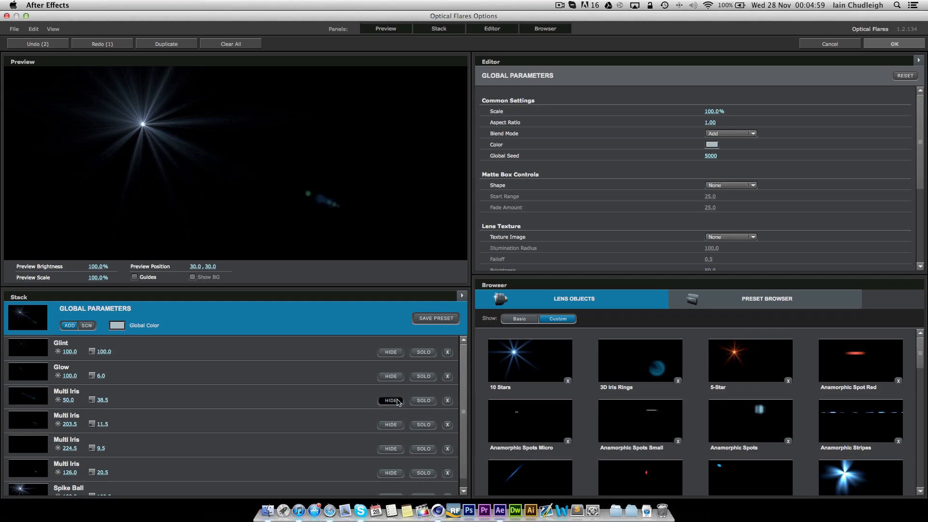
click(391, 400)
drag(99, 124, 55, 149)
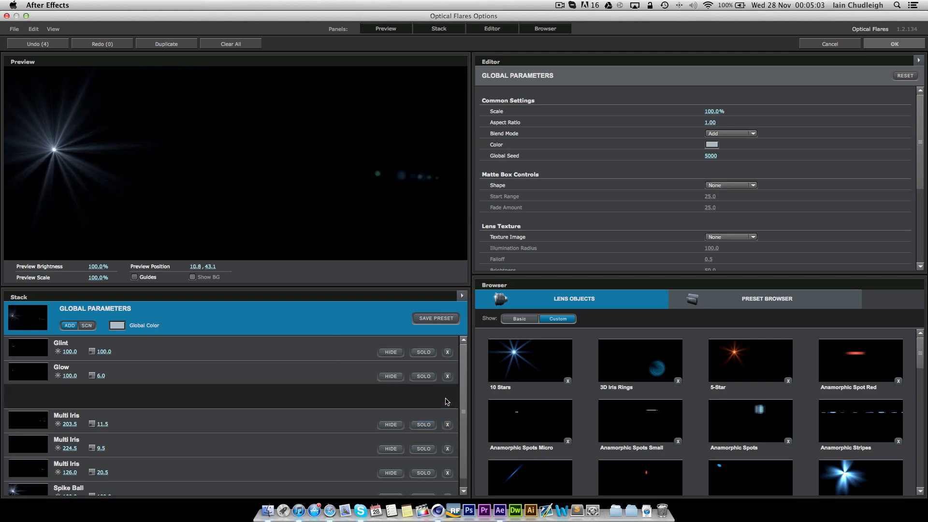
click(447, 400)
click(447, 400)
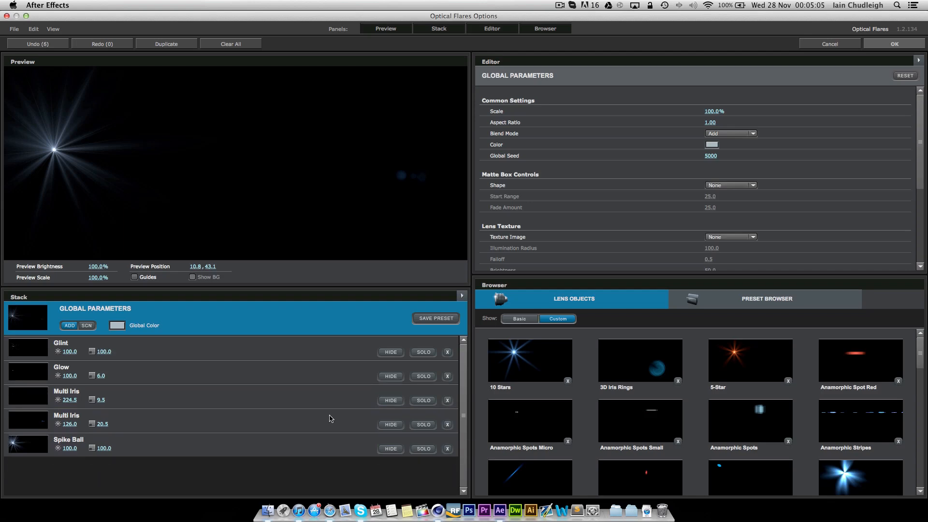
click(390, 400)
click(390, 400)
click(447, 400)
click(445, 402)
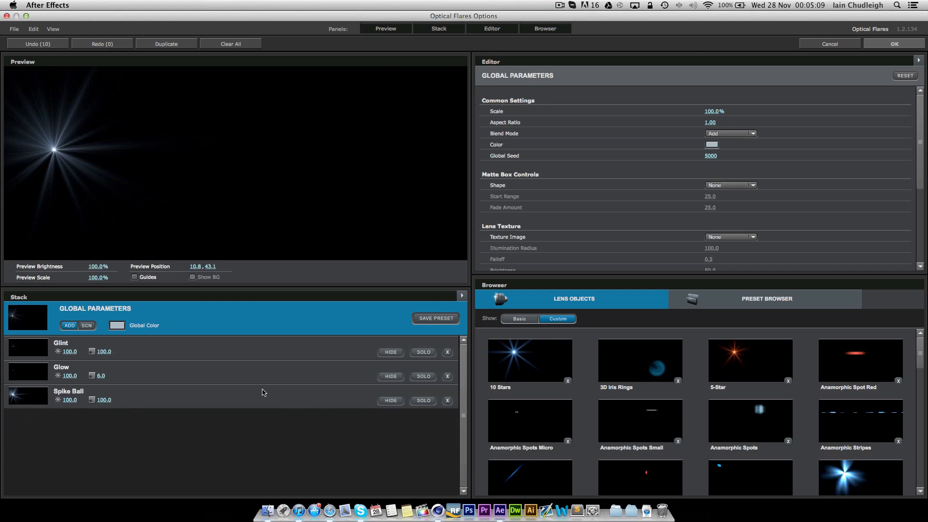
Check the Glint's contribution, remove the Spike Ball so that only Glint and Glow remain, and accept the flare options.
click(389, 354)
click(390, 353)
click(334, 400)
click(447, 400)
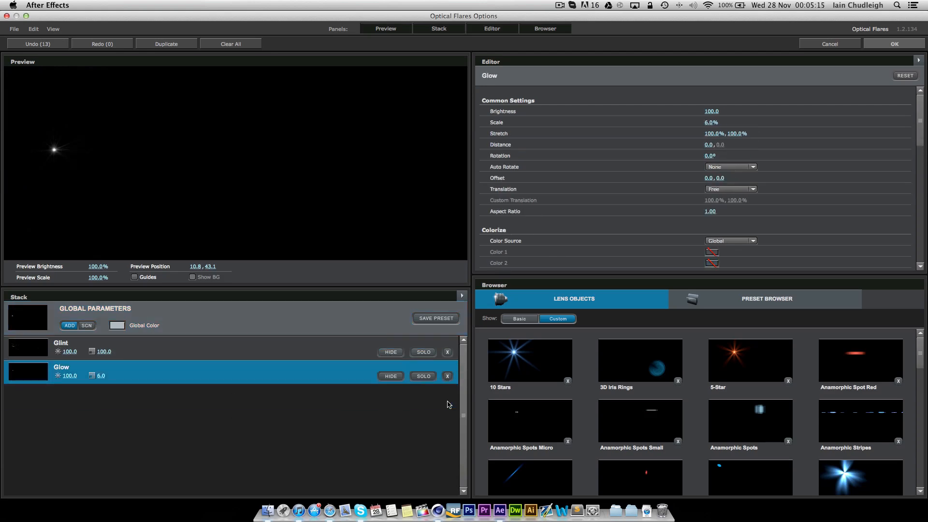
click(895, 43)
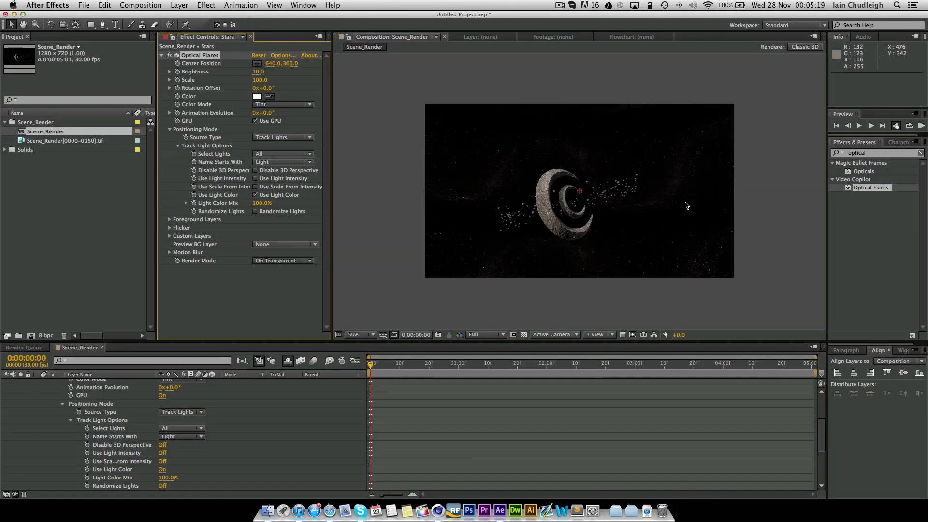
Set the Stars flare's brightness to 50 and check the stars at several frames of the composition.
click(257, 72)
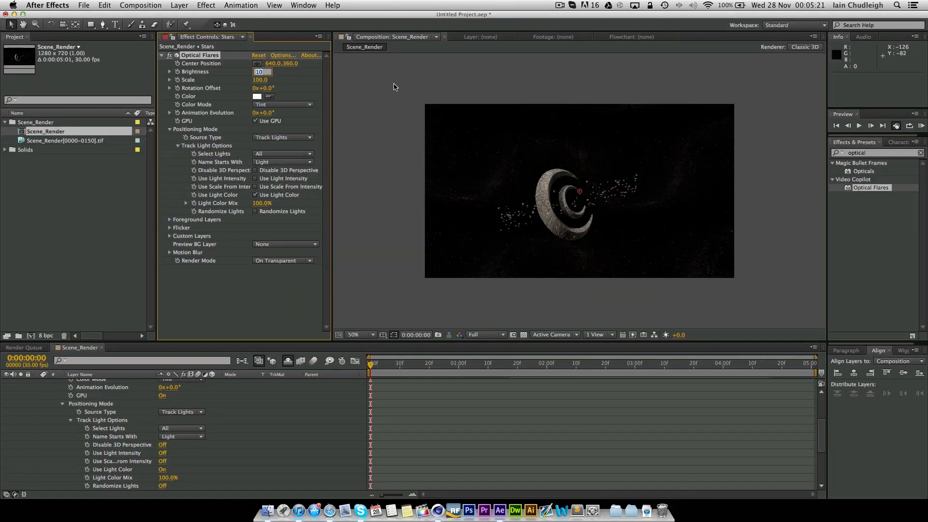
text(50)
key(Return)
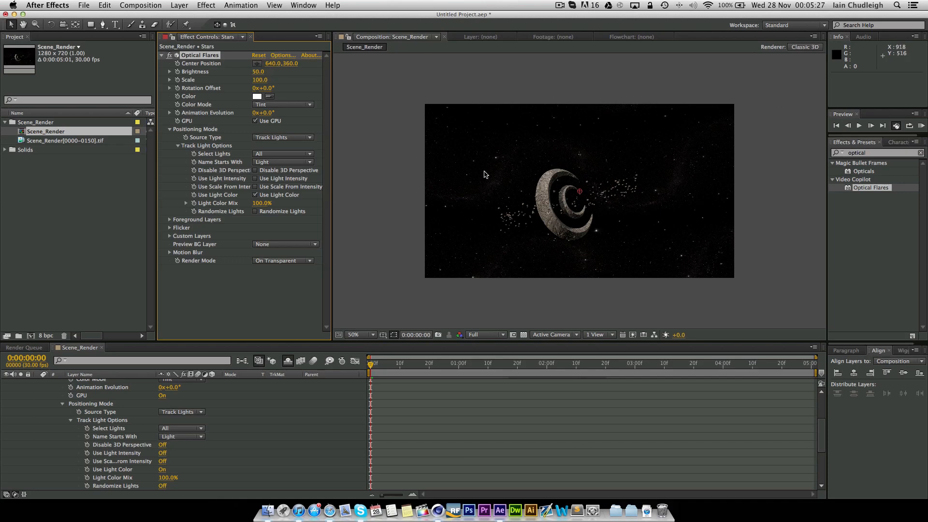
drag(404, 359, 573, 366)
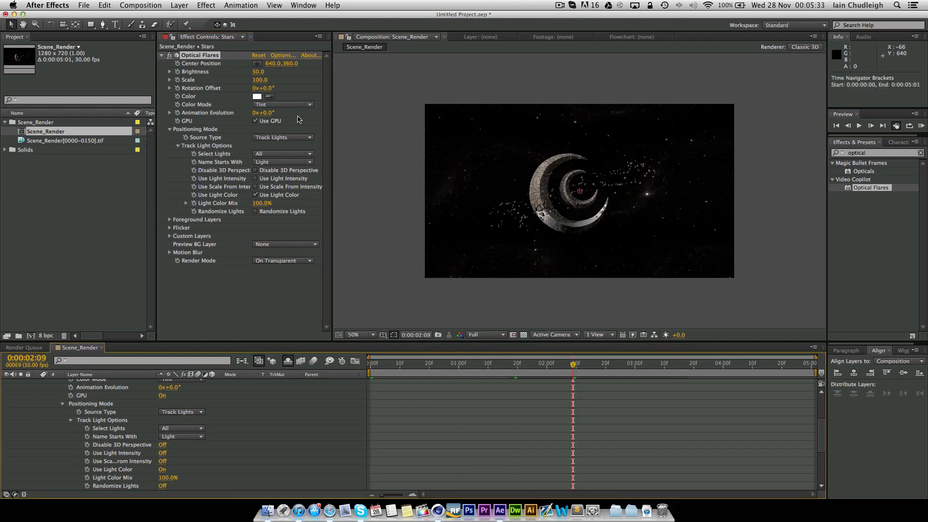
click(409, 365)
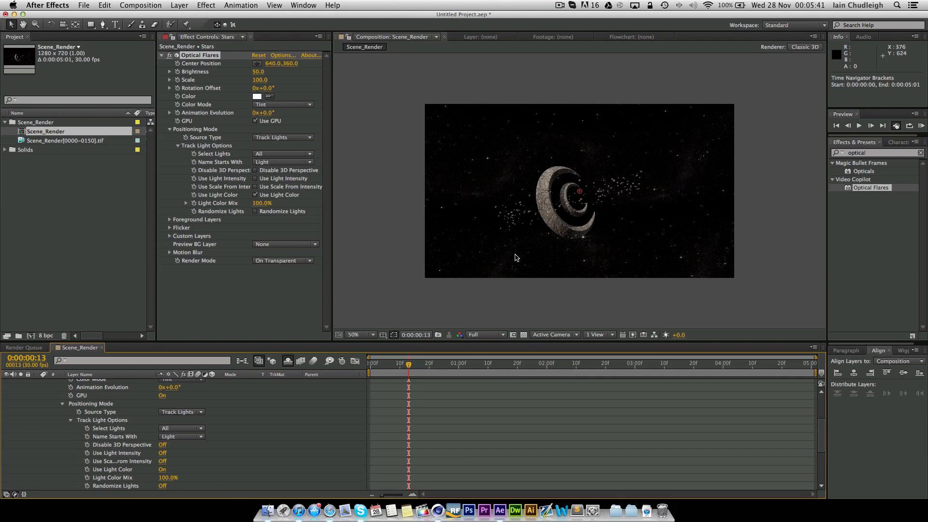
Set the Stars flare's brightness to 60 and turn on Randomize Lights.
click(259, 72)
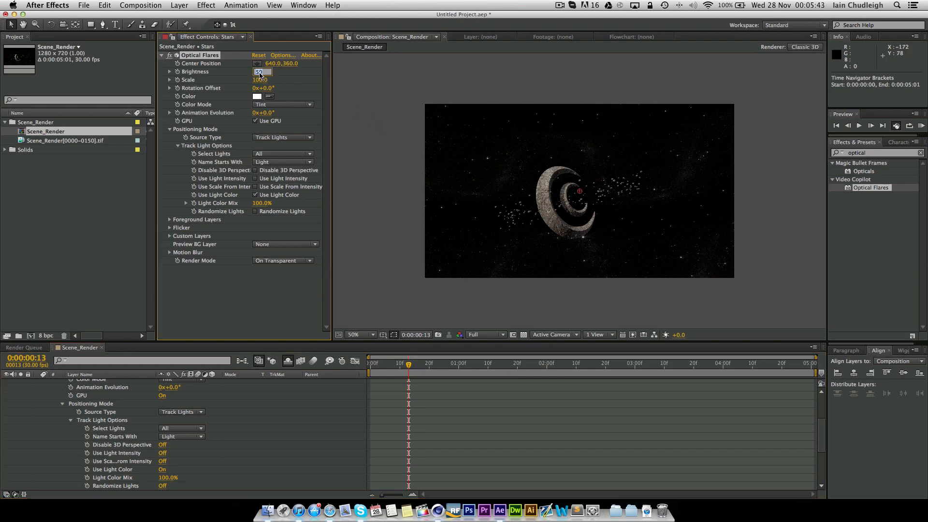
text(60)
key(Return)
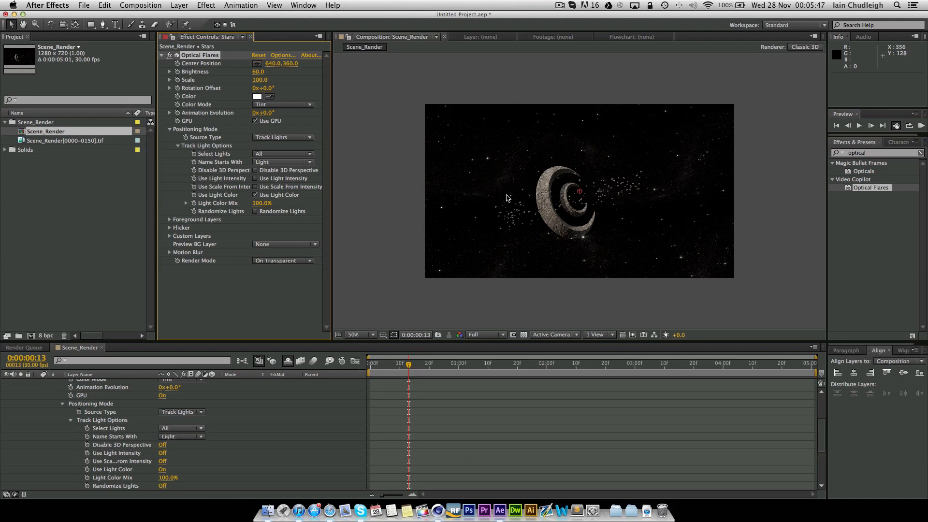
click(255, 212)
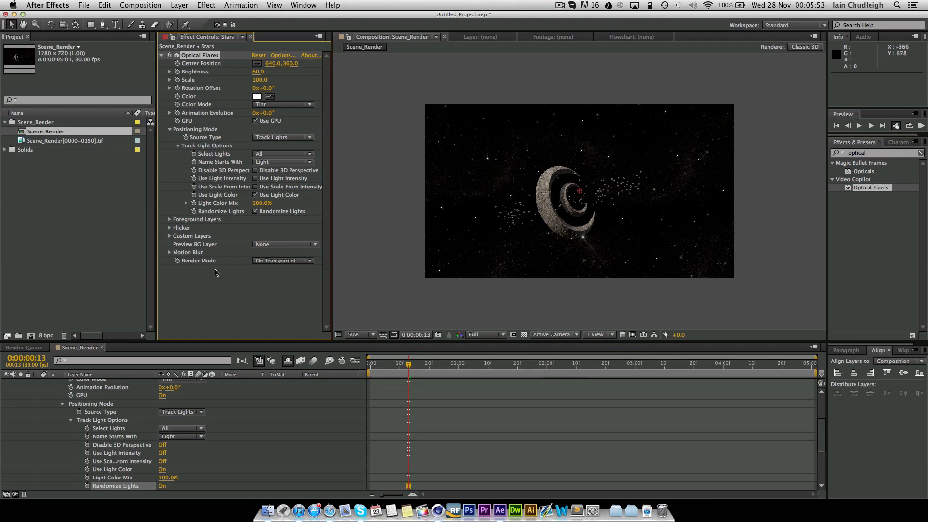
Set the Stars flare's flicker speed to 10 and amount to 20, and check the result at other frames.
click(170, 227)
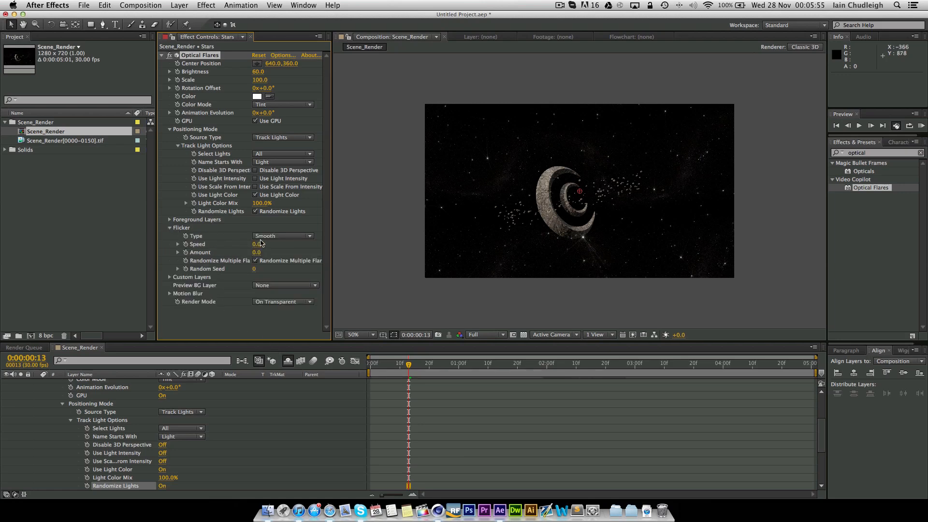
click(257, 244)
text(10)
key(Tab)
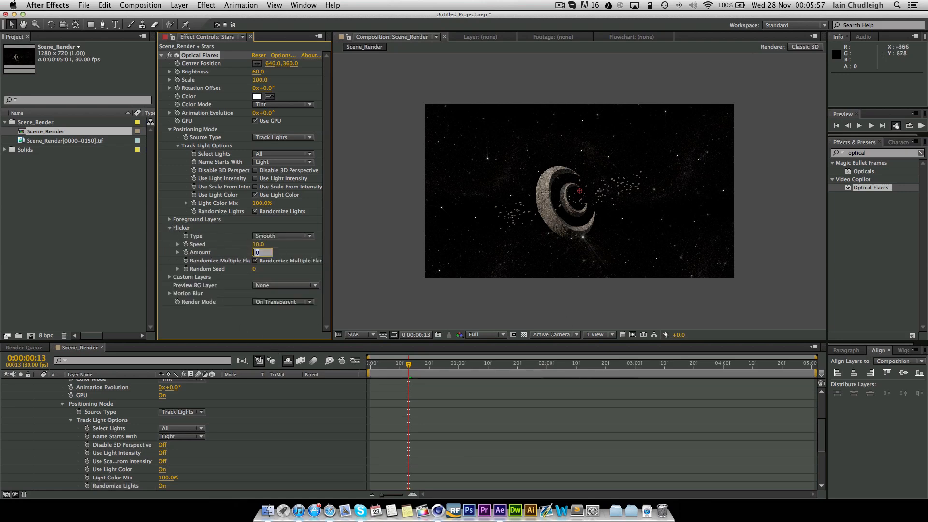
text(20)
key(Return)
click(526, 365)
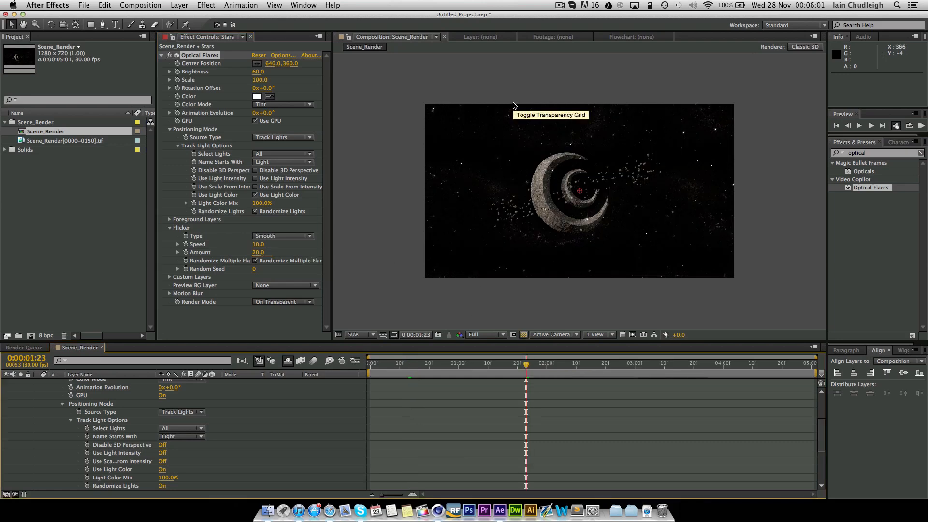
click(484, 364)
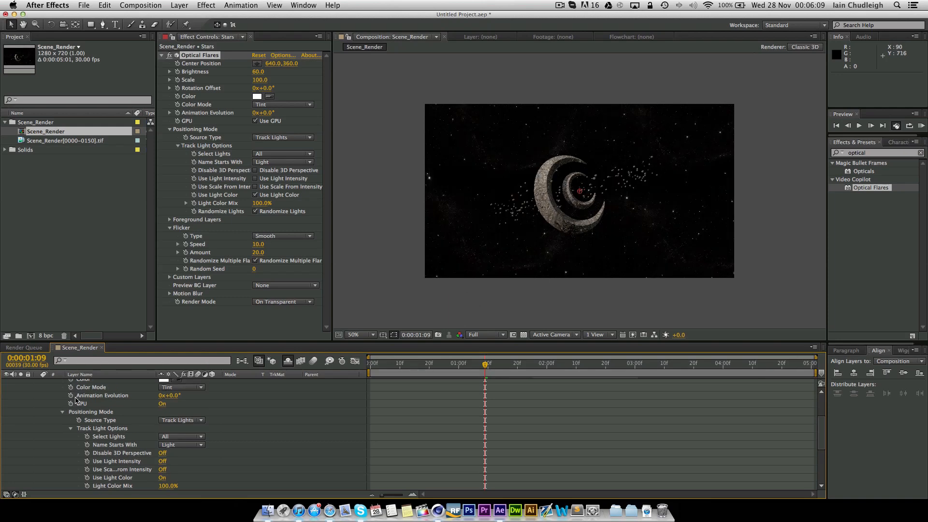
Collapse the Stars layer's properties and toggle its visibility off and on to compare the scene with and without stars.
scroll(73, 402, up, 5)
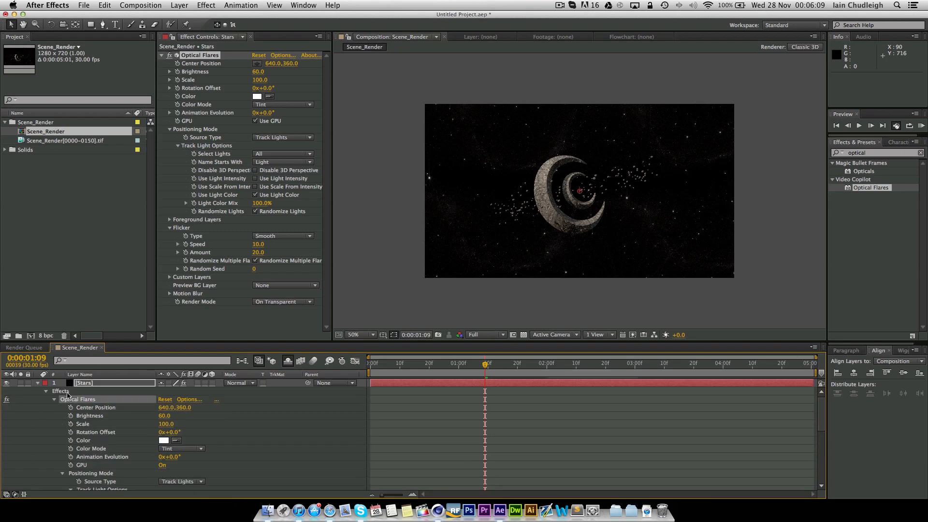
click(38, 383)
click(7, 383)
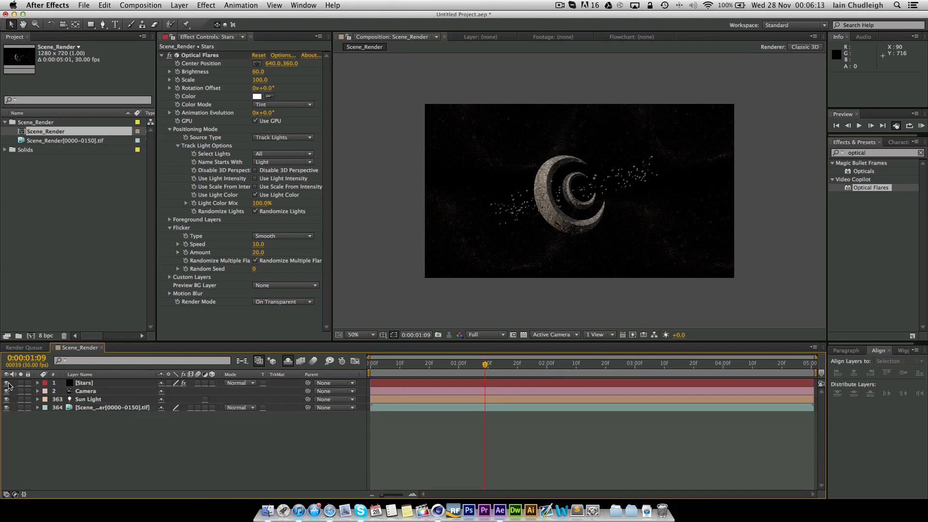
click(7, 383)
Rename the Sun Light layer as A Sun.
click(91, 400)
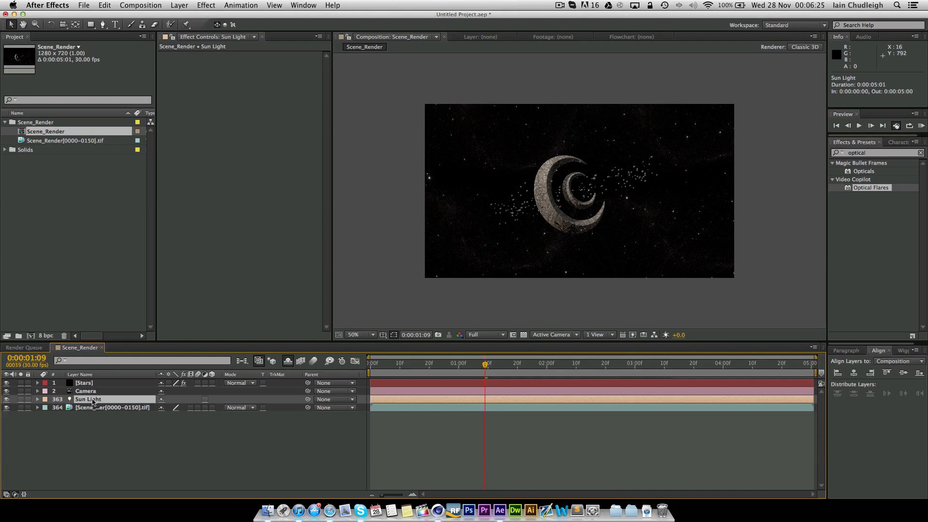
key(Return)
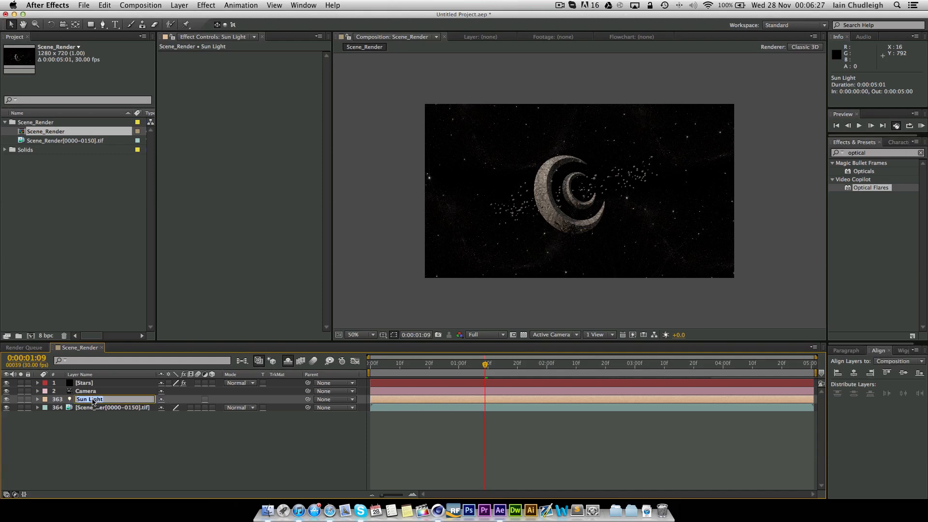
text(A Sun)
key(Return)
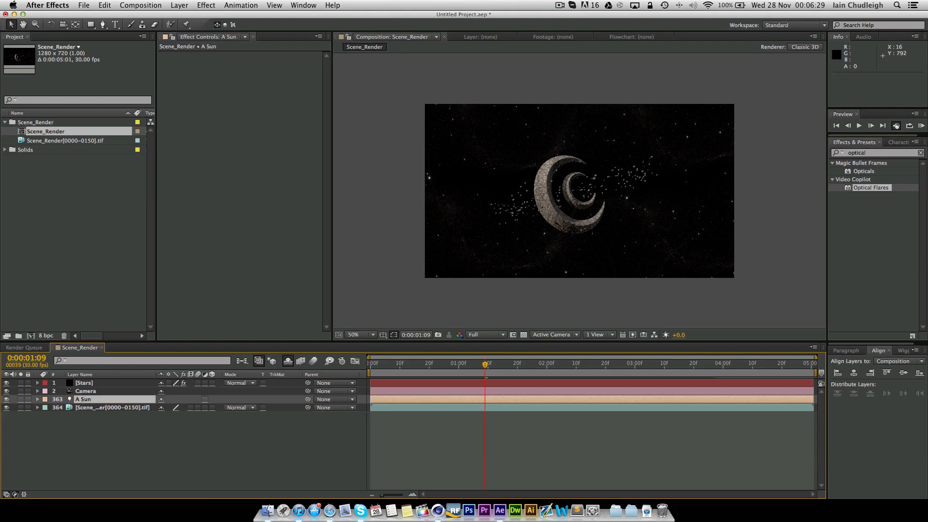
Temporarily reveal the shy Light.2 layers to compare their names with the A Sun light, and hide them again.
click(75, 399)
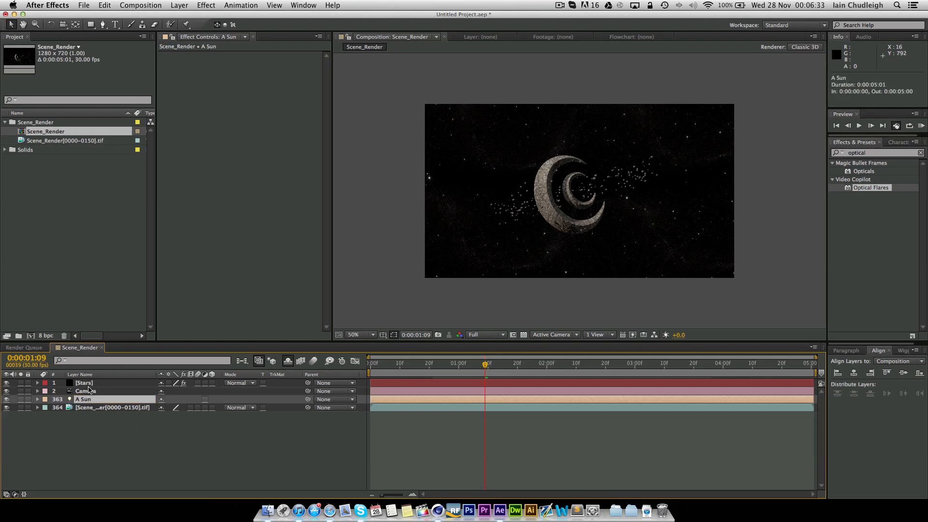
click(88, 385)
click(77, 397)
click(288, 360)
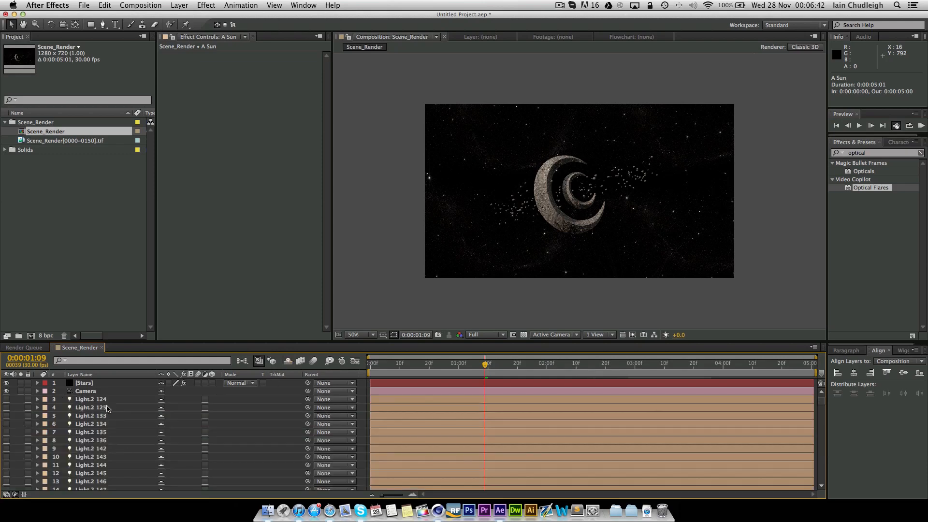
click(288, 360)
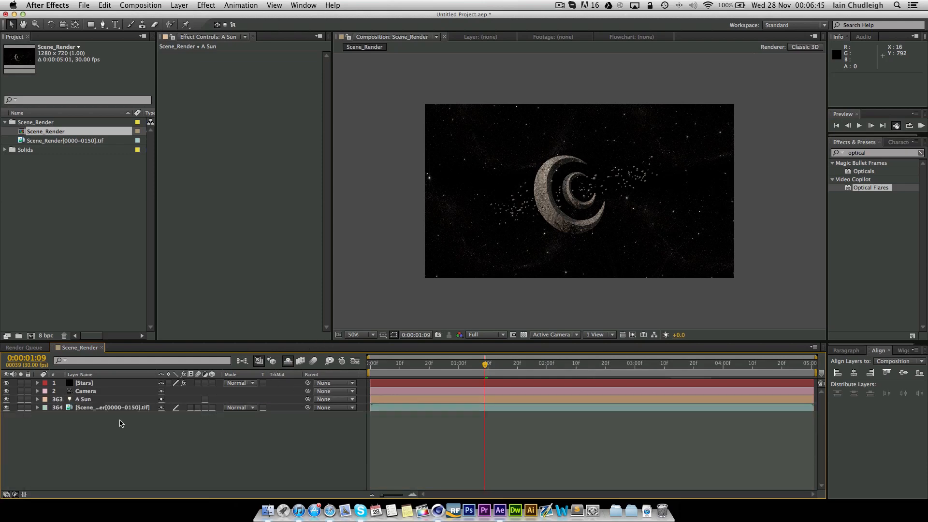
Create a new composition-sized black solid named Sun.
right_click(96, 418)
mouse_move(138, 399)
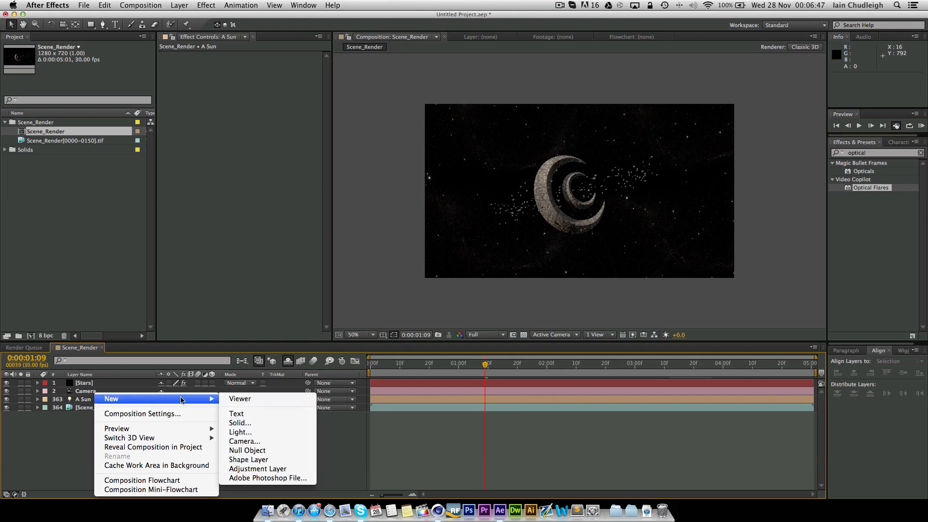
click(241, 423)
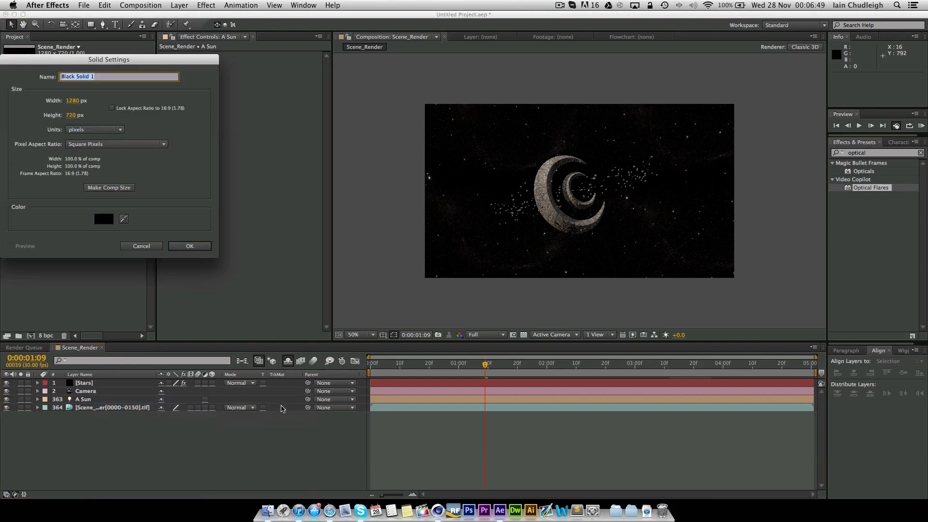
text(Sun)
key(Return)
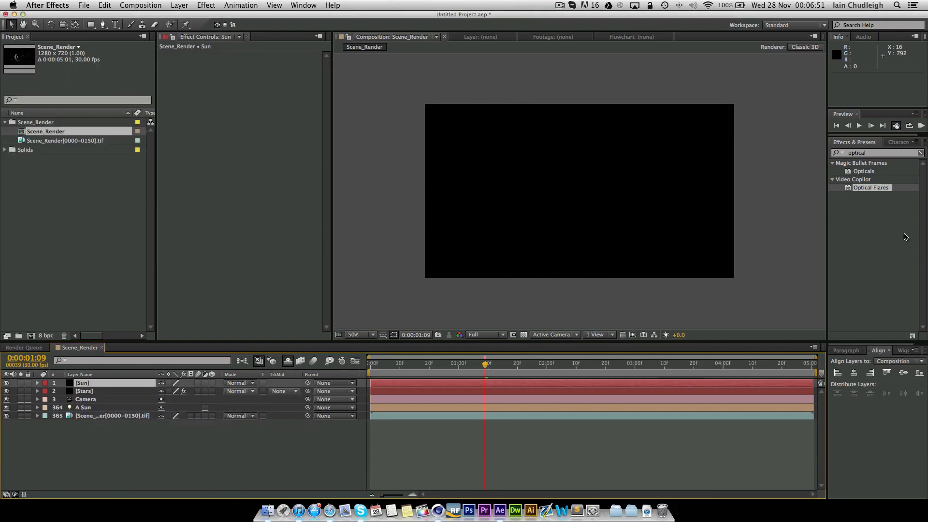
Apply Optical Flares to the Sun solid and set its render mode to On Transparent.
drag(870, 188, 531, 382)
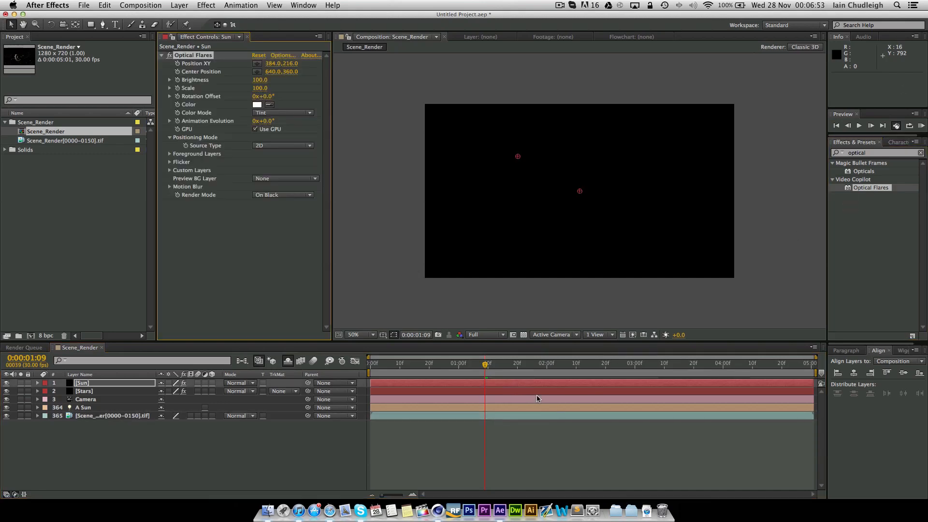
click(282, 194)
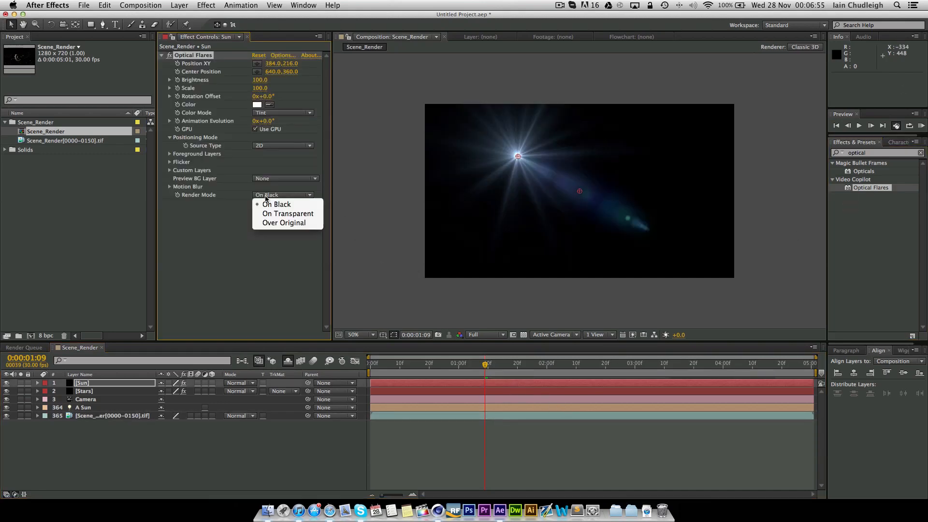
click(272, 214)
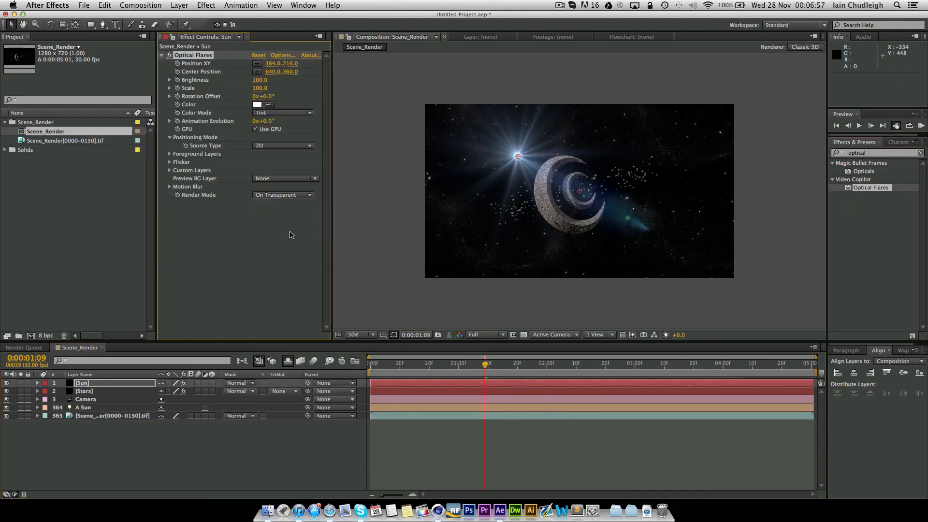
Make the flare track lights whose names start with A, with Use Light Intensity and Use Scale From Intensity turned off.
click(268, 146)
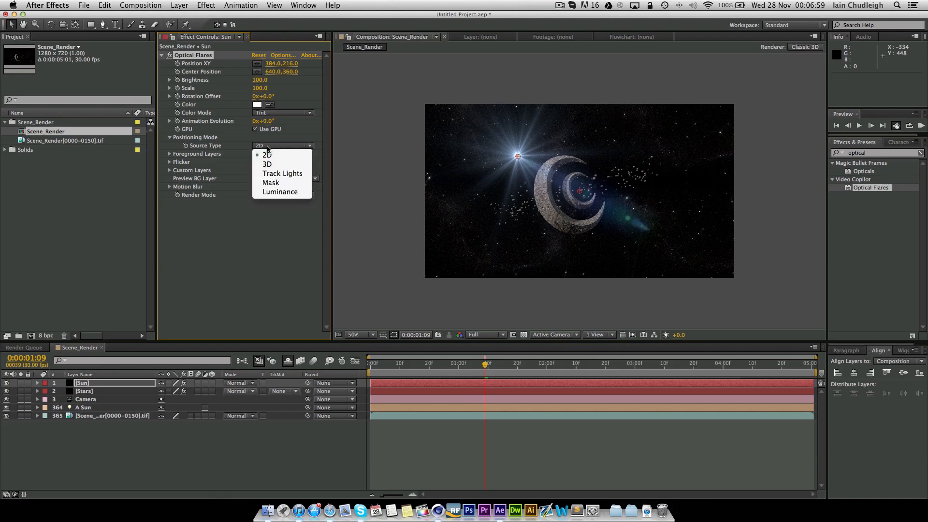
click(270, 174)
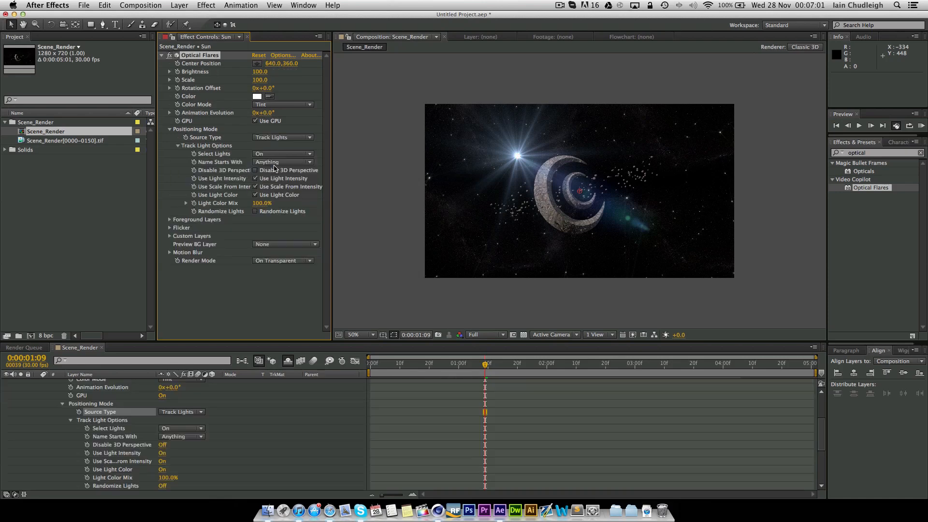
click(262, 163)
click(264, 182)
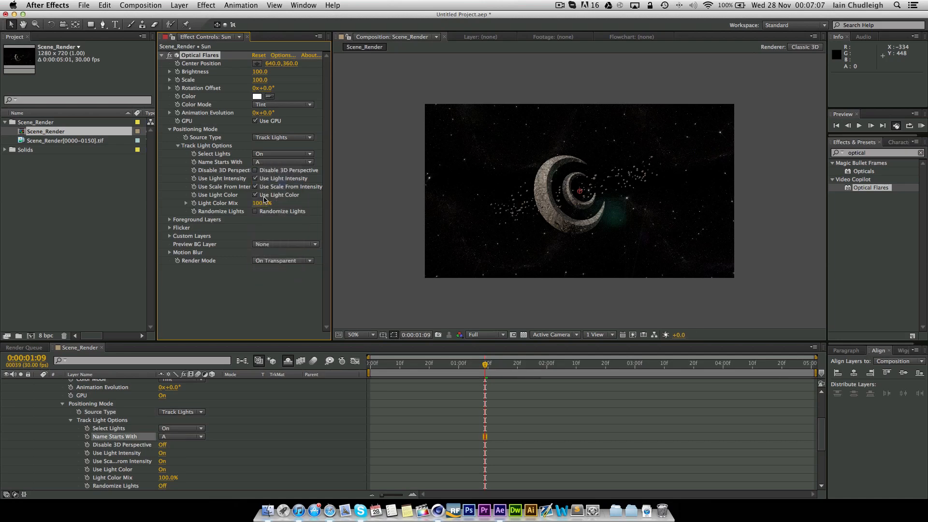
click(256, 179)
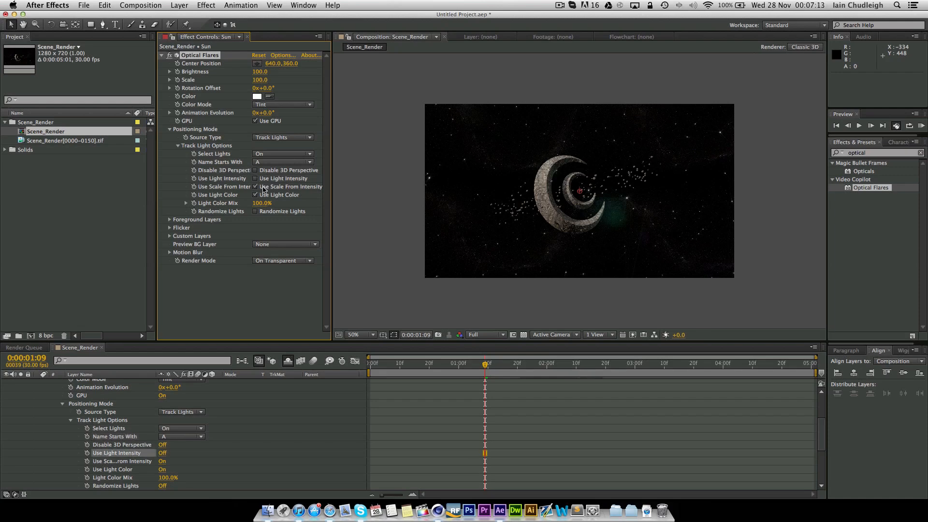
click(255, 187)
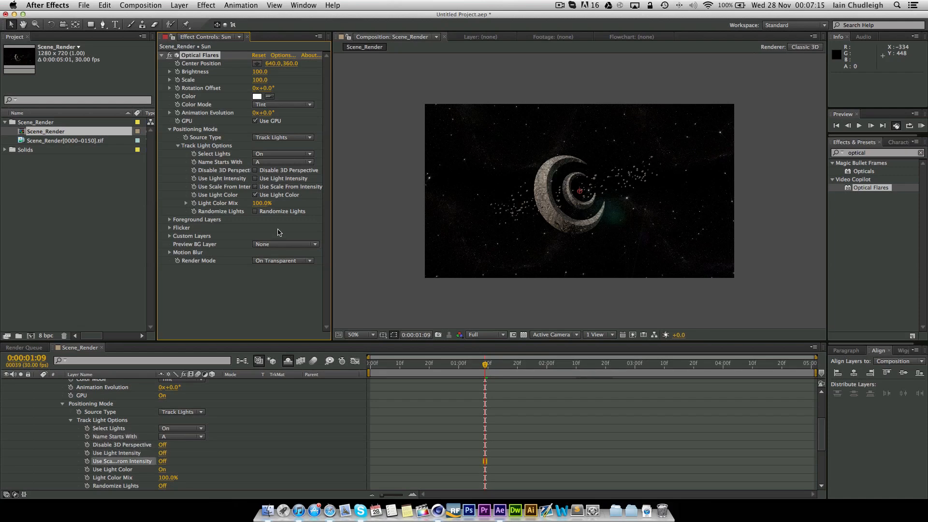
Load the orange glowing flare from the Motion Graphics presets, reposition it in the preview, and accept it for the Sun layer.
click(283, 56)
click(743, 302)
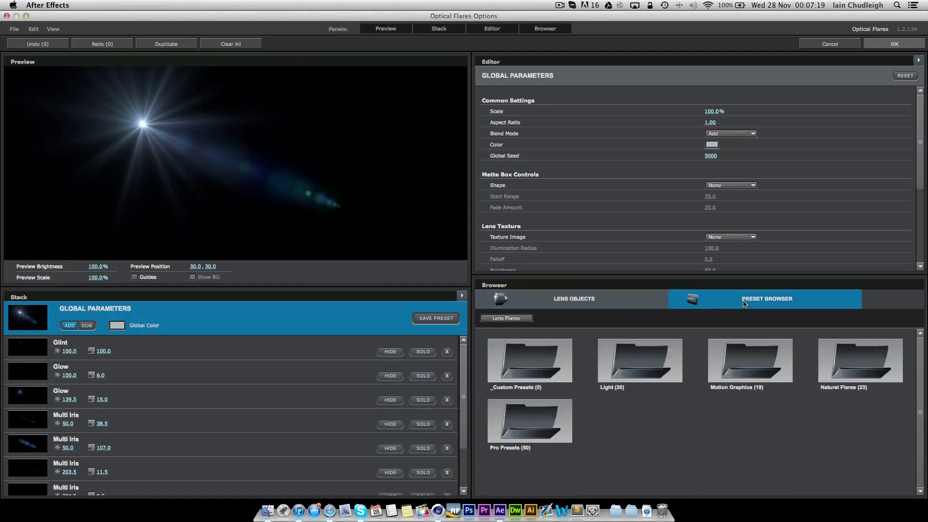
click(768, 362)
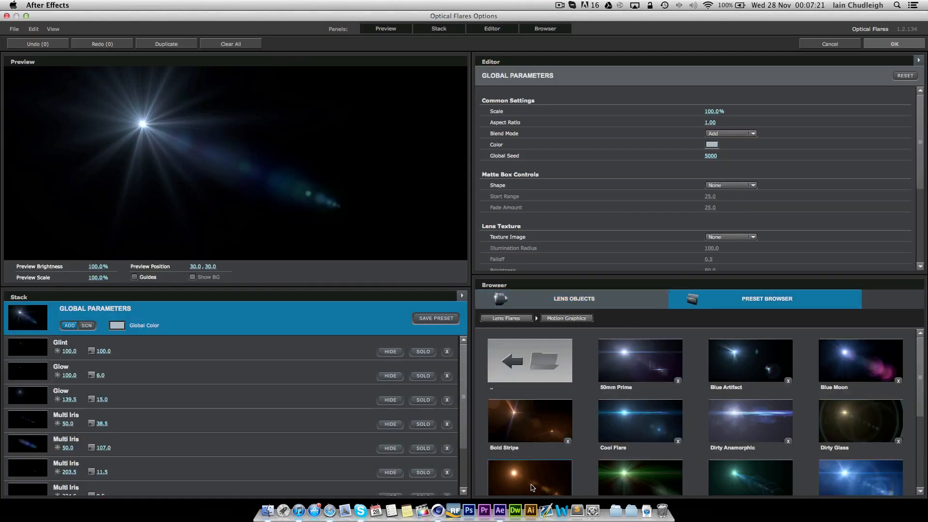
click(532, 487)
drag(135, 131, 118, 105)
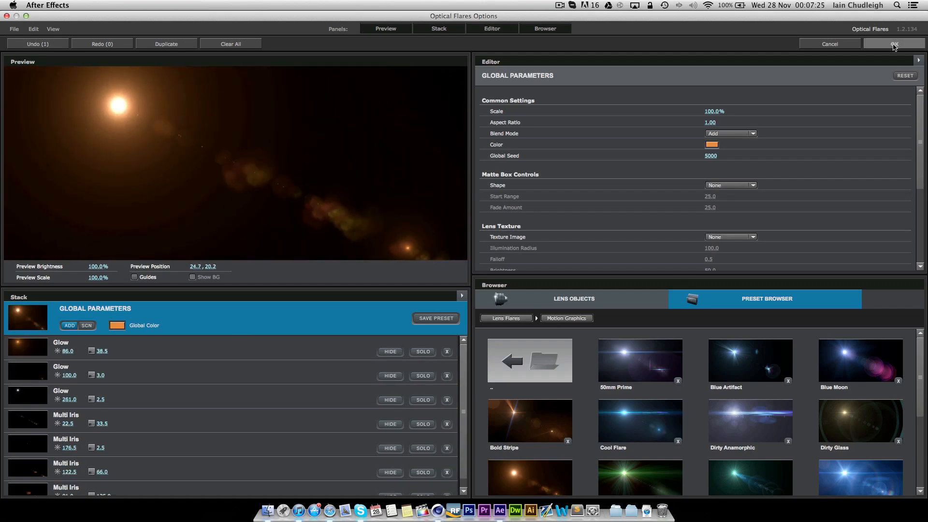
click(894, 44)
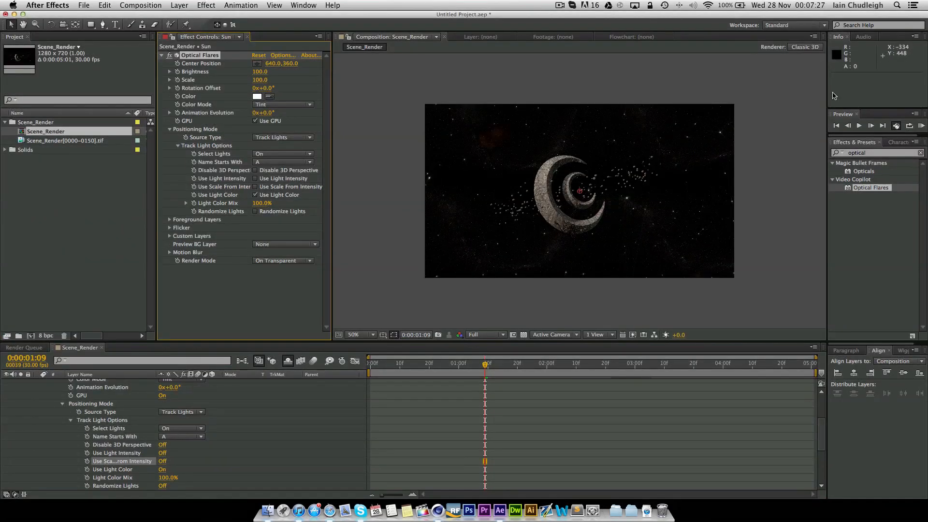
Try scale values of 200 and 500 for the sun flare.
click(261, 80)
text(1)
text(00)
key(Return)
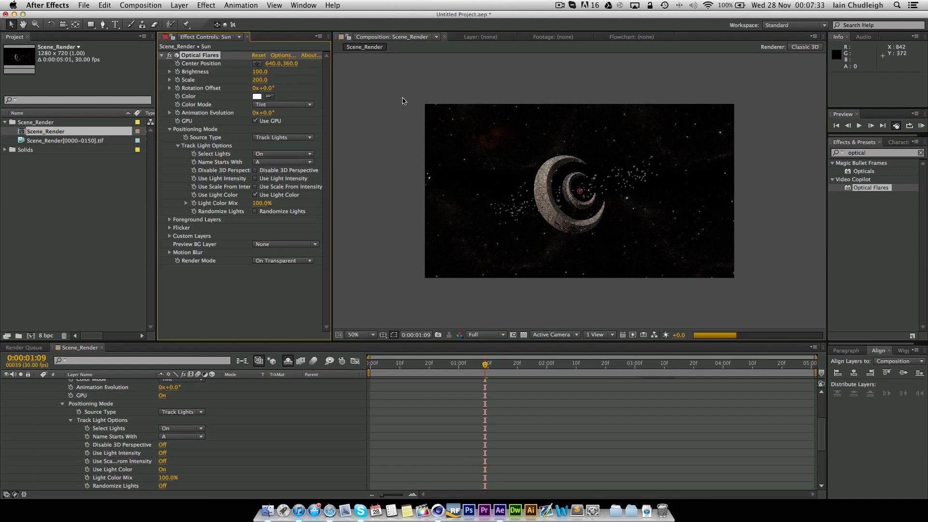
click(259, 81)
text(500)
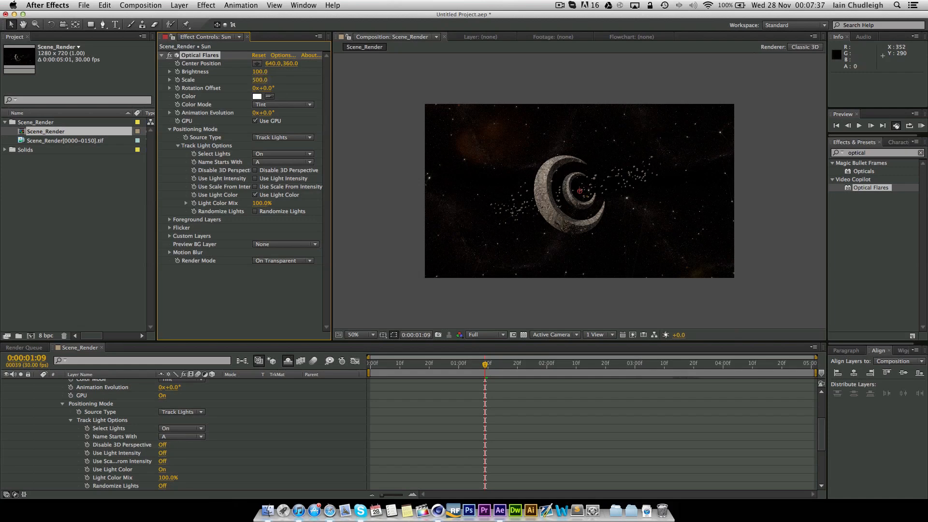
key(Return)
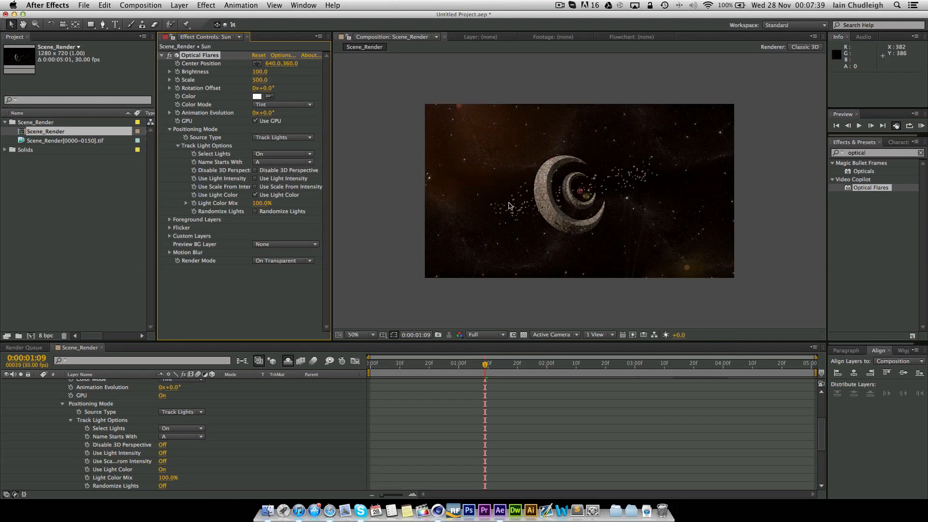
Check the sun flare at several times up to 0:00:04:03 and set its brightness to 200.
click(394, 365)
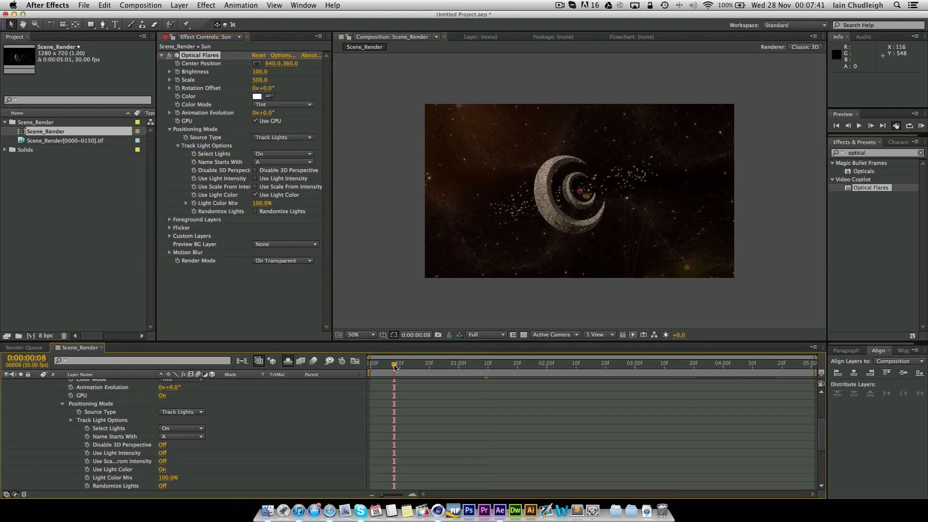
drag(395, 366, 528, 365)
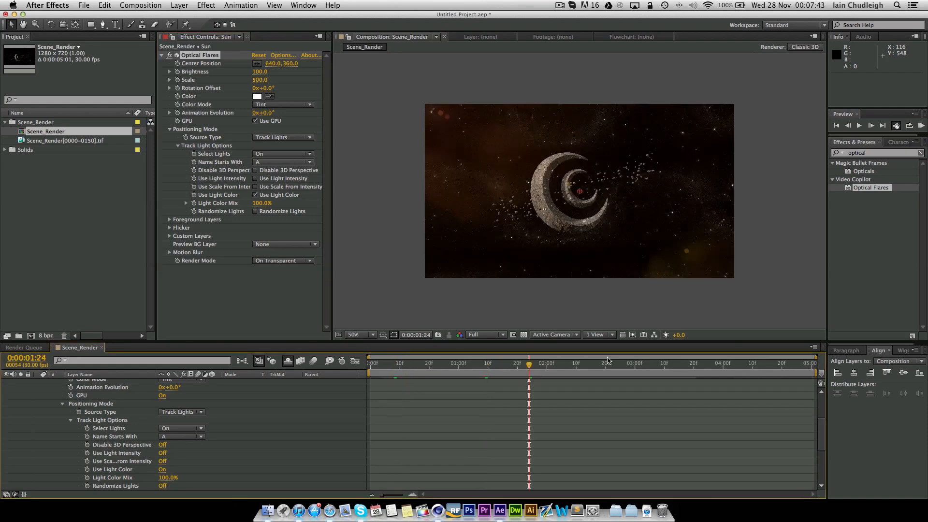
click(650, 362)
click(732, 363)
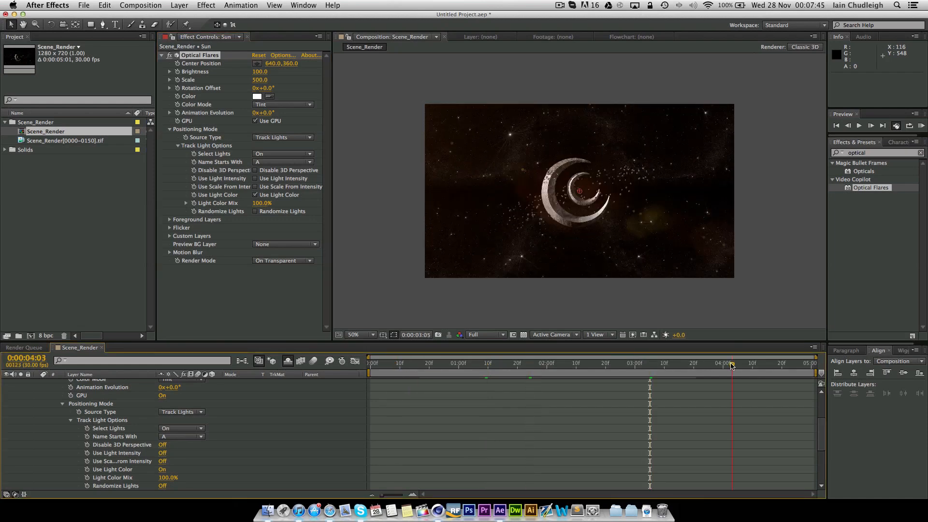
click(261, 73)
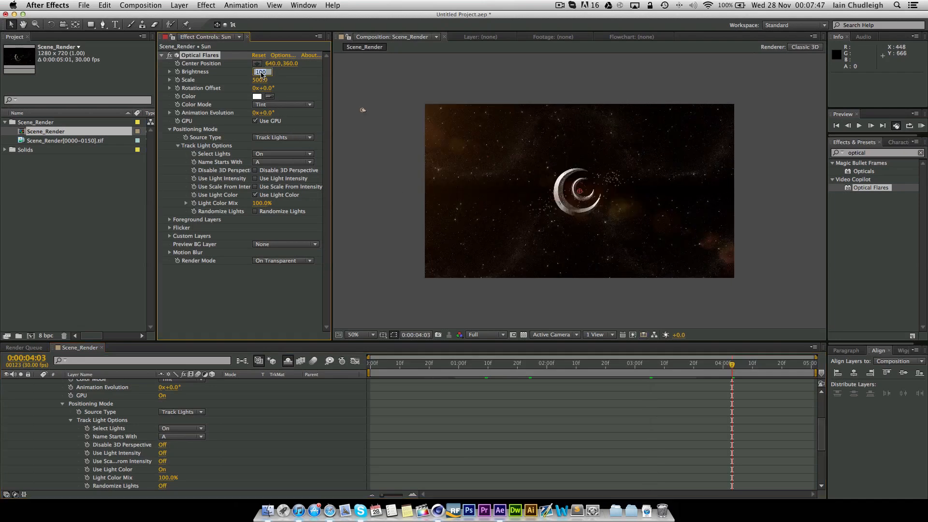
text(200)
key(Return)
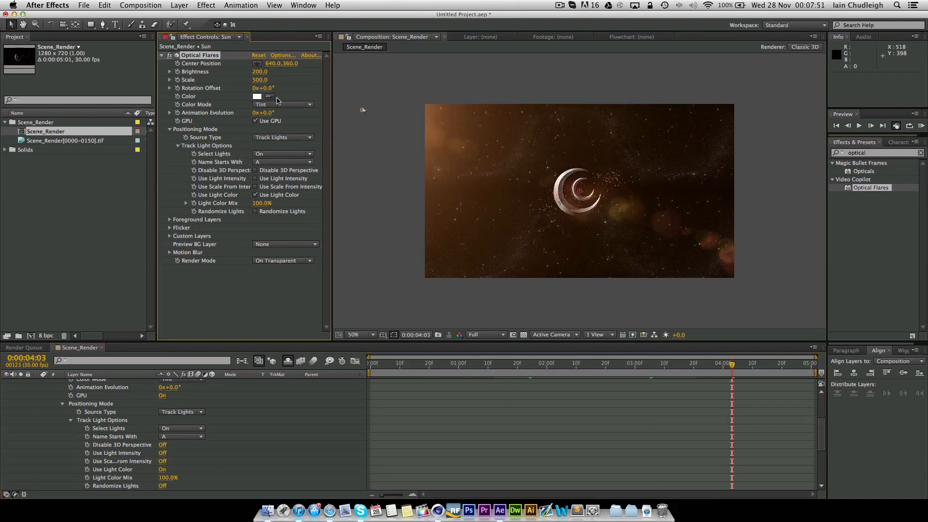
Try a sun flare scale of 2000, and settle on a scale of 300.
click(259, 80)
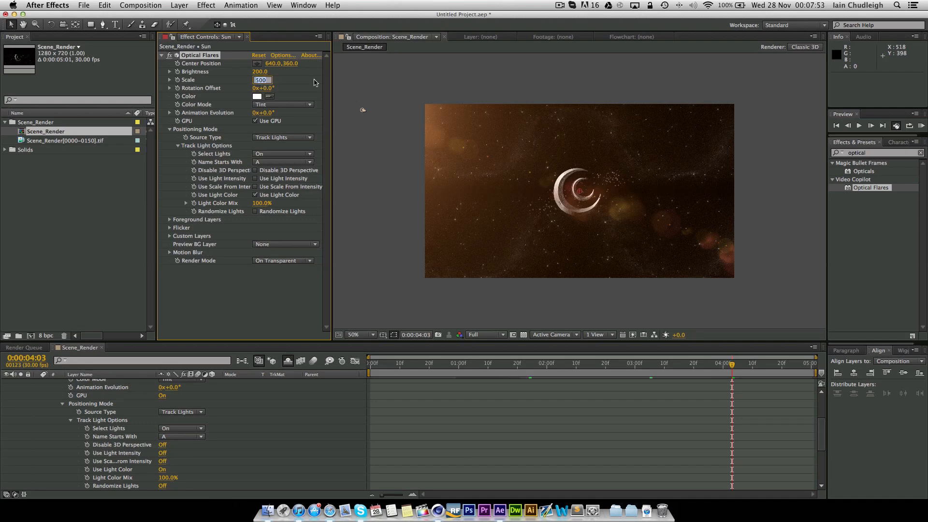
text(2000)
key(Return)
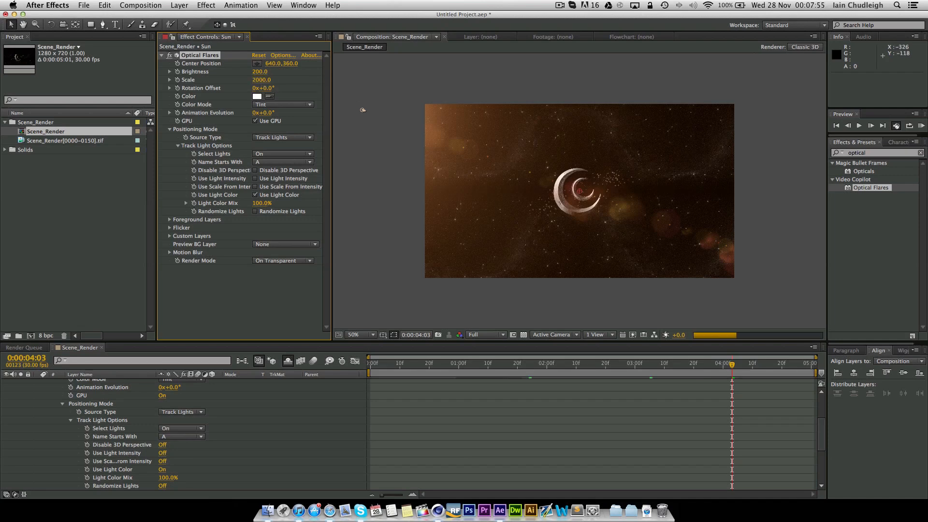
click(257, 82)
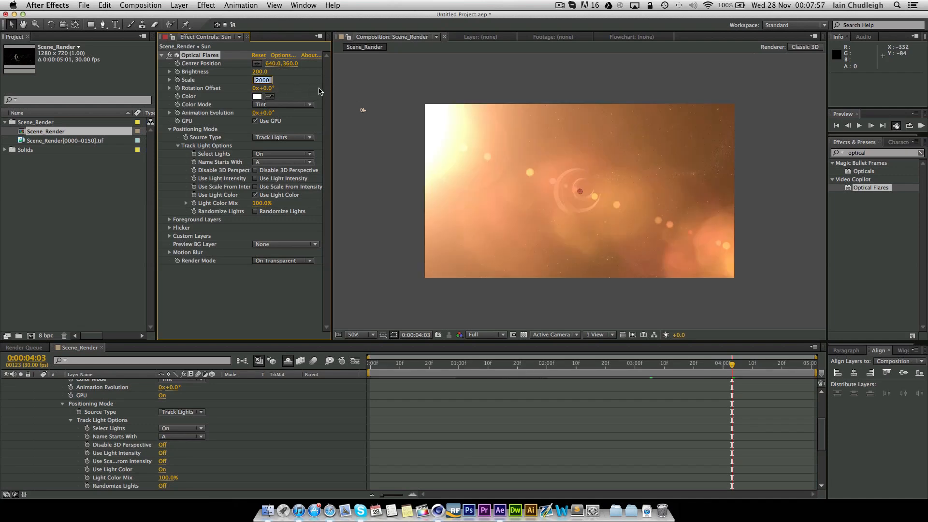
text(300)
key(Return)
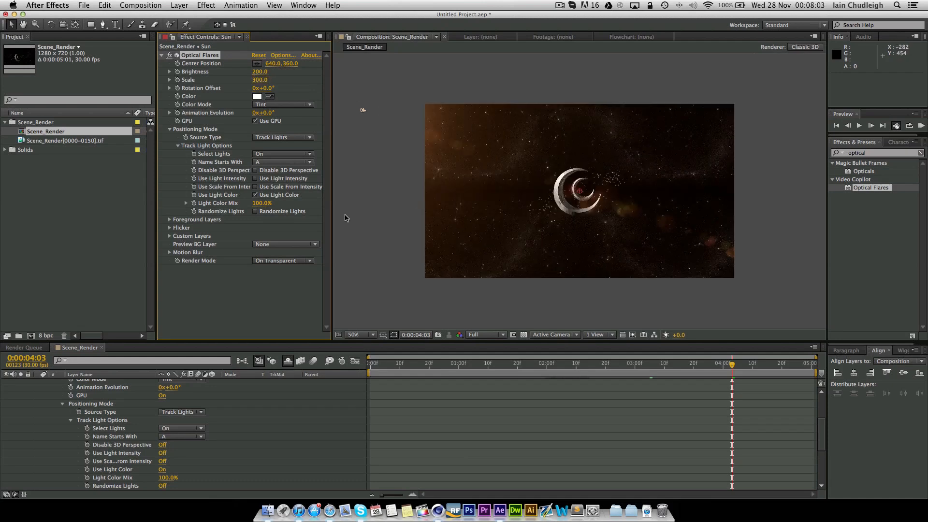
Go to 0:00:01:05, collapse the Sun layer's properties, and hide the Sun and Stars layers.
click(465, 358)
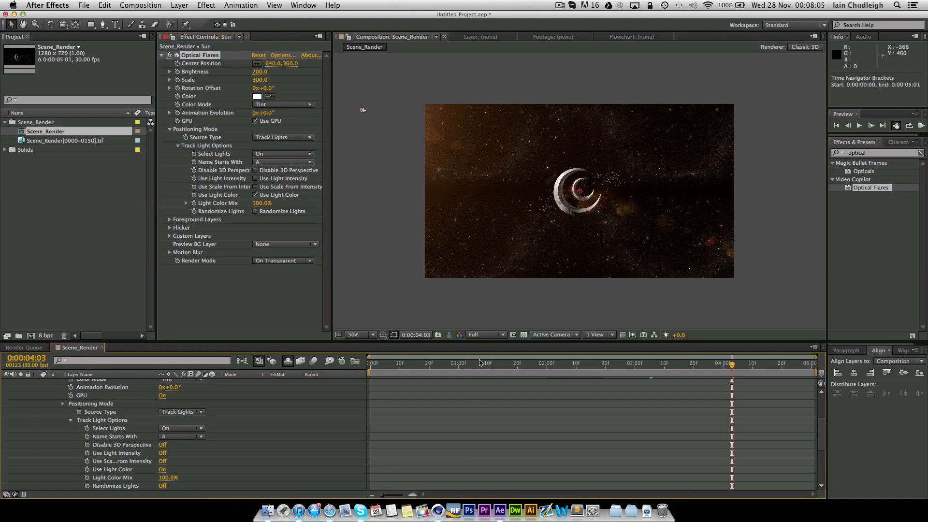
click(478, 363)
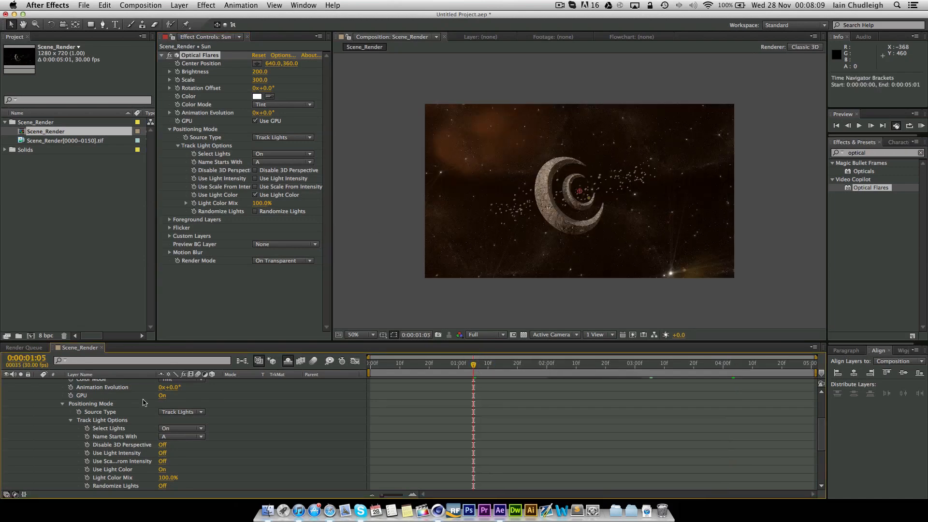
scroll(67, 387, up, 1)
scroll(70, 396, up, 5)
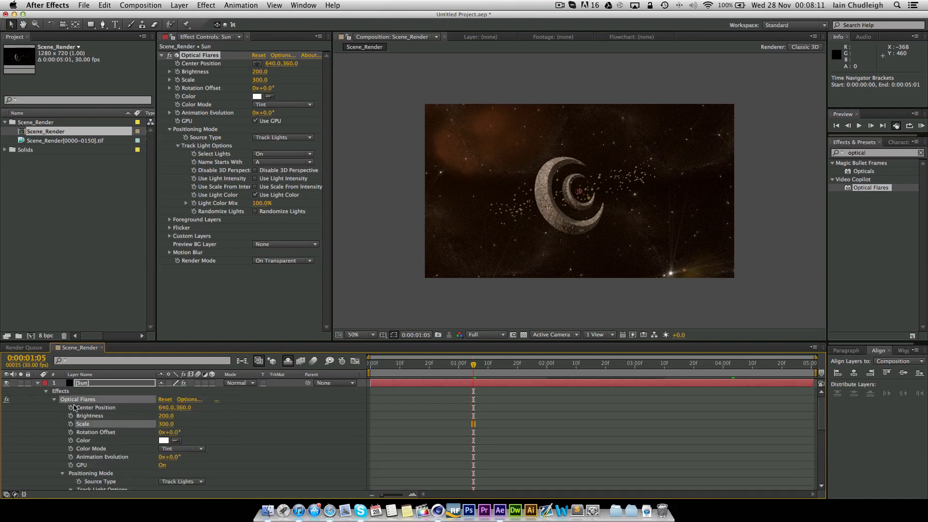
click(37, 383)
click(6, 382)
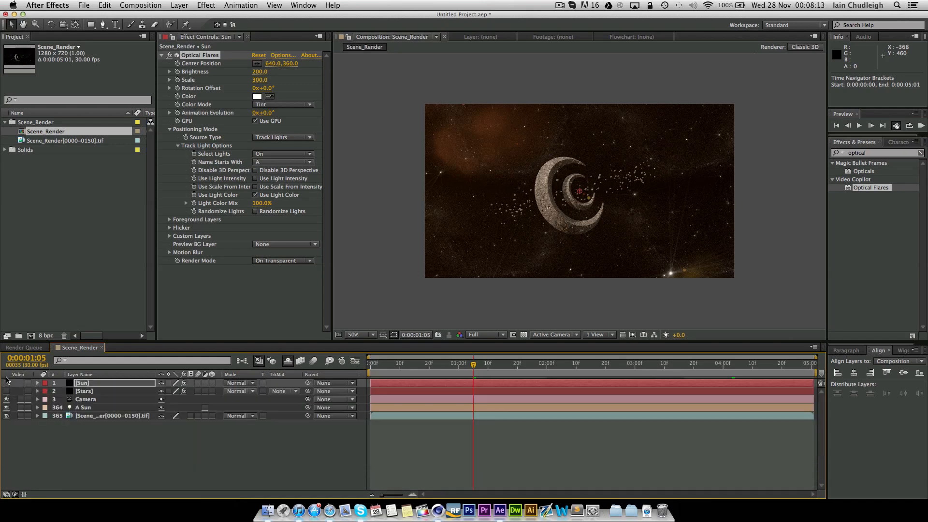
Scrub through the composition to review the plain render, ending at 0:00:02:15.
click(641, 364)
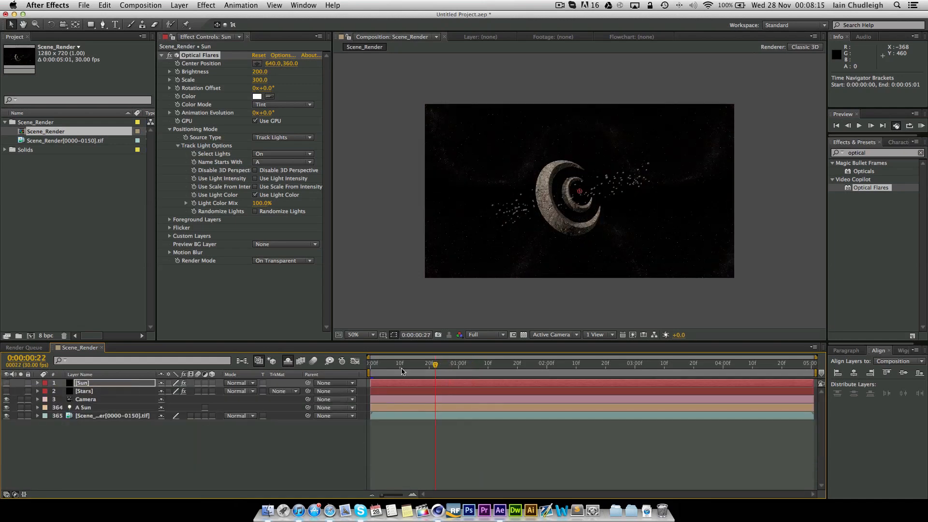
drag(676, 364, 530, 372)
key(space)
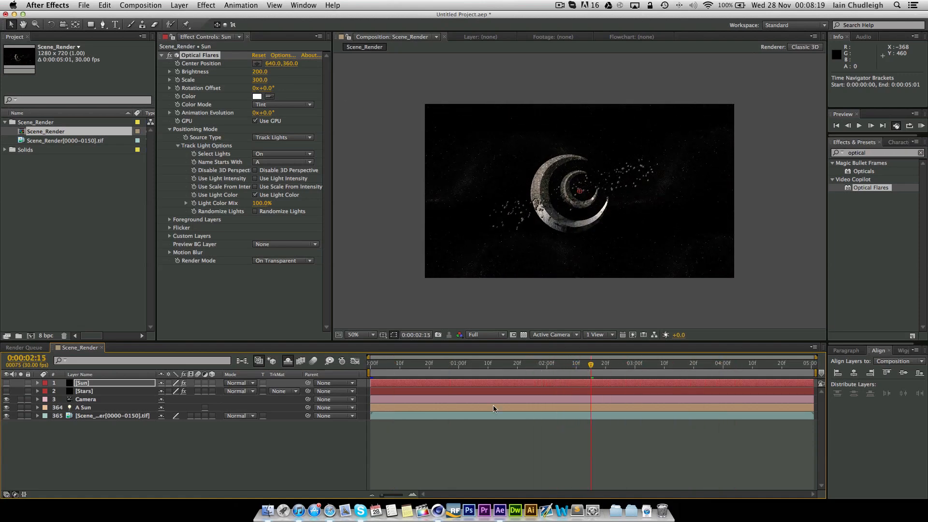
Create a new adjustment layer above the Sun layer.
right_click(91, 443)
mouse_move(127, 399)
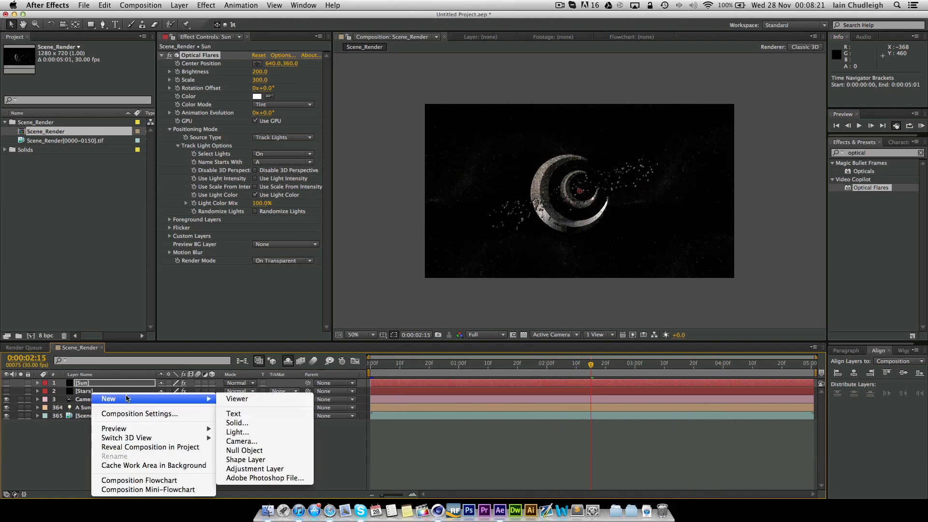
click(255, 468)
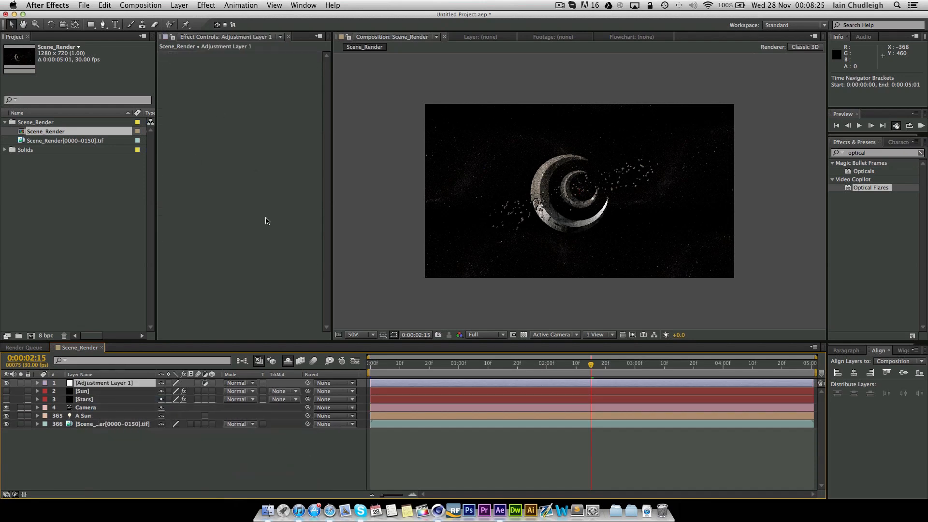
Apply the Curves effect to the adjustment layer and raise the RGB curve's black point slightly.
click(873, 154)
text(curves)
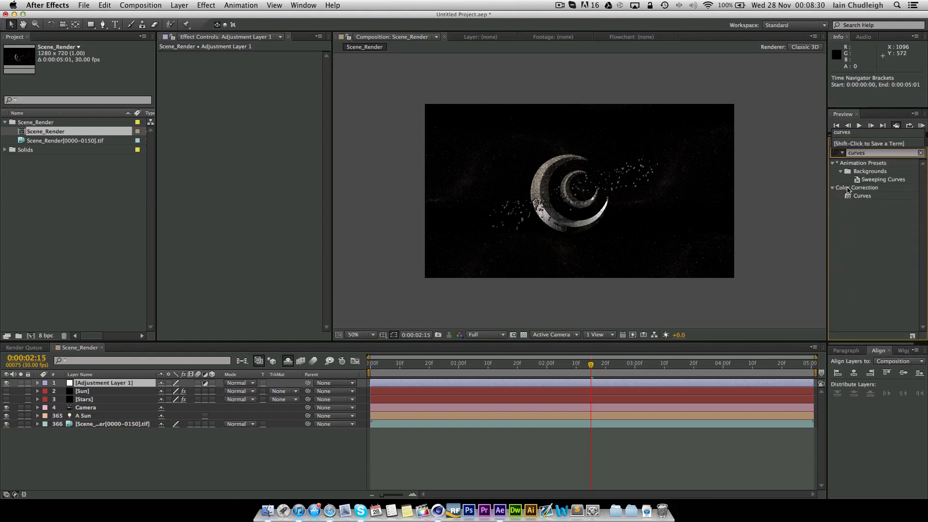
drag(852, 196, 286, 124)
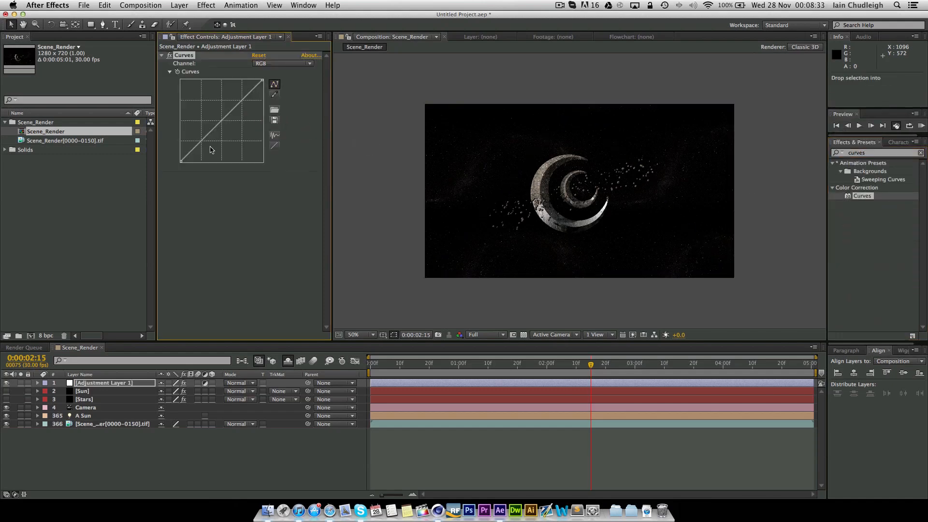
drag(180, 159, 175, 155)
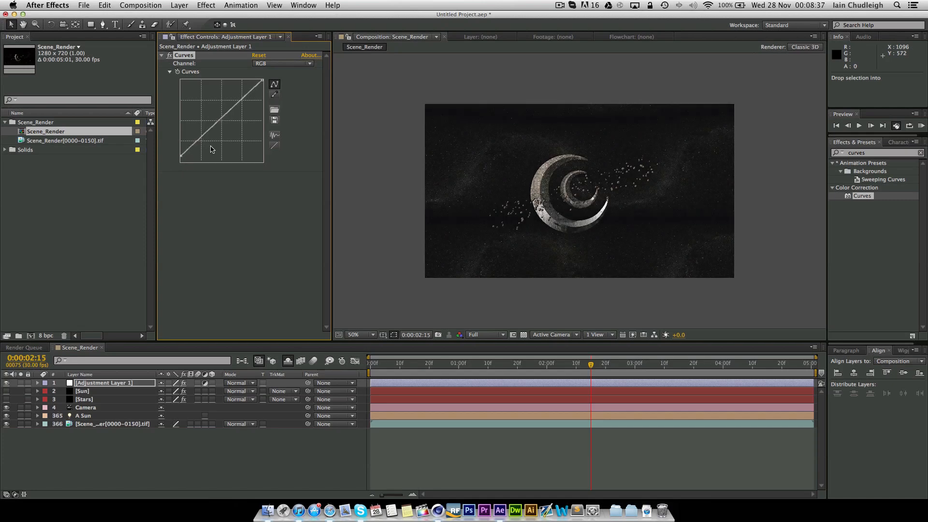
Shape the RGB curve into a gentle S with darker shadows and brighter highlights, checking it at 0:00:02:21.
drag(204, 135, 206, 137)
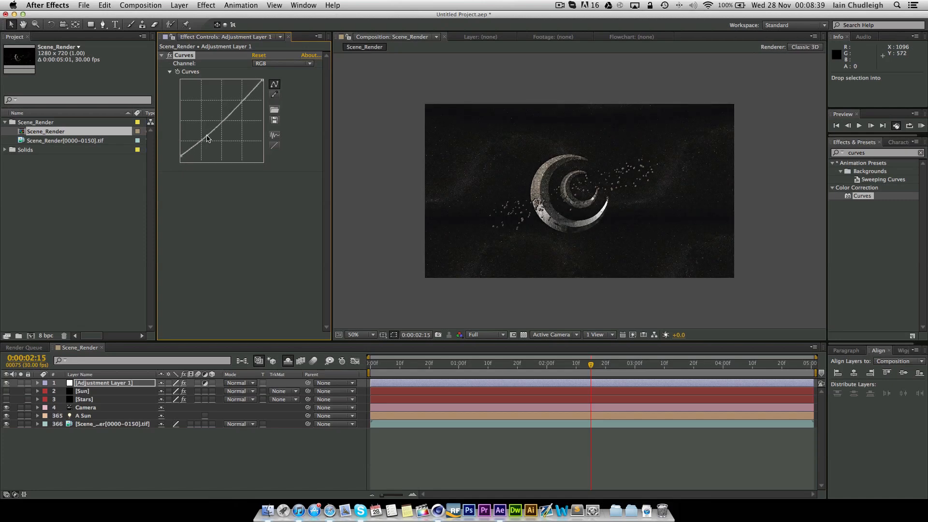
drag(246, 105, 240, 97)
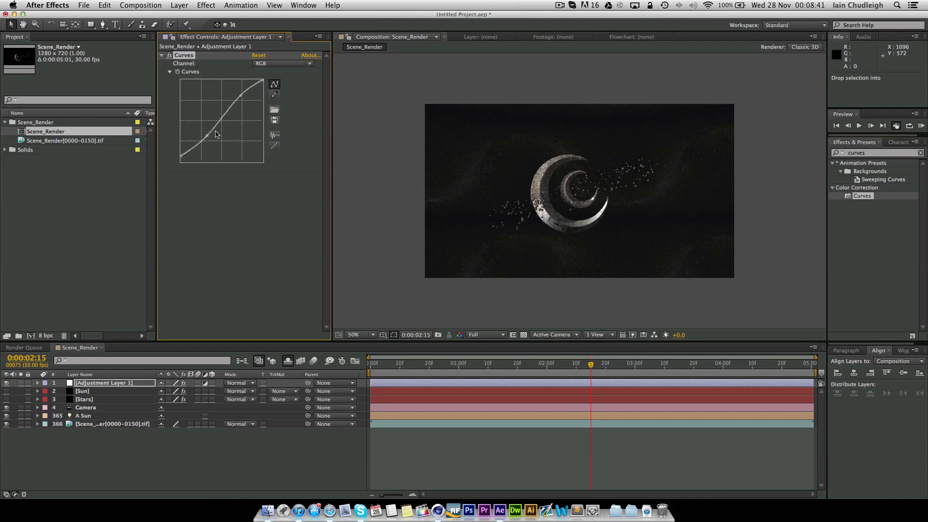
drag(206, 140, 206, 141)
drag(638, 366, 608, 366)
mouse_move(241, 98)
mouse_down()
mouse_move(248, 121)
mouse_move(243, 98)
mouse_up()
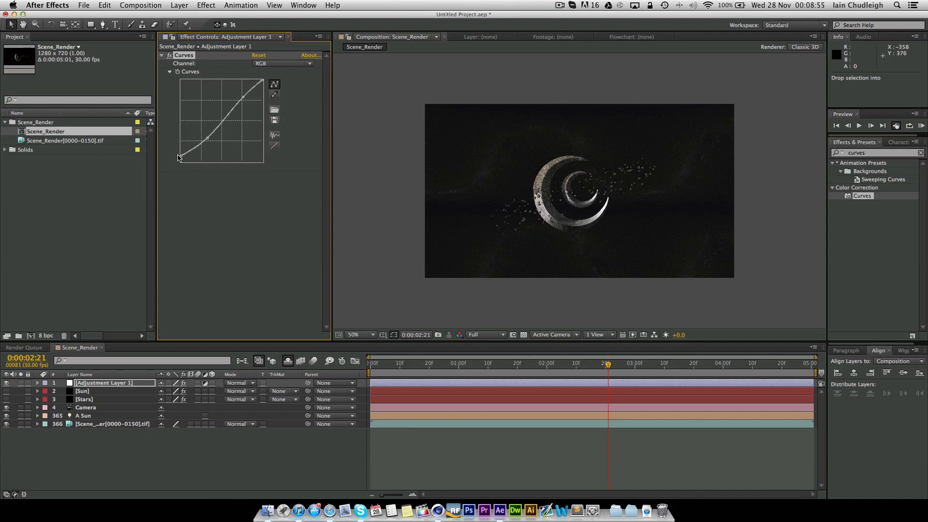
Lower the RGB curve's black point to deepen the background while keeping the blacks slightly lifted.
drag(182, 158, 165, 169)
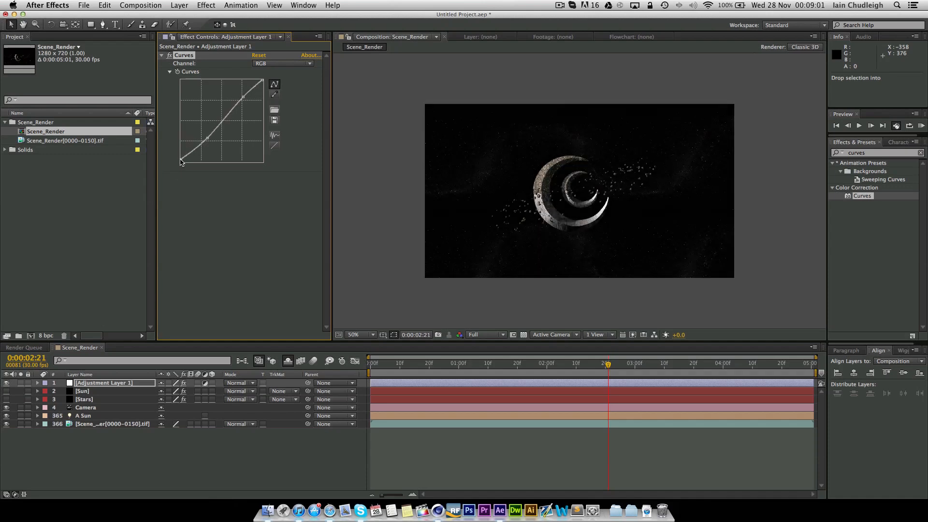
drag(262, 82, 263, 98)
drag(222, 67, 292, 72)
Find the Magic Bullet Looks effect and apply it below Curves on the adjustment layer.
click(920, 153)
click(878, 154)
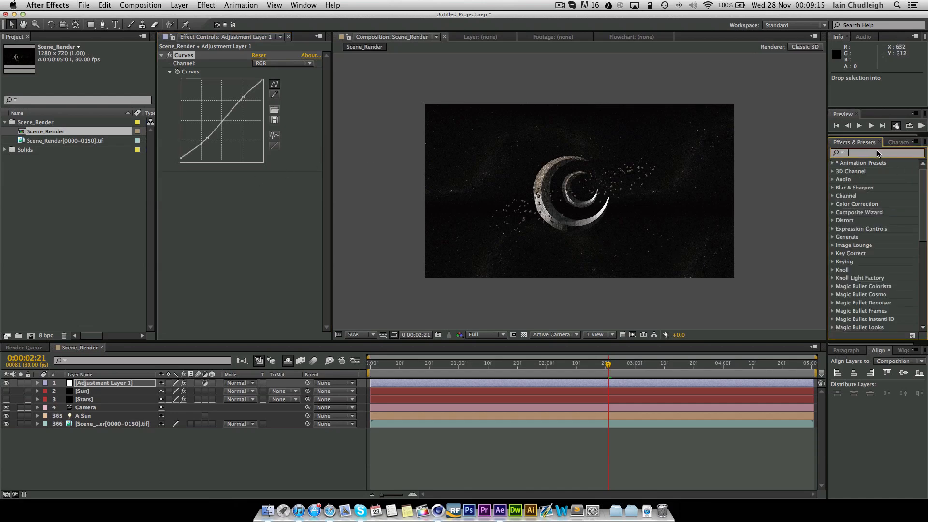
text(looks)
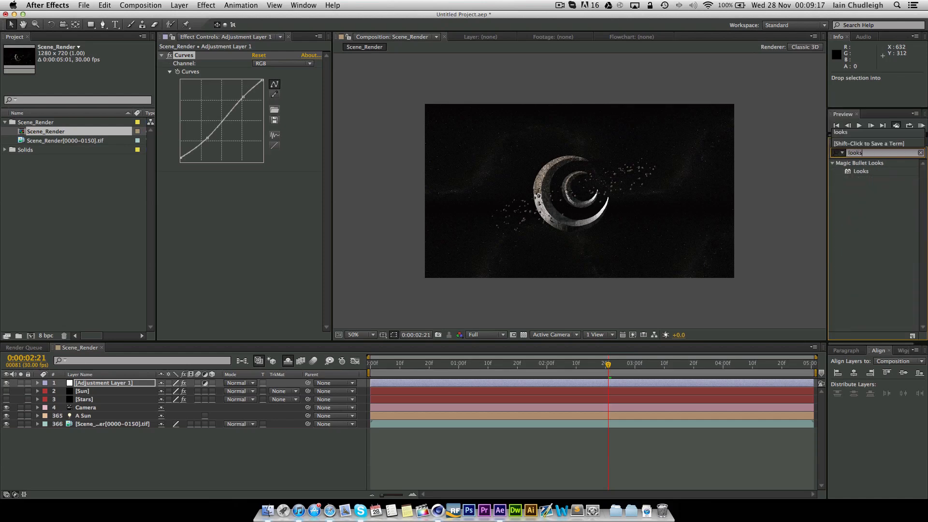
click(854, 162)
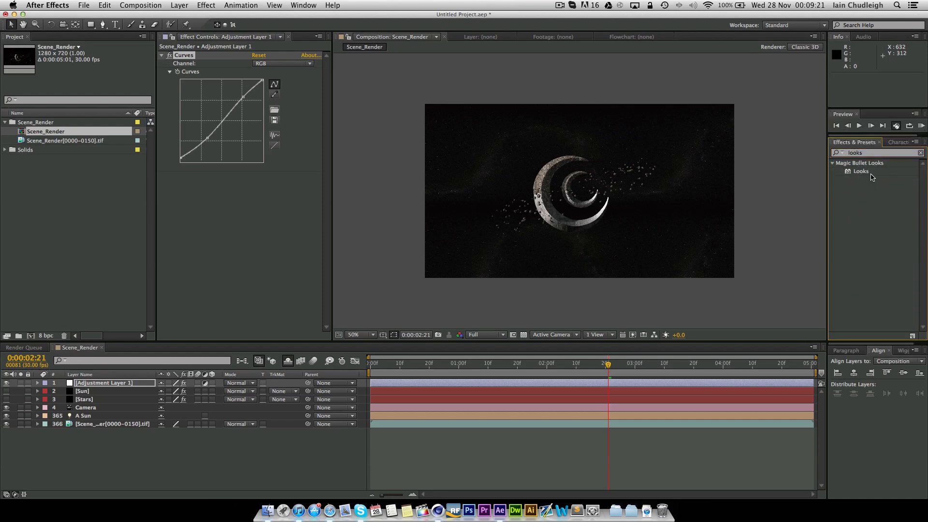
drag(863, 173, 274, 210)
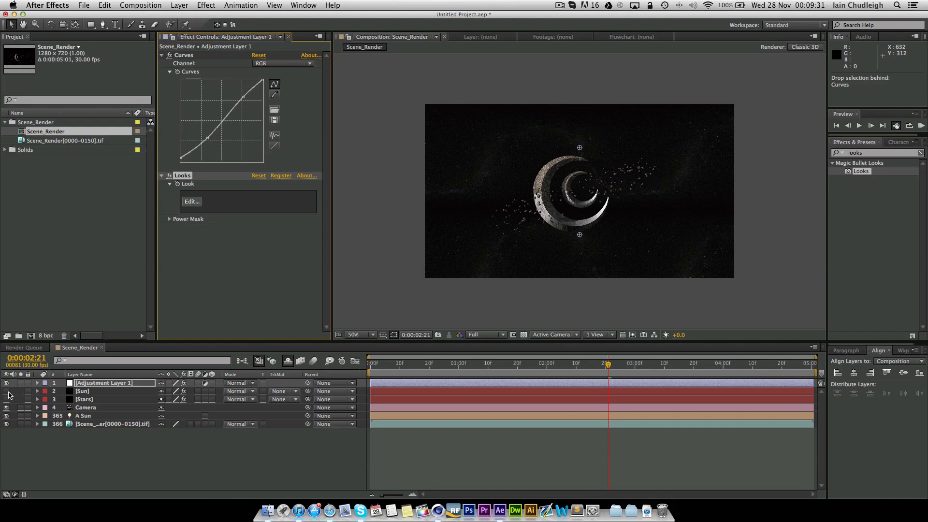
Show the Sun and Stars layers and open the Looks editor with its preset library.
drag(7, 392, 8, 401)
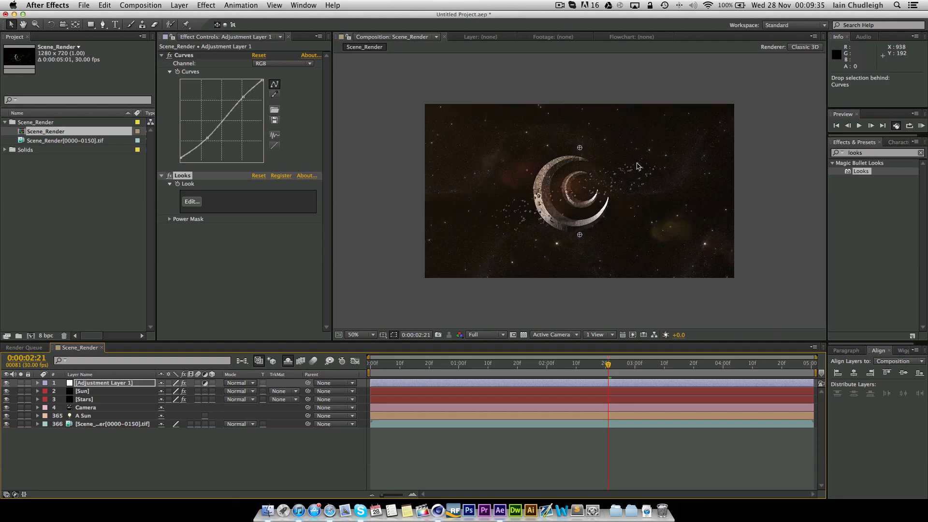
click(192, 202)
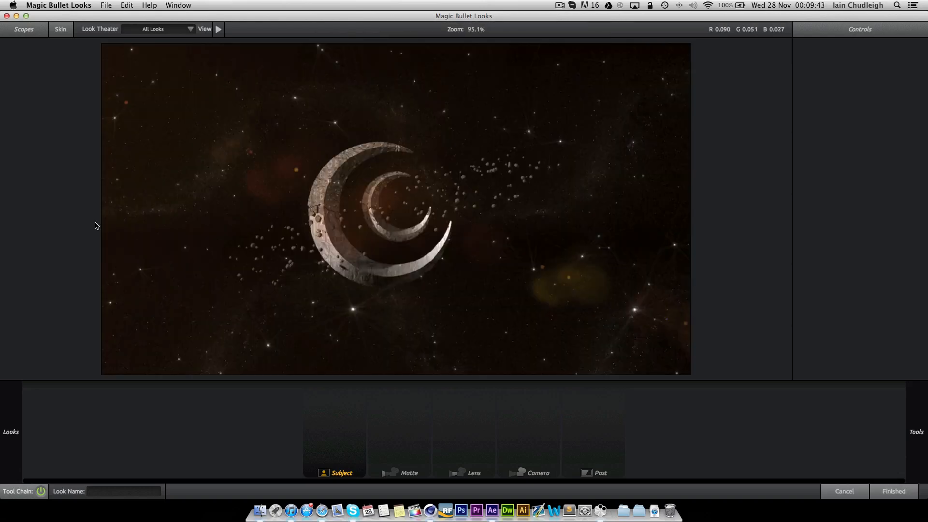
mouse_move(0, 215)
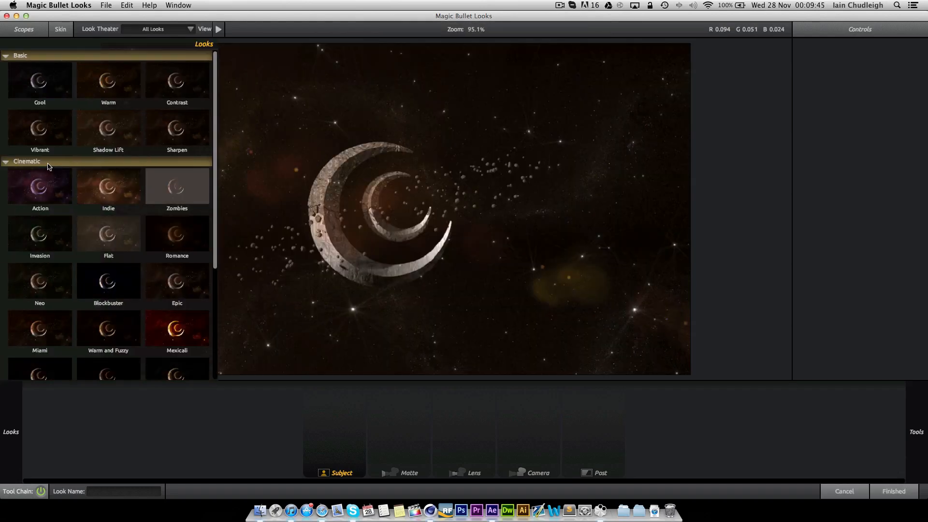
Try the Cinematic presets Epic, Bistrocity, Action, Indie, Flat, Invasion and Blockbuster on the image.
scroll(48, 167, down, 2)
scroll(49, 166, down, 1)
click(175, 215)
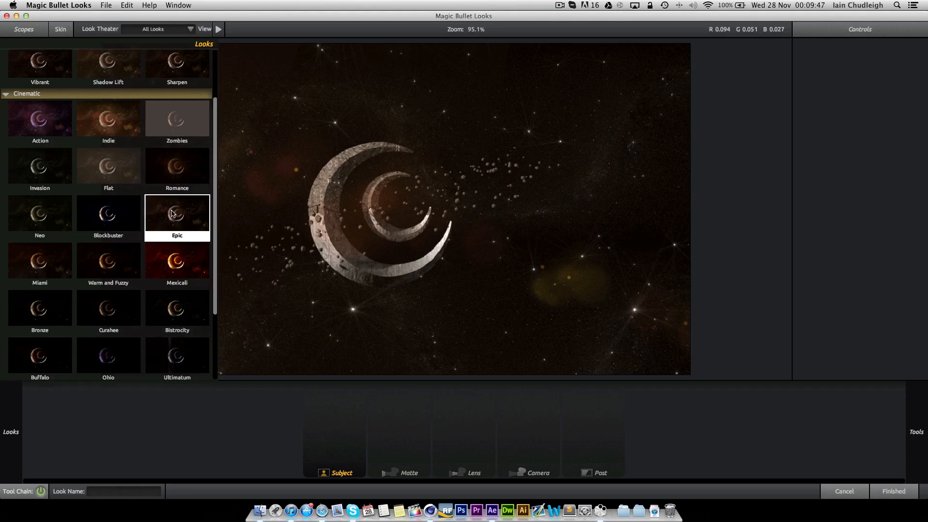
mouse_move(1, 232)
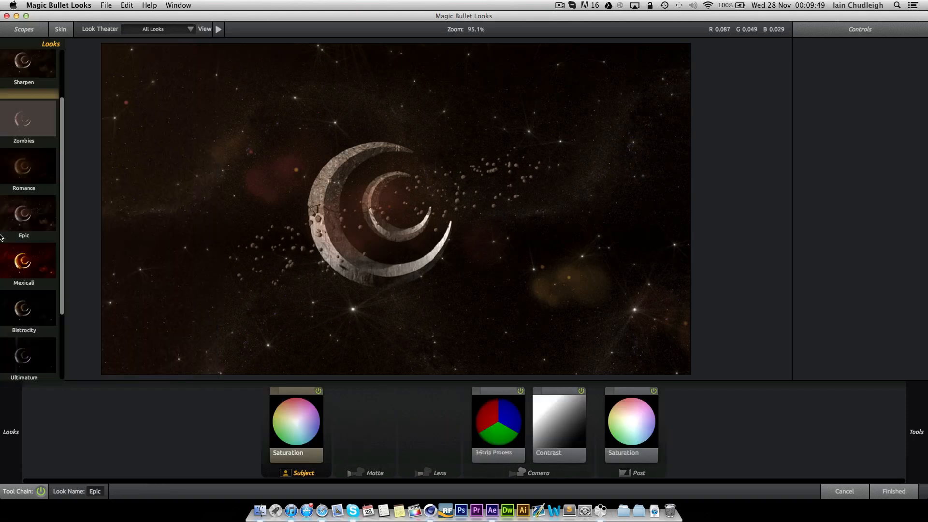
click(148, 303)
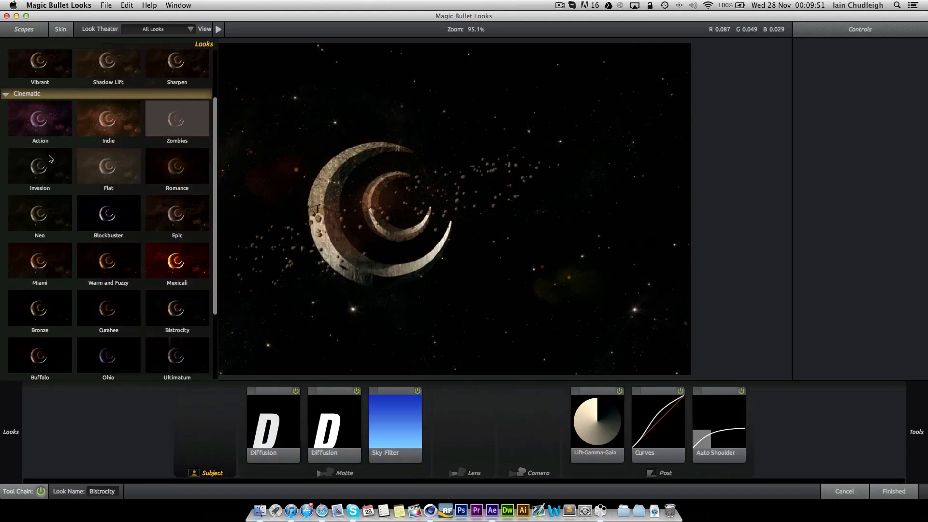
click(47, 128)
click(88, 118)
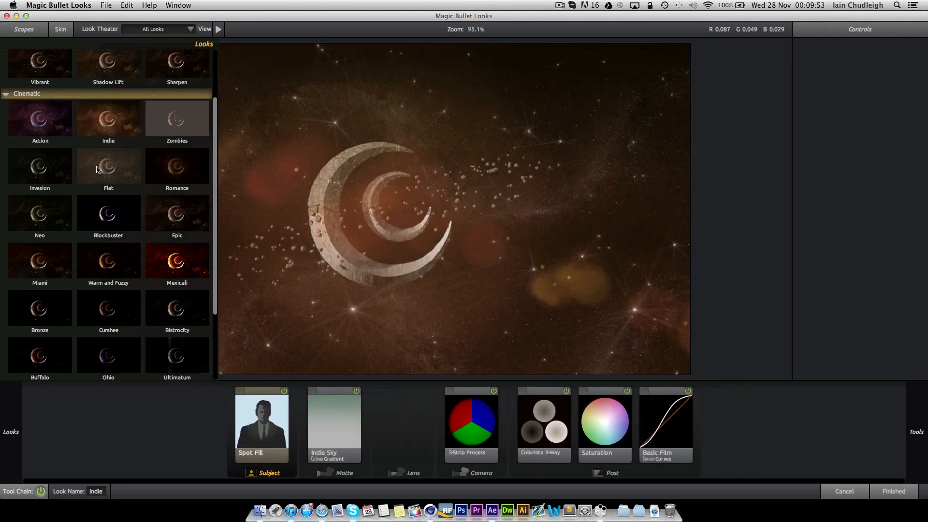
click(98, 166)
click(29, 170)
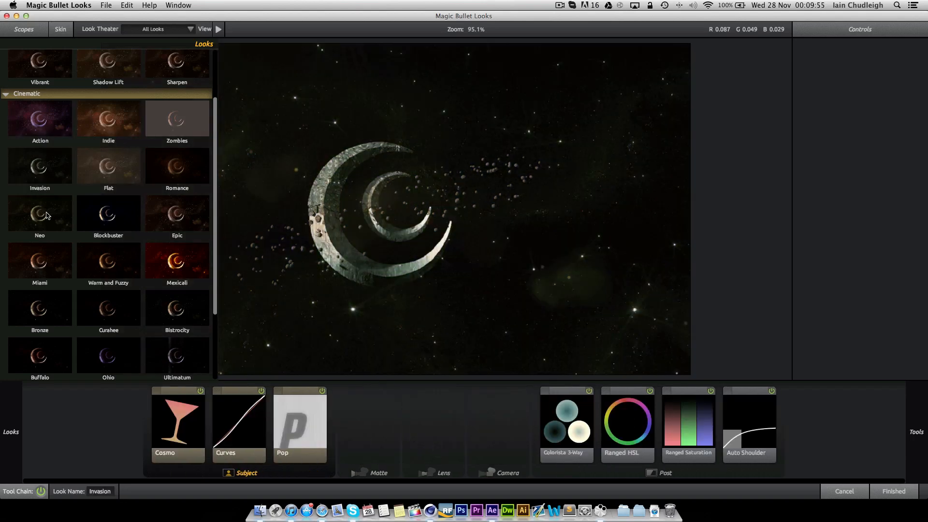
scroll(45, 241, down, 1)
click(102, 202)
scroll(68, 196, down, 5)
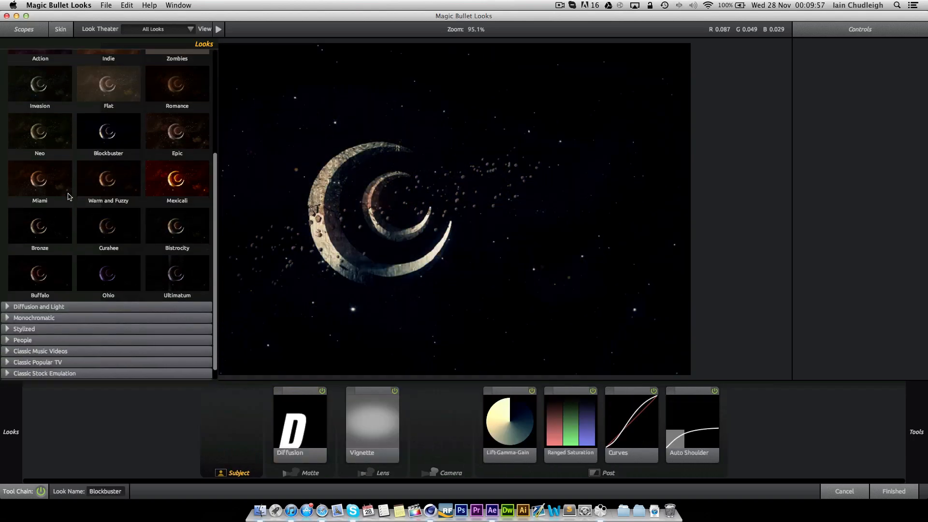
scroll(44, 270, up, 6)
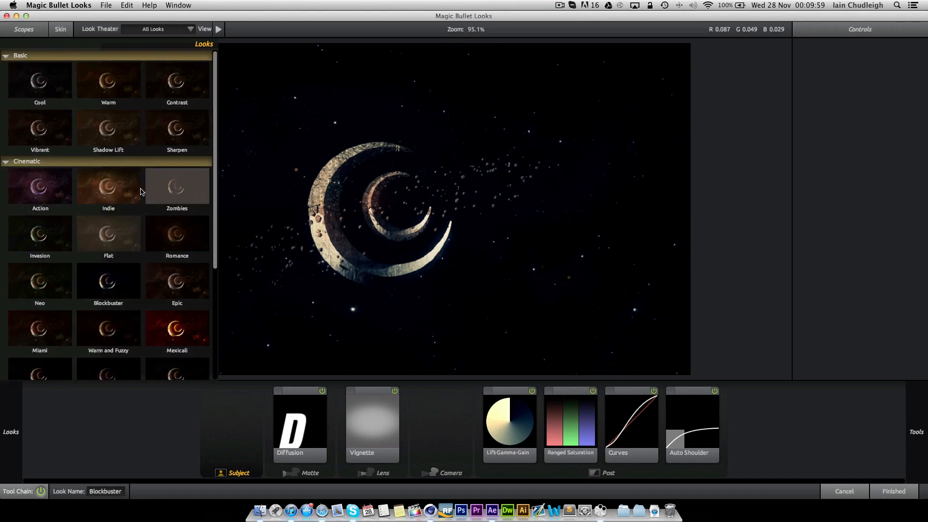
Compare the Basic presets Sharpen, Contrast and Cool, and apply Sharpen.
click(175, 131)
click(173, 82)
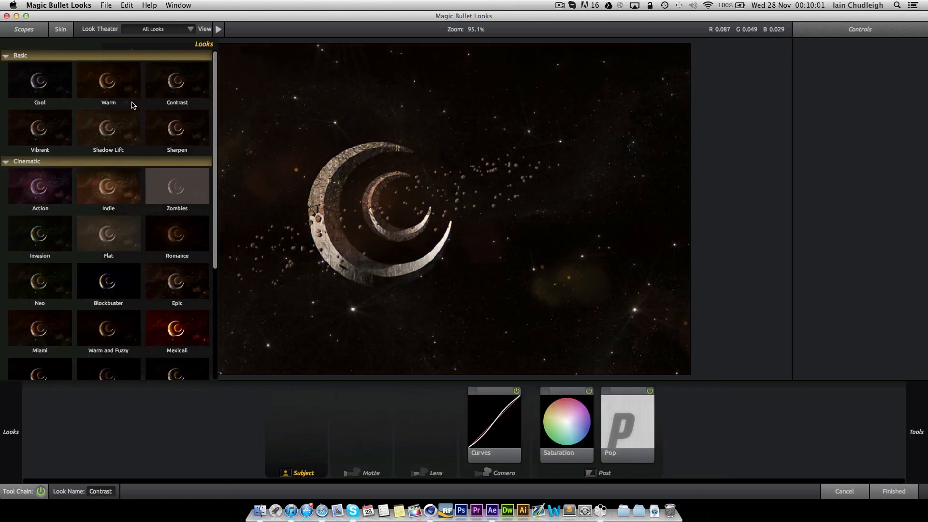
click(42, 79)
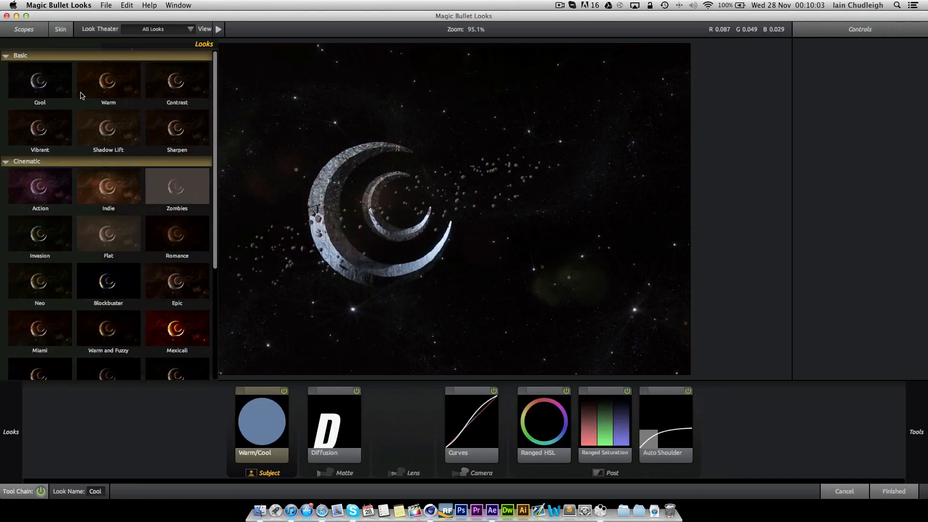
click(167, 130)
click(169, 88)
click(164, 136)
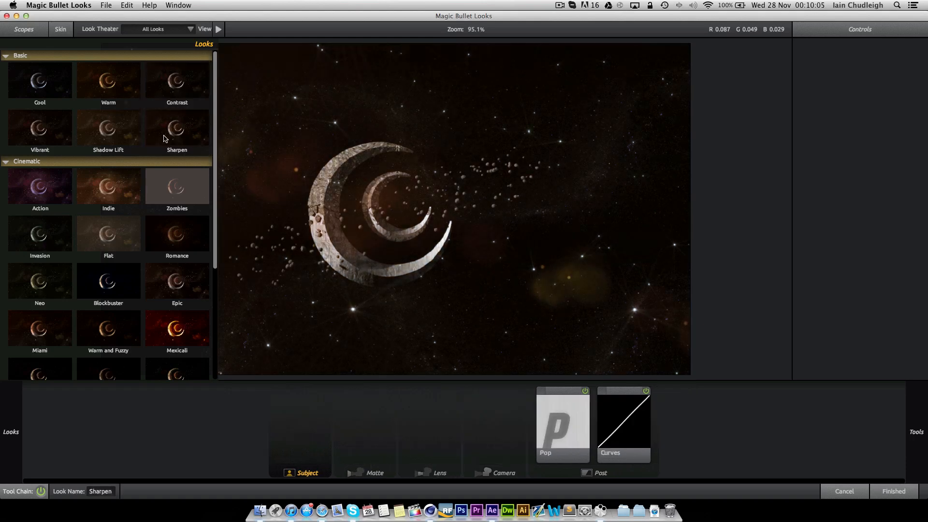
Add a Shutter Streak tool to the look's Camera stage and set its boost to -1.30.
mouse_move(916, 431)
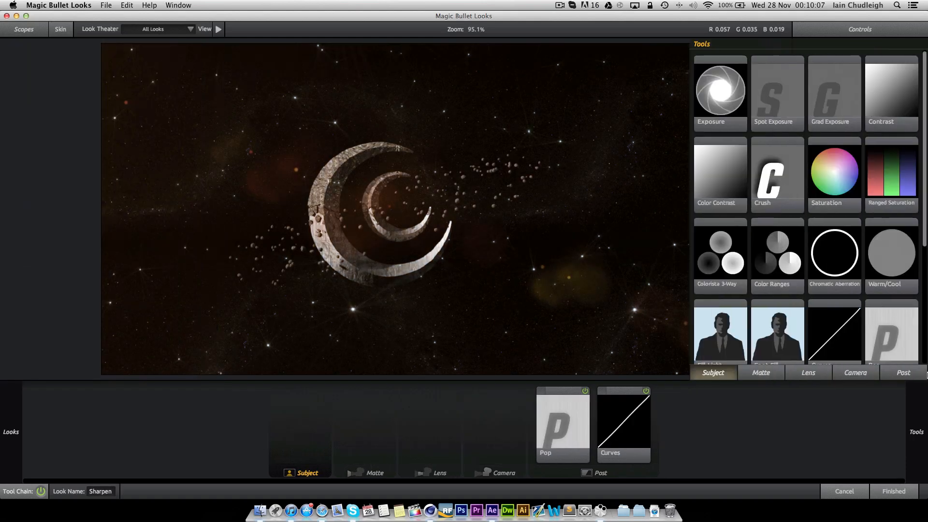
click(845, 372)
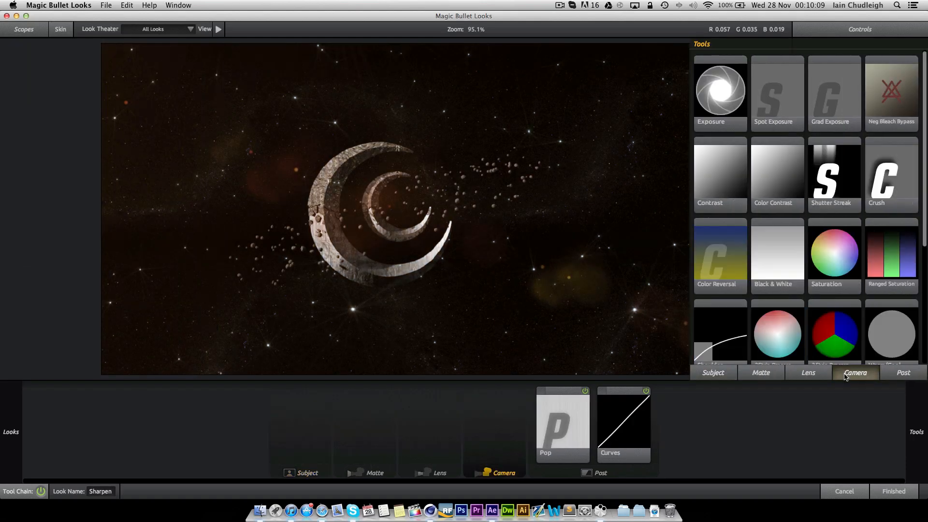
mouse_move(840, 199)
mouse_down()
mouse_move(478, 203)
mouse_move(492, 217)
mouse_up()
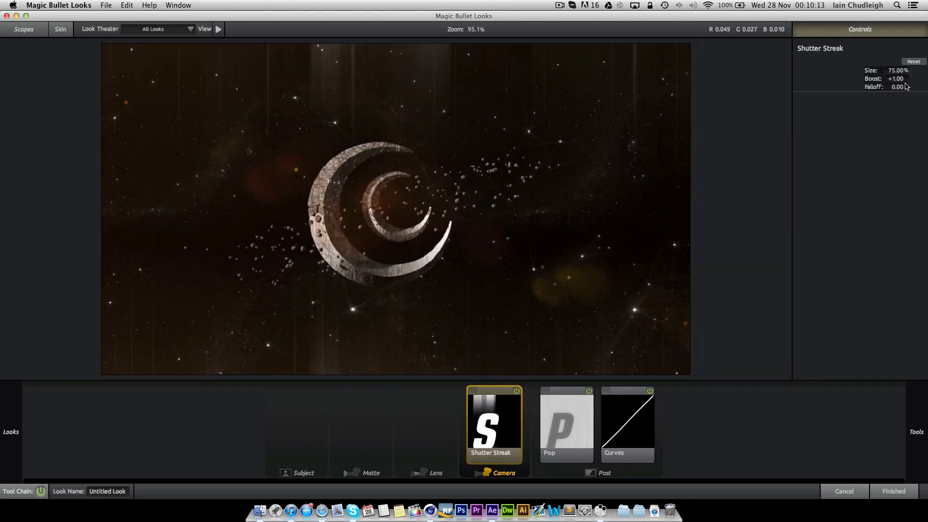
mouse_move(900, 79)
mouse_down()
mouse_move(865, 80)
mouse_move(918, 79)
mouse_up()
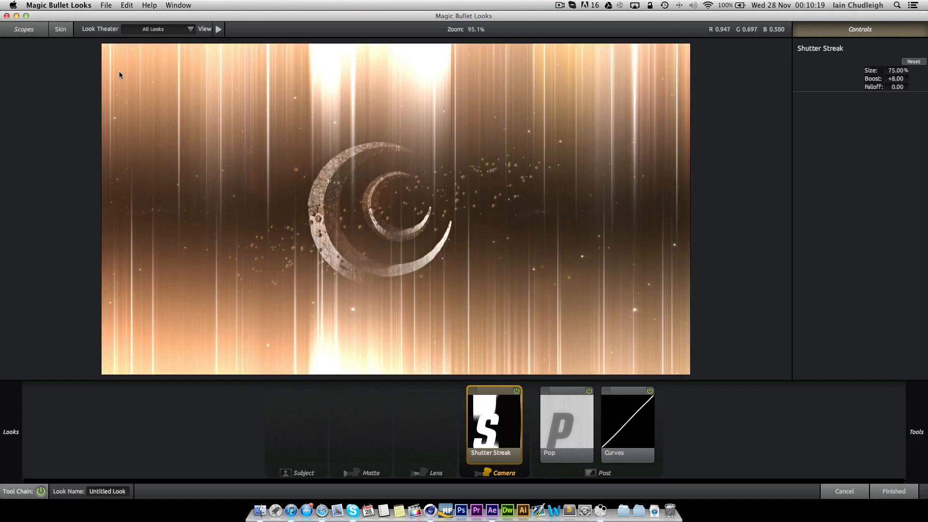
drag(917, 78, 873, 78)
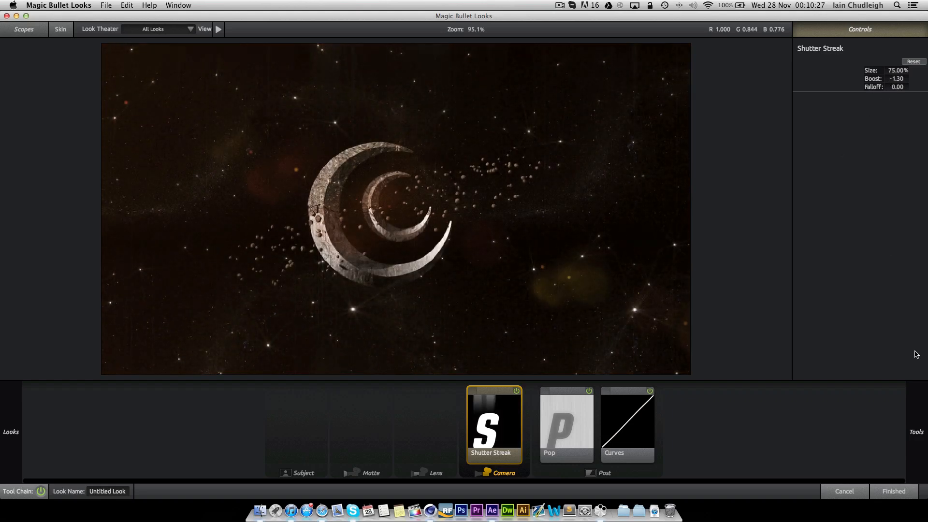
Add a Vignette tool to the look's Lens stage, set its aspect to 1.6, and finish the look.
mouse_move(925, 344)
click(809, 374)
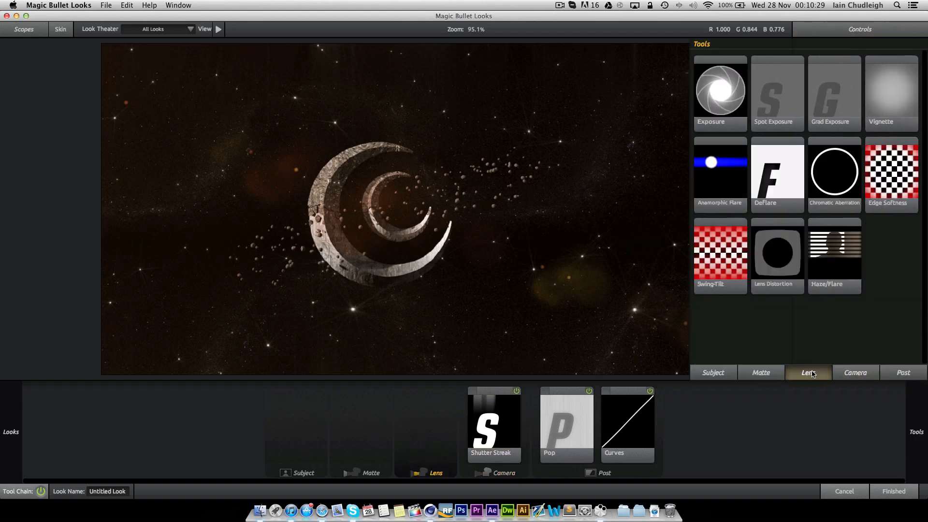
drag(876, 114, 527, 201)
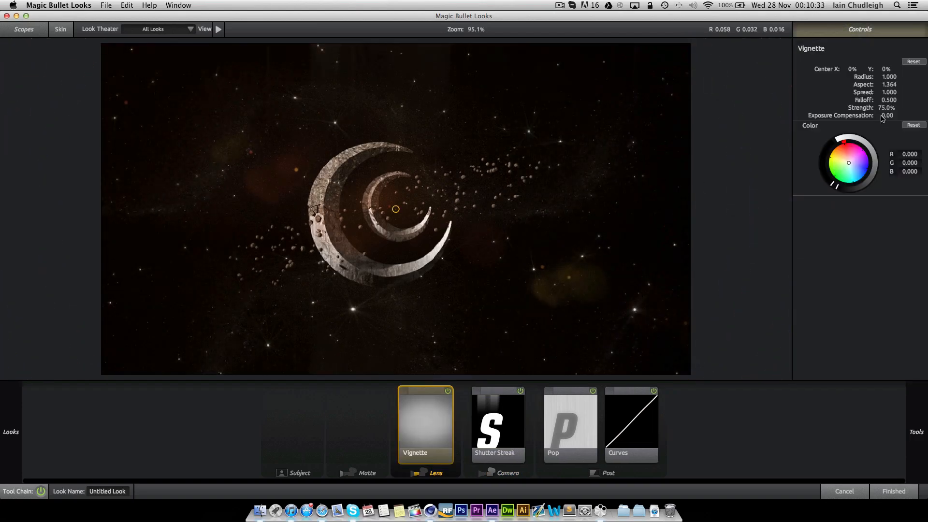
drag(886, 85, 888, 86)
double_click(888, 85)
text(1.6)
key(Return)
drag(890, 108, 903, 107)
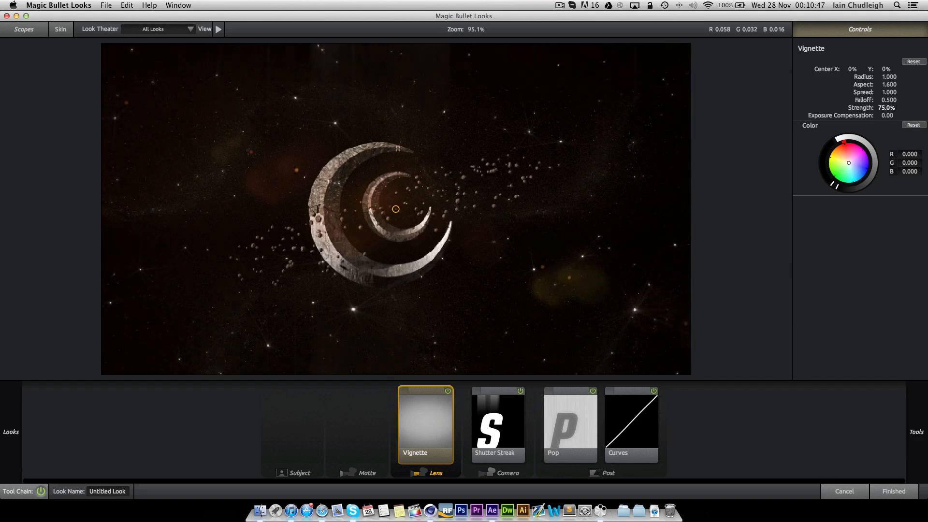
click(894, 491)
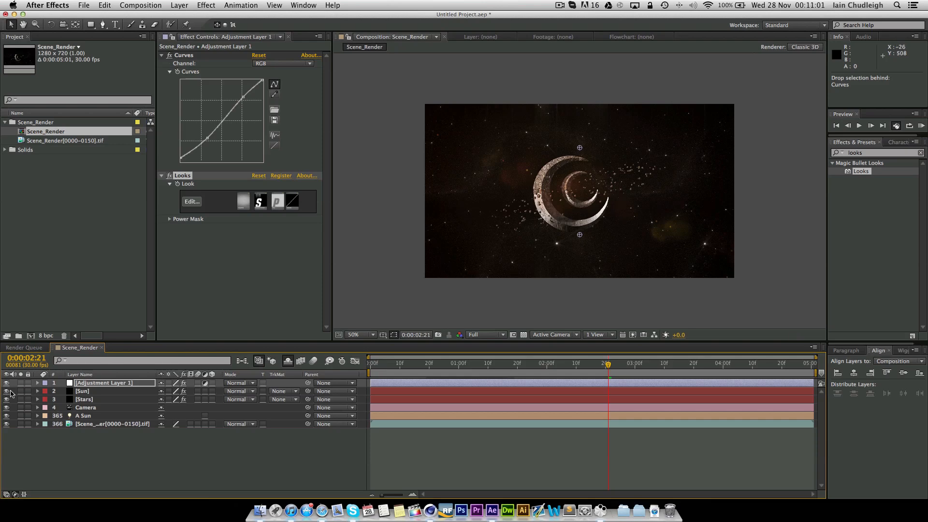
Slightly raise the black point and shadows of the Blue channel in the adjustment layer's Curves effect.
click(277, 64)
click(274, 153)
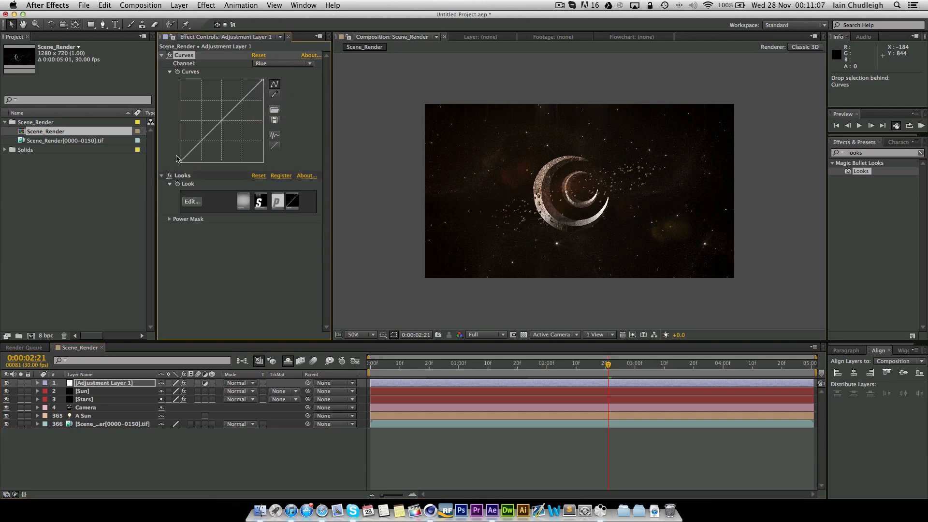
drag(178, 158, 177, 157)
drag(200, 139, 199, 136)
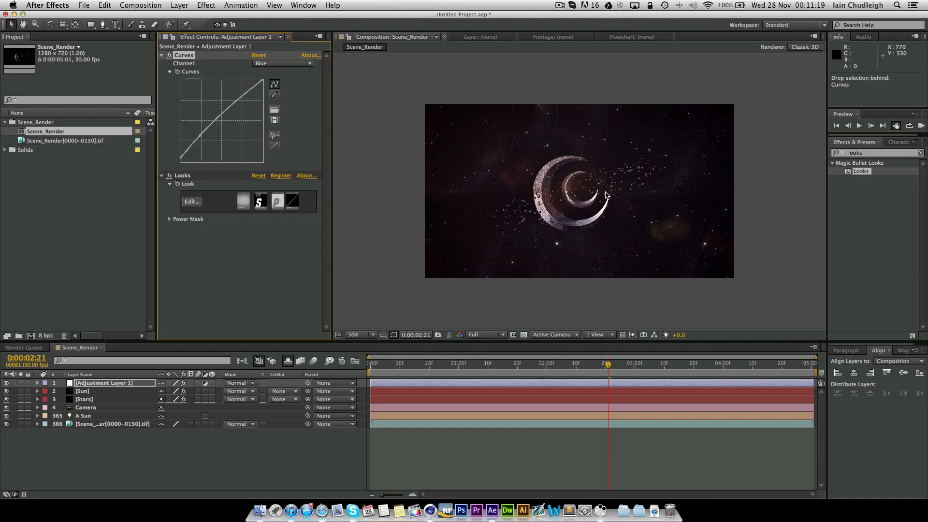
drag(199, 136, 199, 136)
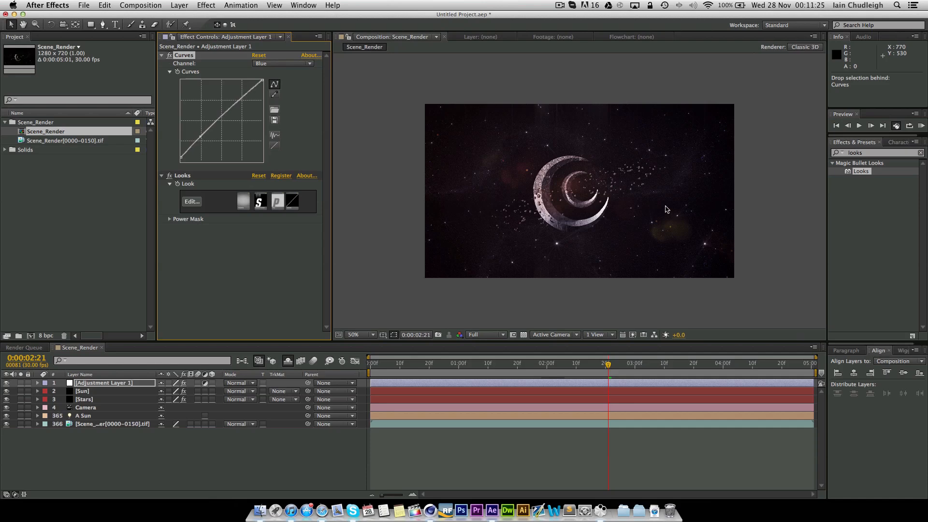
scroll(555, 202, up, 1)
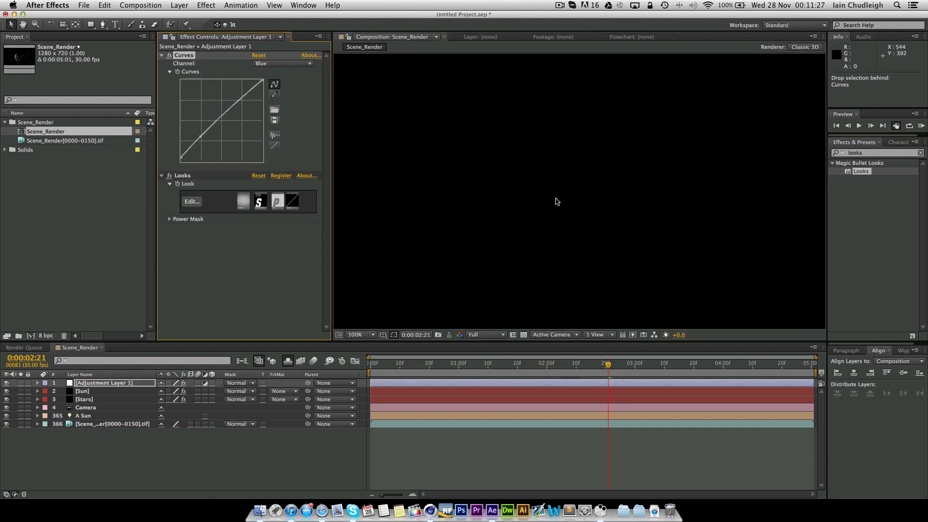
scroll(546, 212, up, 2)
scroll(545, 208, down, 2)
scroll(555, 206, down, 1)
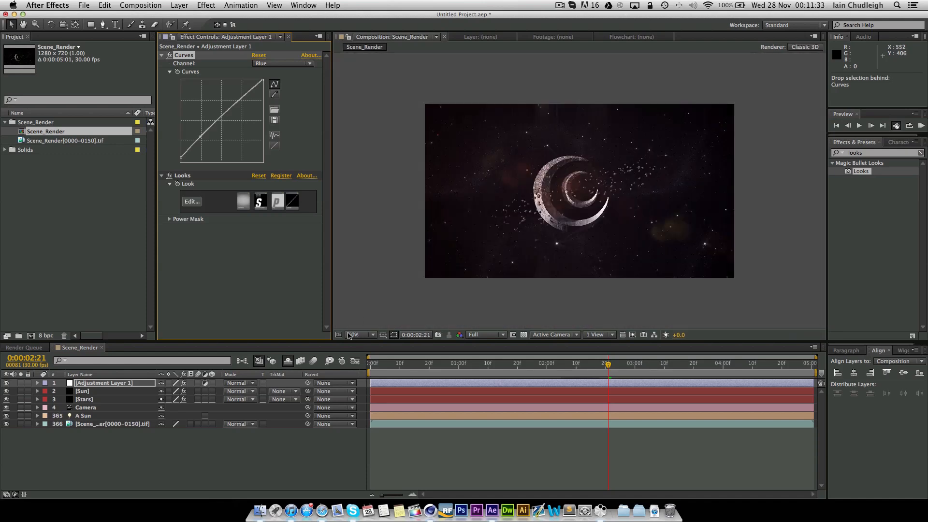
Hide the Sun and Stars layers in the Scene_Render composition.
click(361, 335)
click(380, 353)
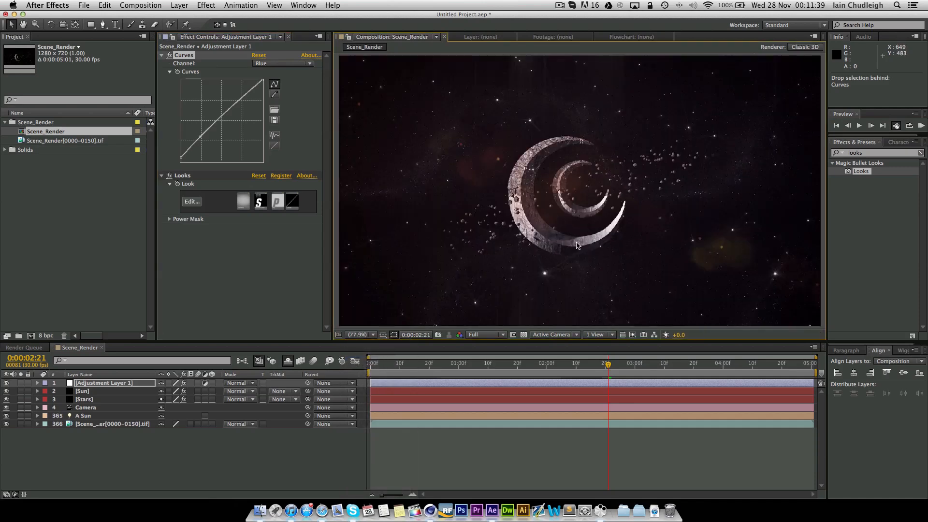
key(comma)
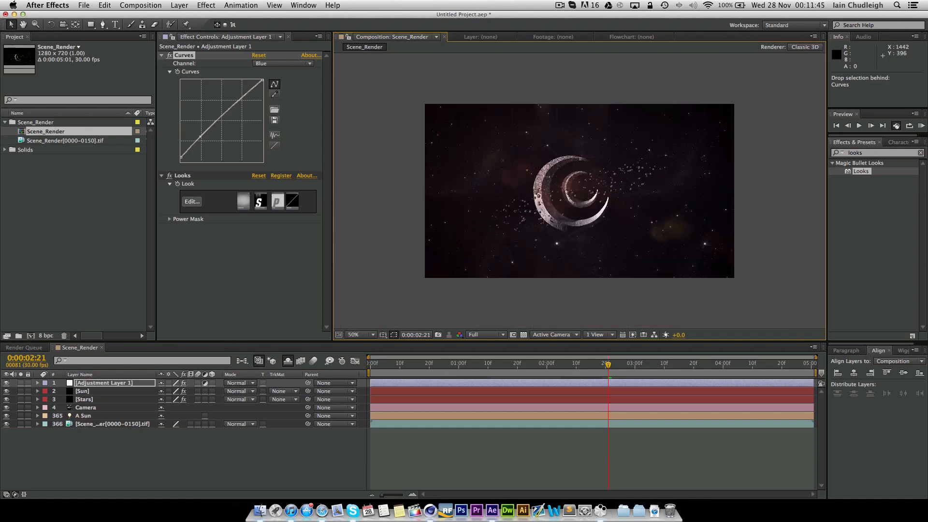
drag(5, 391, 5, 400)
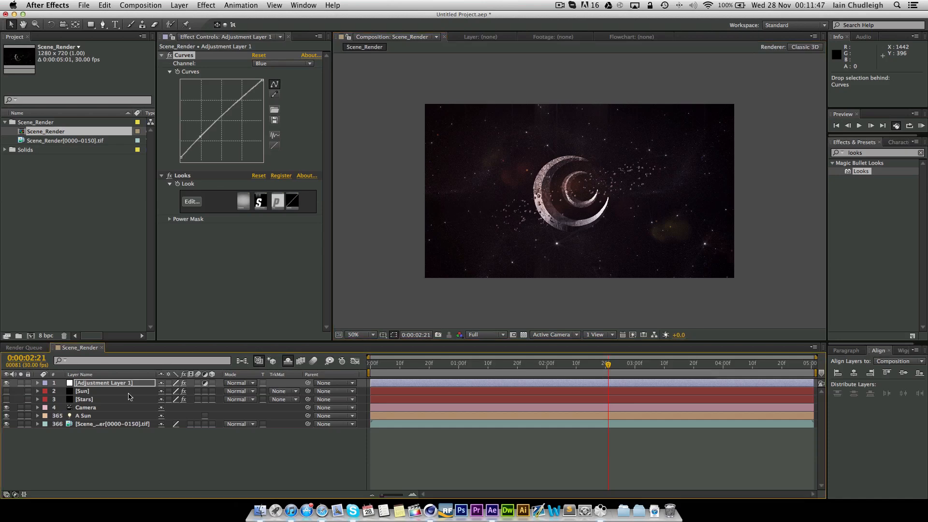
Add the Magic Bullet Letterboxer effect after Looks on the adjustment layer and set its aspect ratio to 2.1.
click(871, 154)
text(letter)
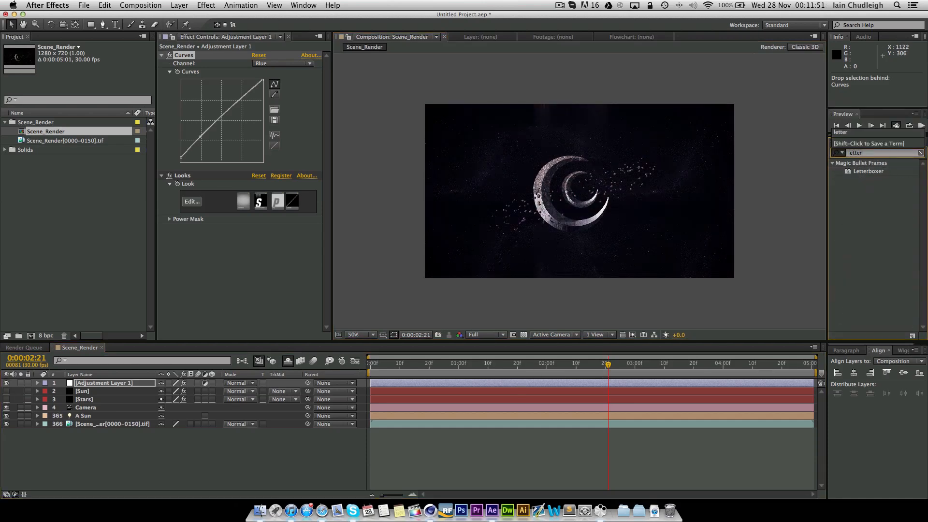
drag(868, 172, 313, 285)
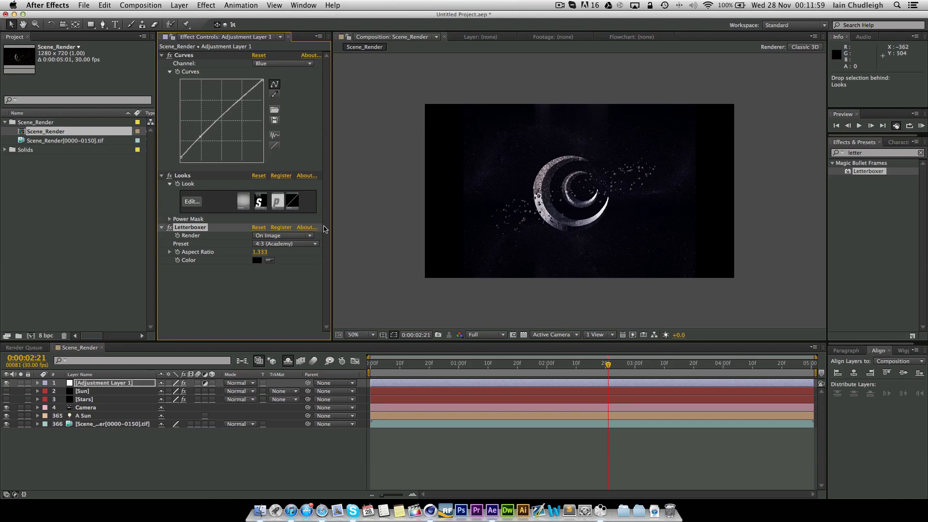
click(260, 252)
text(2)
key(Return)
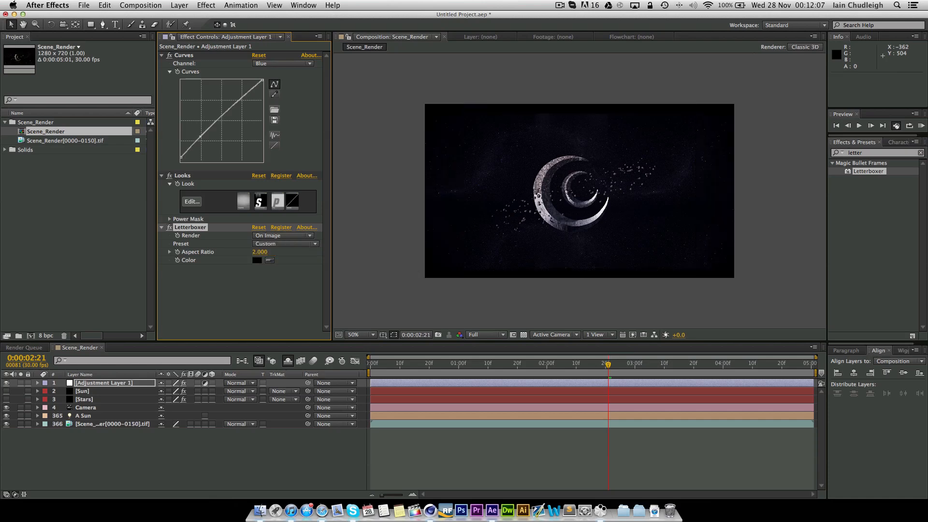
click(259, 252)
text(2.1)
key(Return)
Create a black solid at the composition's 1280 x 720 size and give it a full-frame rectangular mask.
right_click(127, 458)
mouse_move(159, 399)
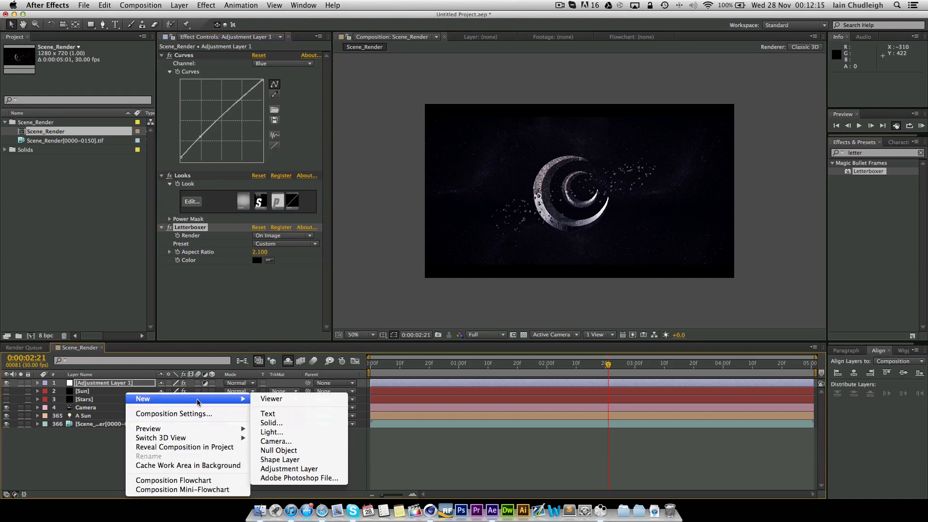
click(268, 424)
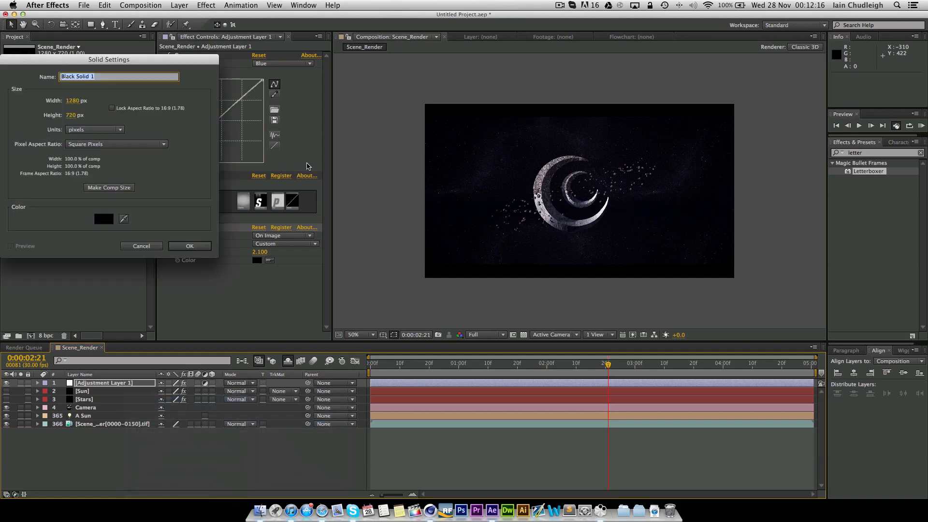
click(199, 247)
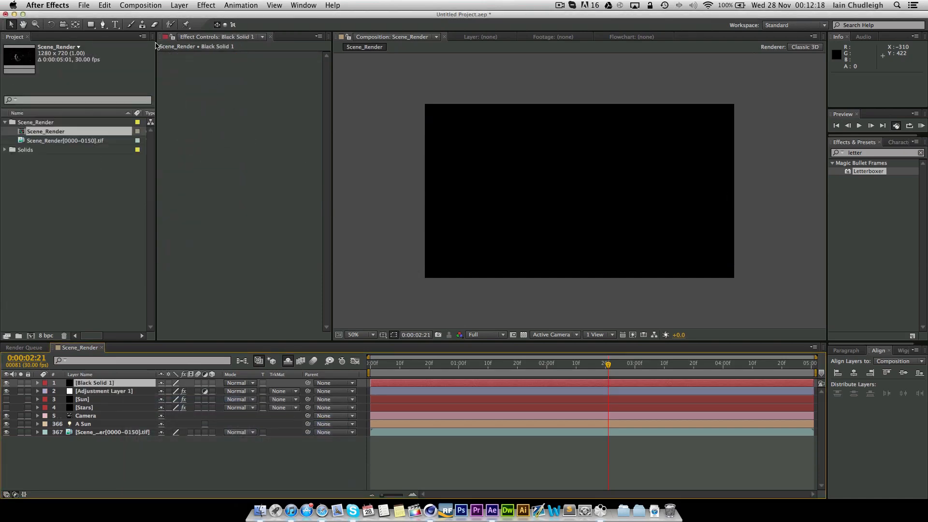
click(90, 24)
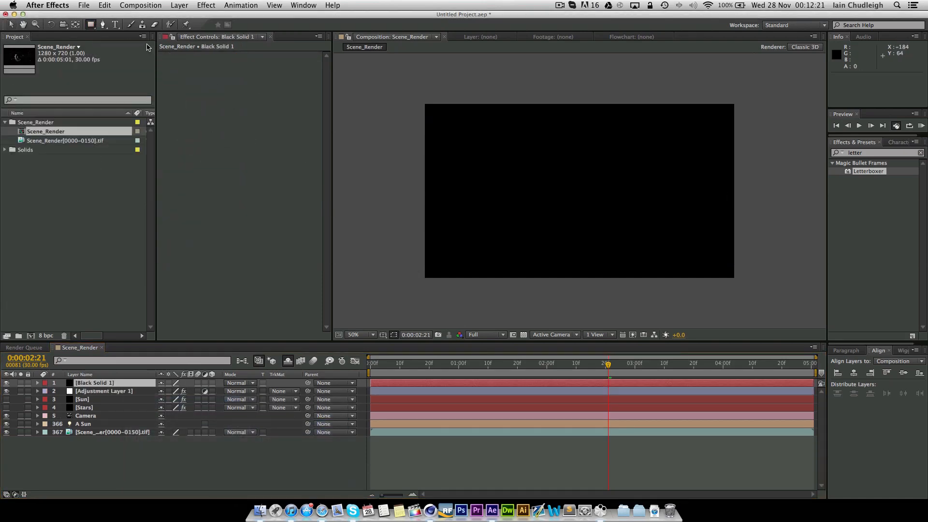
double_click(91, 24)
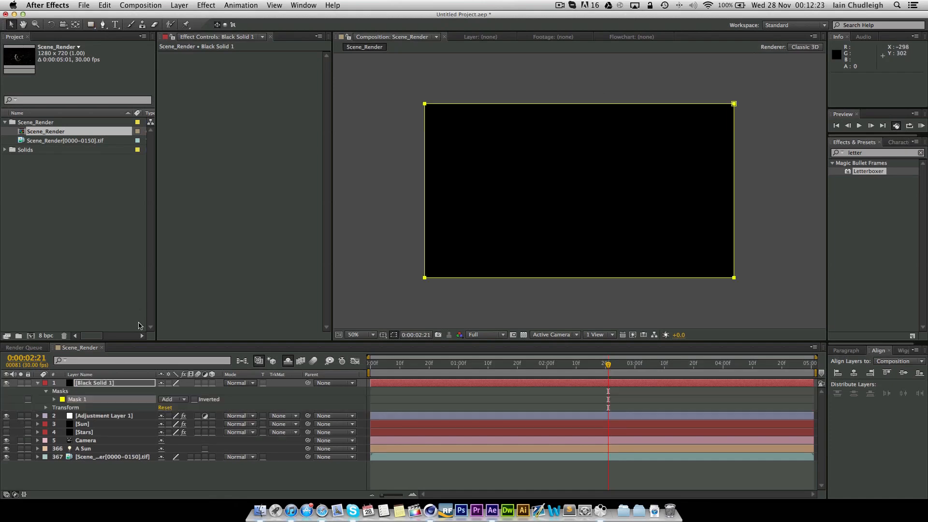
Move the mask's top and bottom edges inward and set its mode to Subtract to form letterbox bars.
drag(571, 109, 568, 117)
key(super+z)
drag(393, 91, 817, 118)
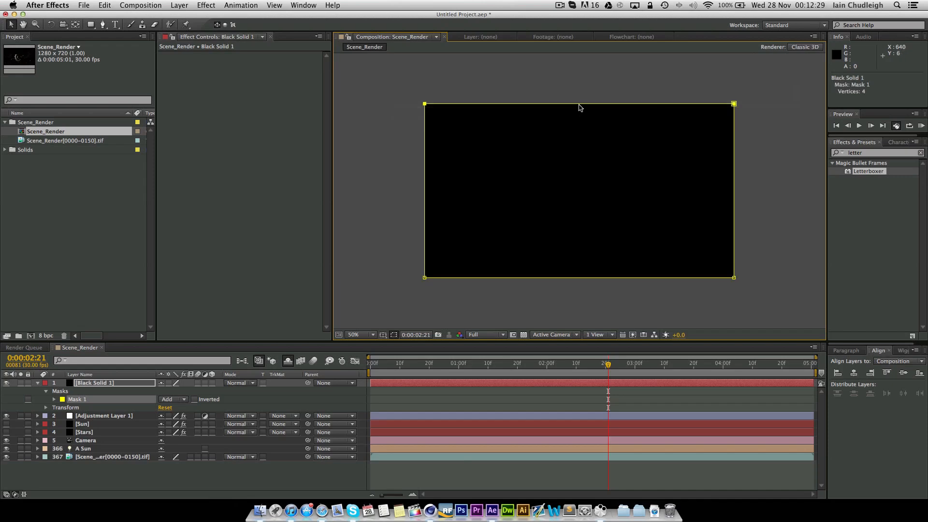
mouse_move(579, 105)
mouse_down()
mouse_move(577, 130)
mouse_move(576, 119)
mouse_up()
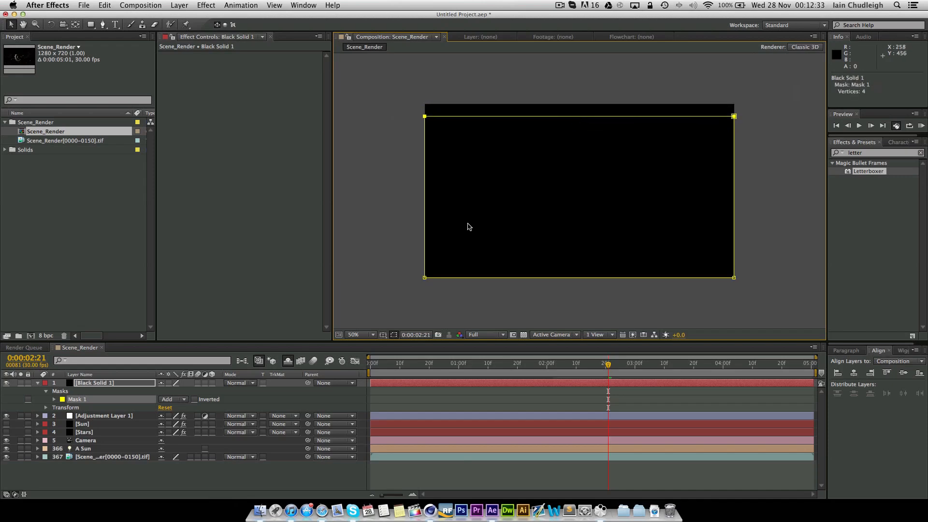
drag(393, 267, 833, 290)
drag(636, 279, 634, 266)
click(170, 399)
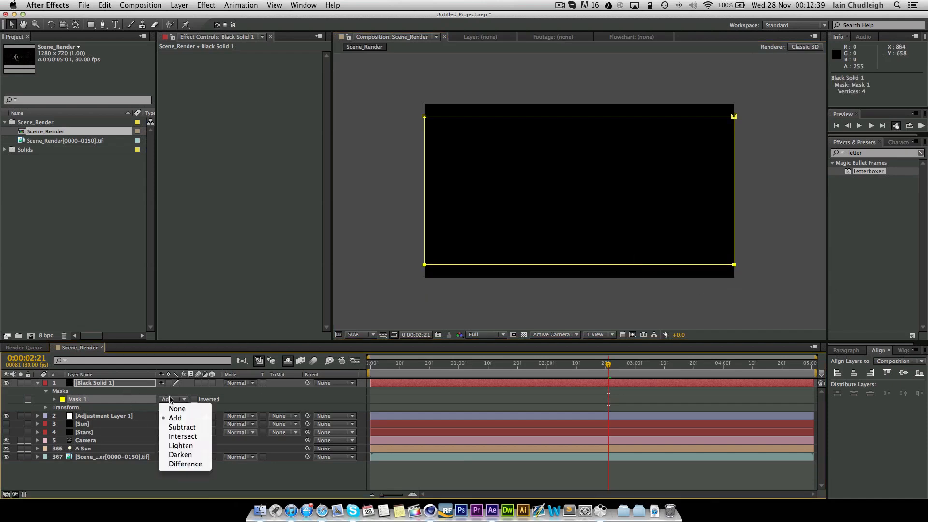
click(191, 428)
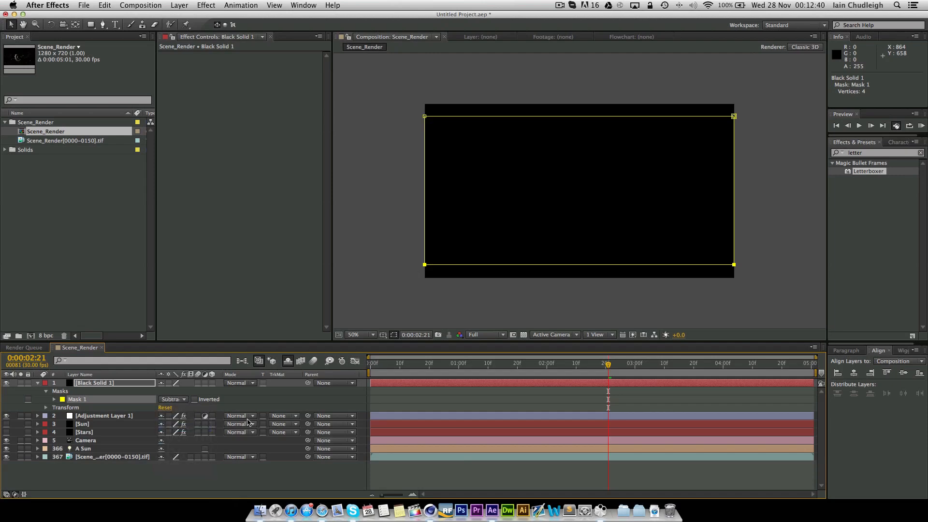
click(365, 256)
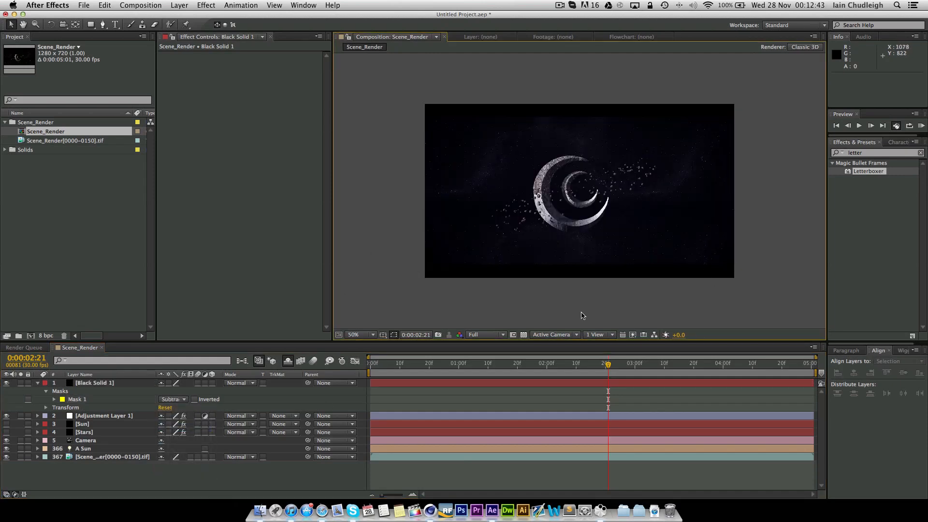
Delete the masked black solid layer.
click(90, 384)
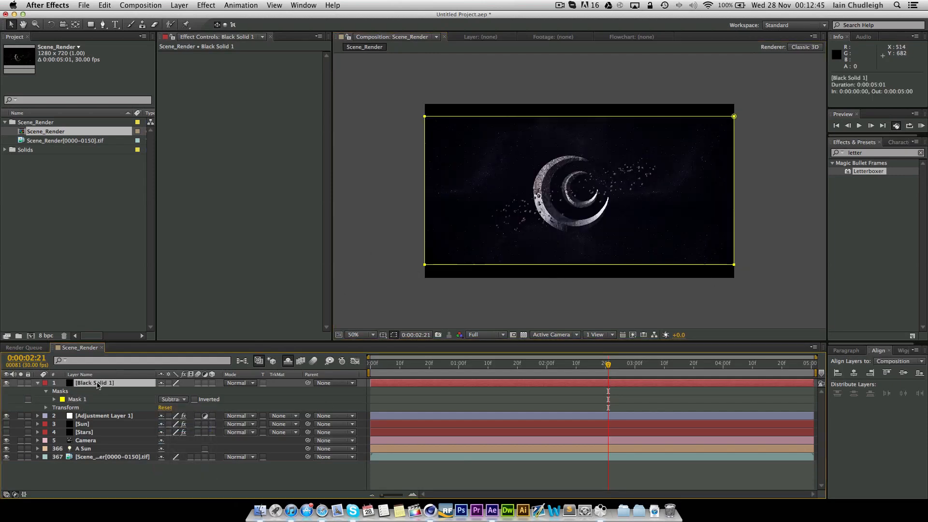
key(Delete)
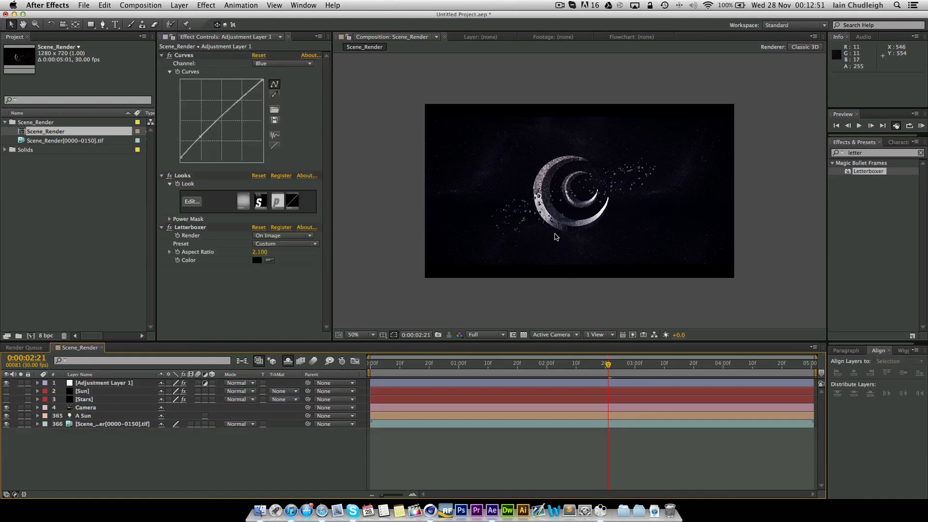
Find the Add Grain effect and place it between Looks and Letterboxer on the adjustment layer.
scroll(545, 227, up, 2)
scroll(545, 227, down, 2)
scroll(545, 226, up, 1)
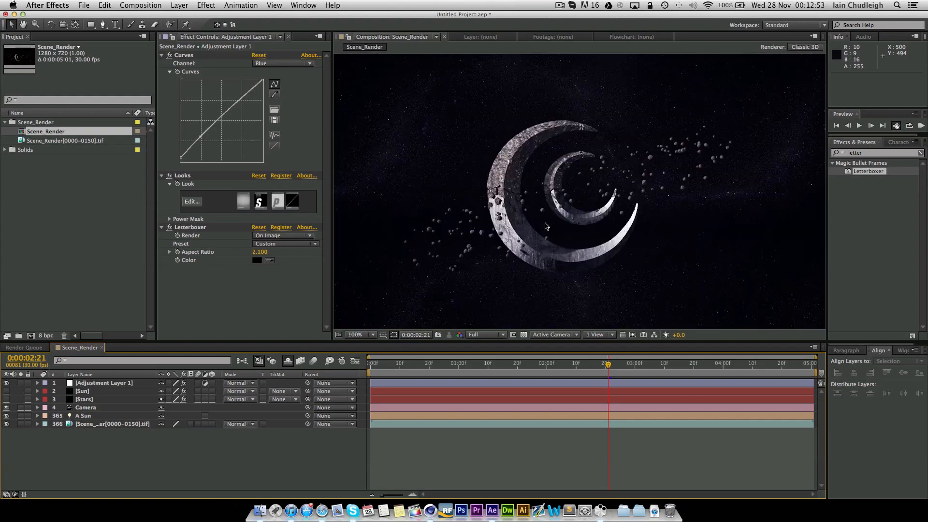
click(873, 153)
text(grain)
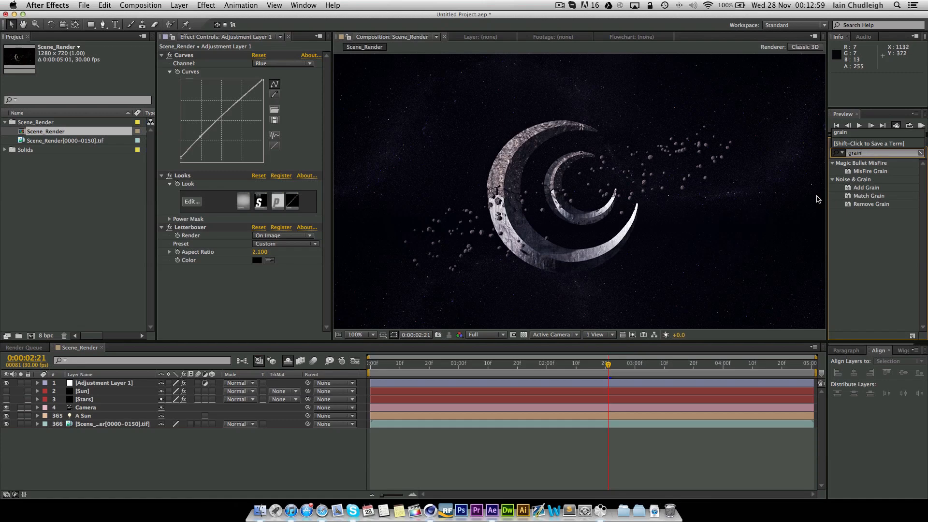
scroll(717, 209, down, 1)
scroll(716, 206, up, 1)
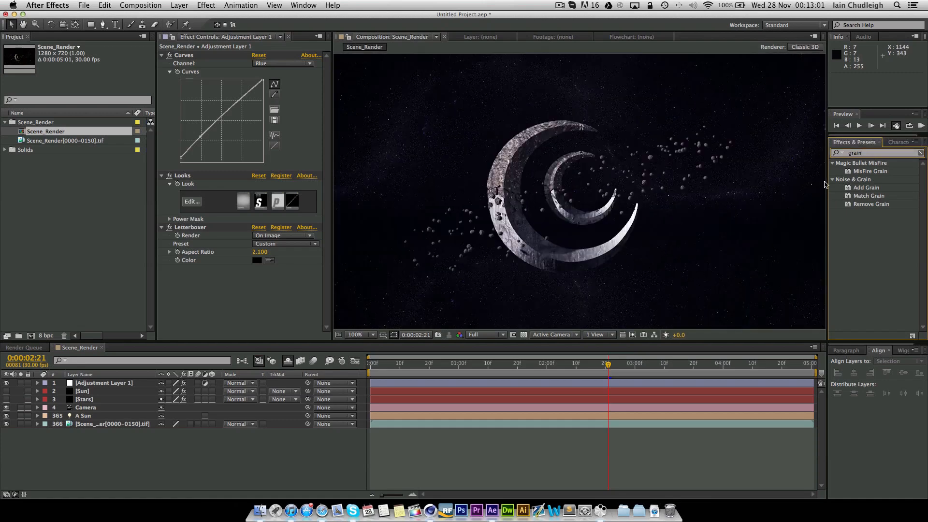
drag(865, 190, 211, 222)
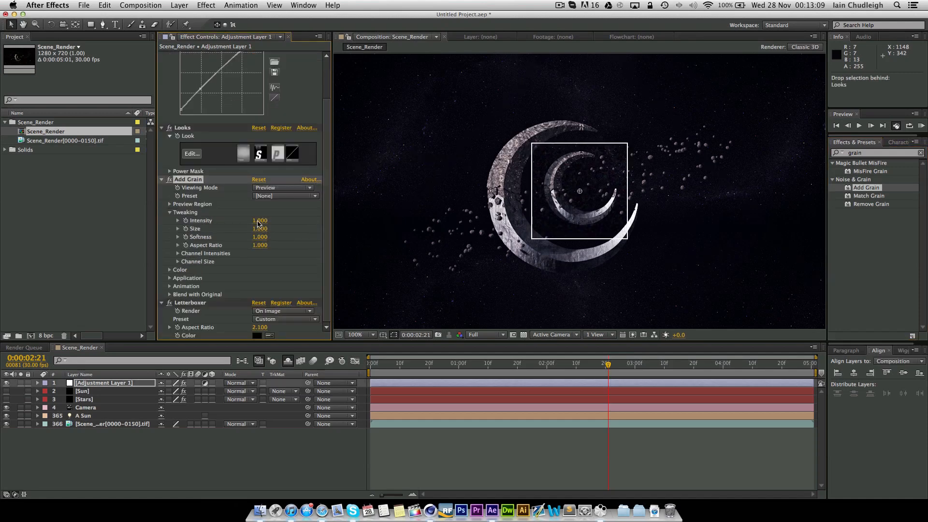
Set the Add Grain intensity to 0.3.
click(259, 222)
text(.3)
key(Return)
Make the added grain monochromatic and switch the Add Grain viewing mode to Final Output.
click(170, 272)
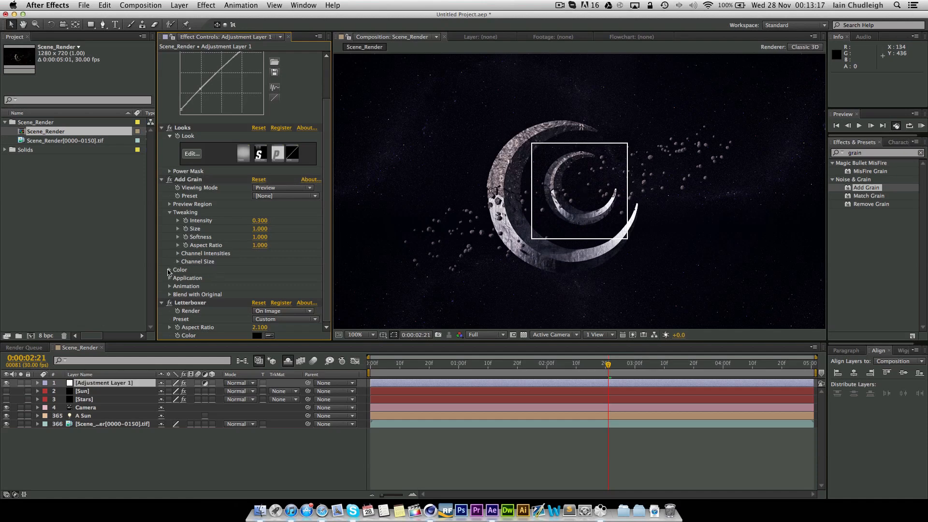
click(170, 269)
click(256, 278)
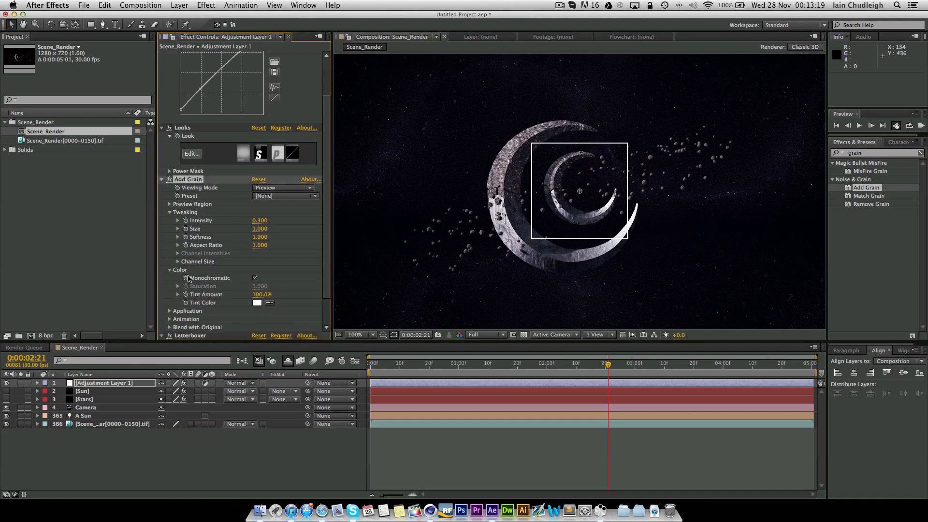
click(169, 270)
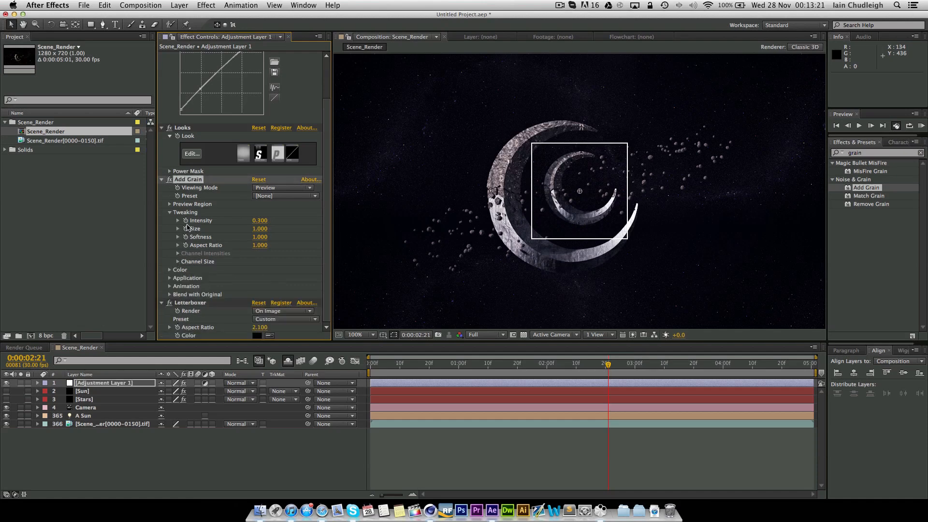
click(265, 189)
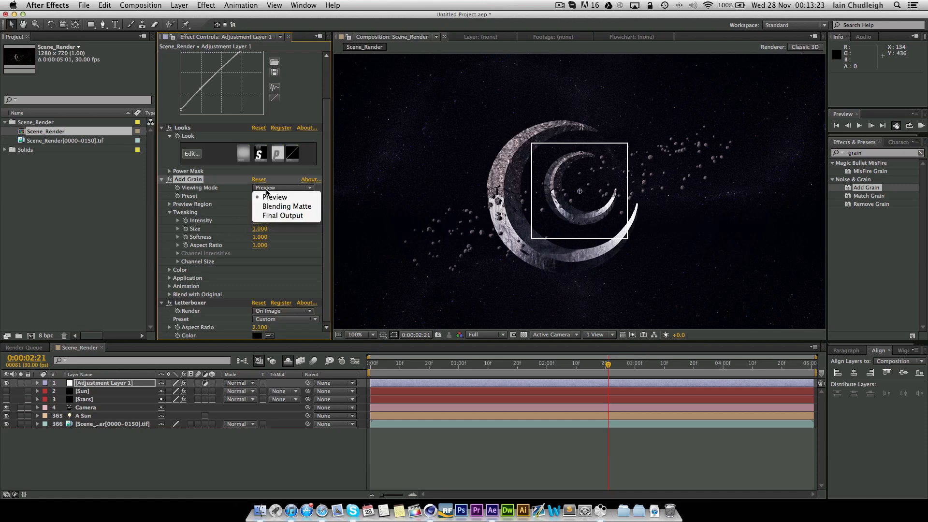
click(269, 216)
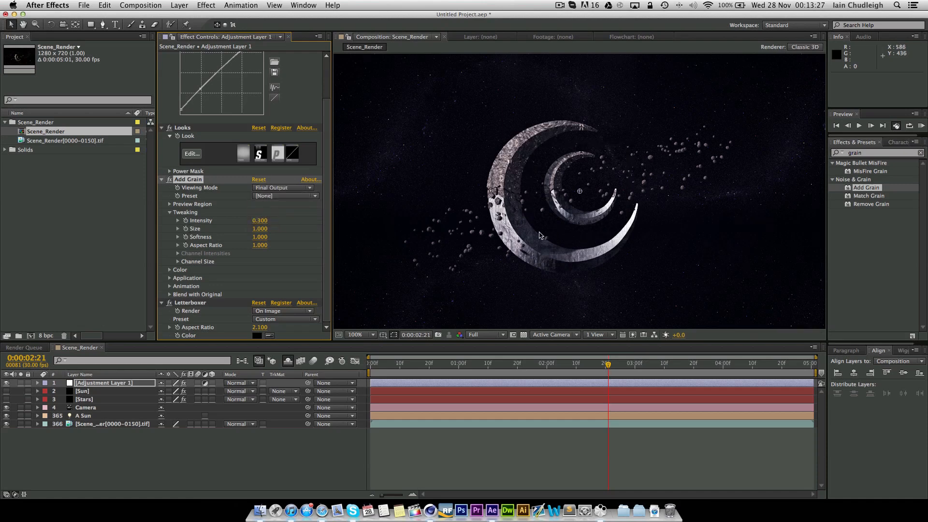
Set the project's color depth to 32 bits per channel (float).
click(51, 339)
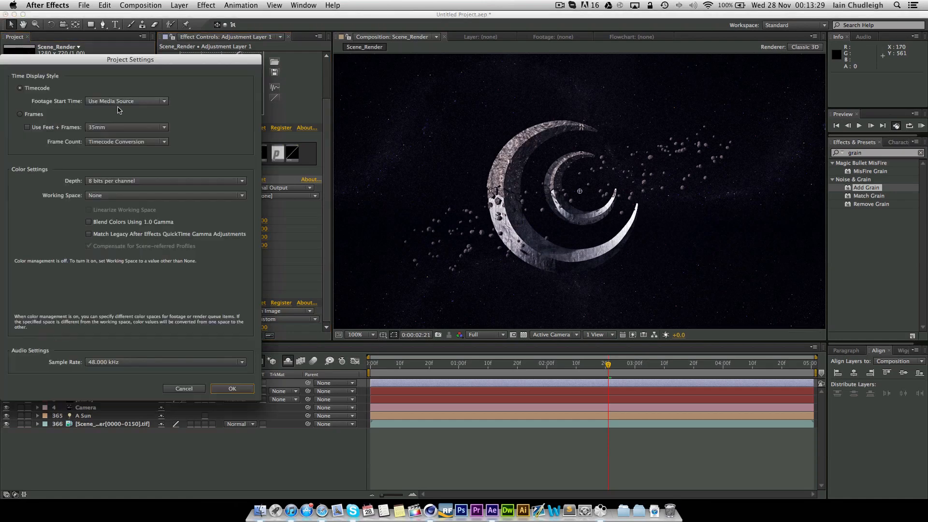
click(117, 182)
click(117, 208)
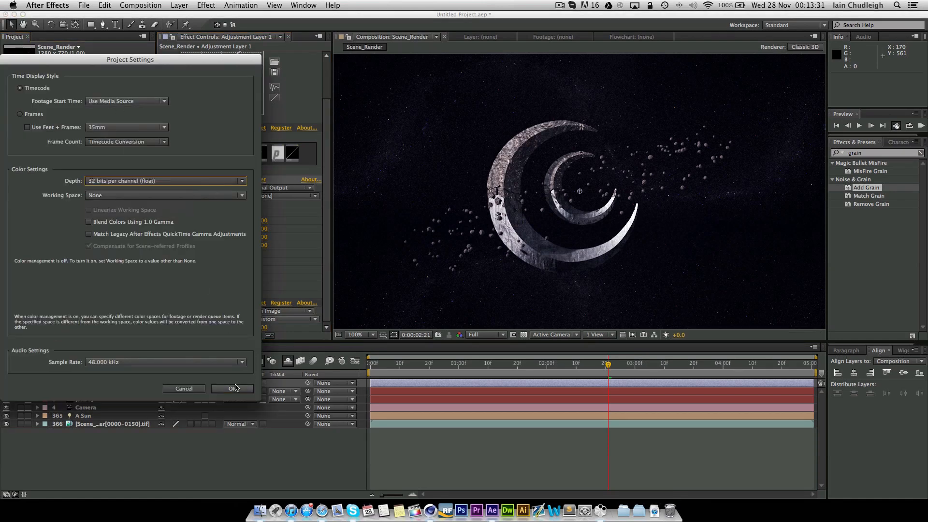
click(236, 388)
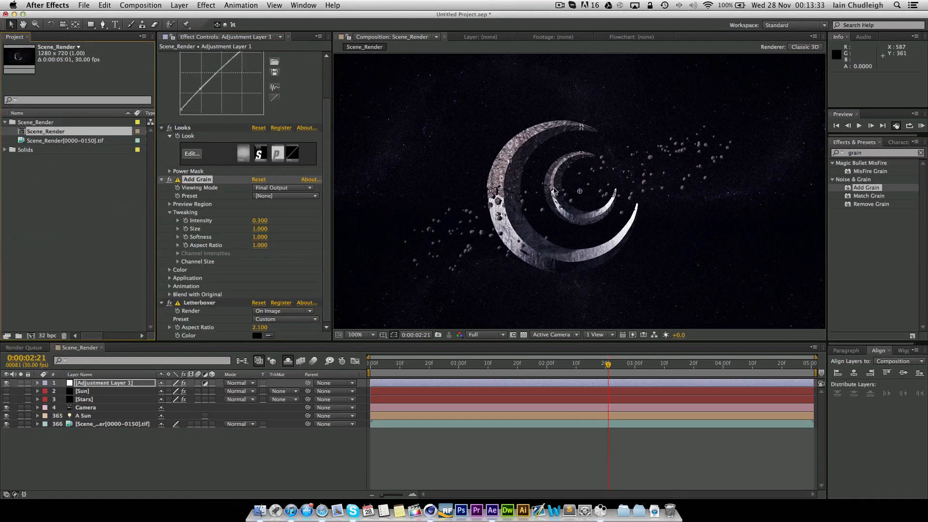
Examine the grained render up close, and read the warning attached to the Add Grain effect.
key(period)
key(period)
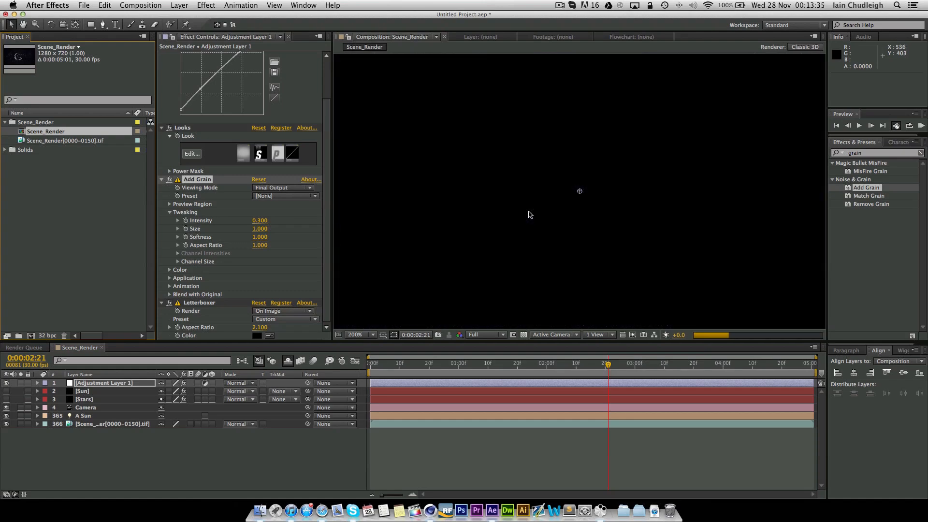
key(comma)
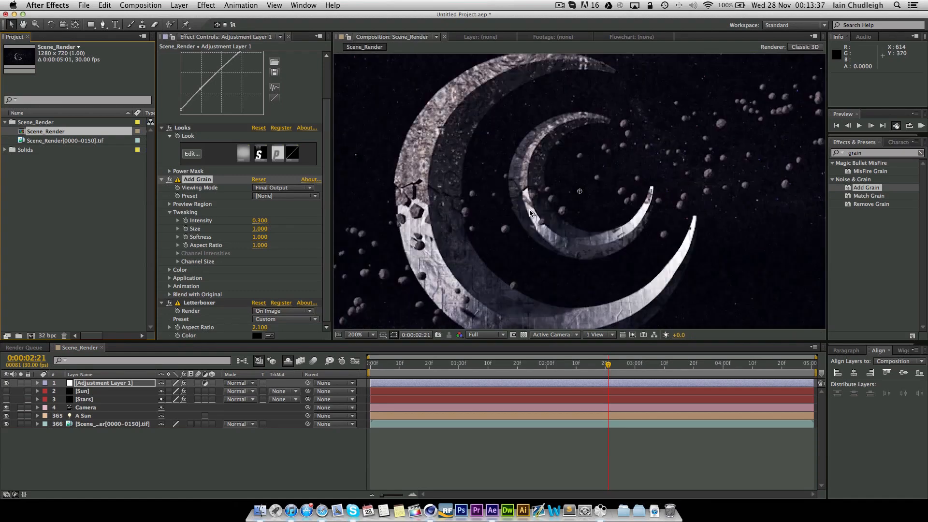
key(comma)
key(comma)
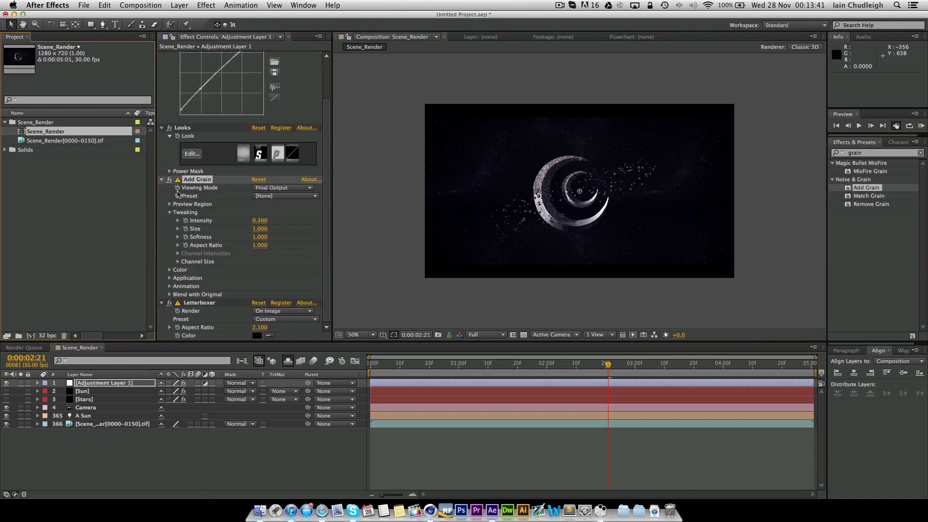
click(179, 181)
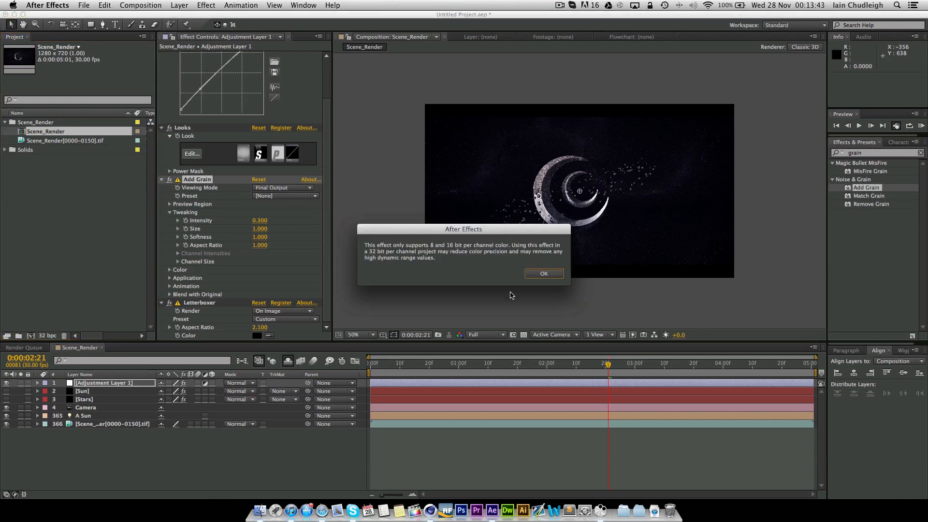
click(542, 272)
Set the project's color depth to 16 bits per channel.
click(58, 336)
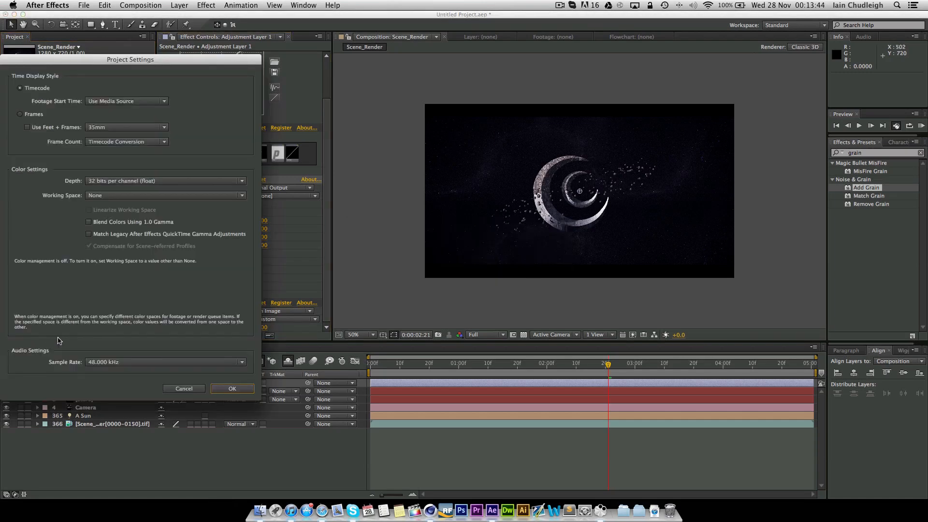
click(193, 181)
click(127, 199)
click(232, 388)
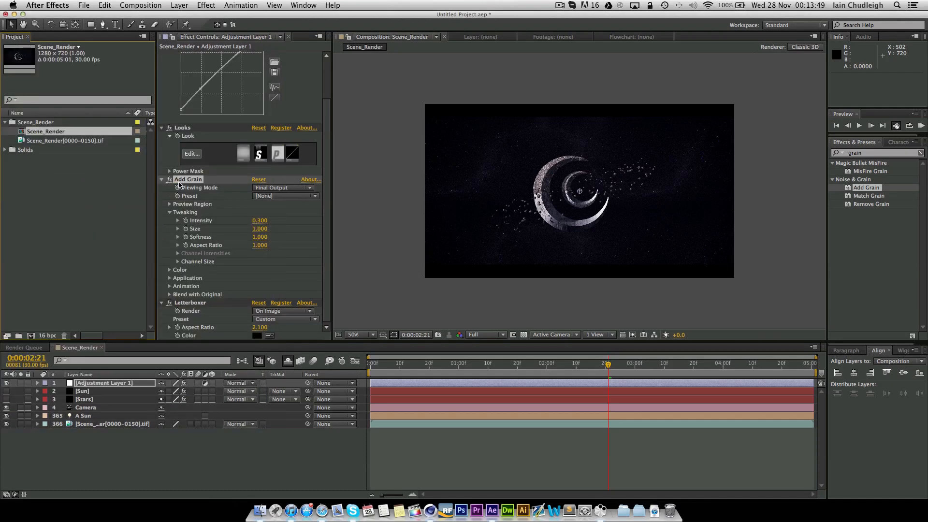
click(170, 181)
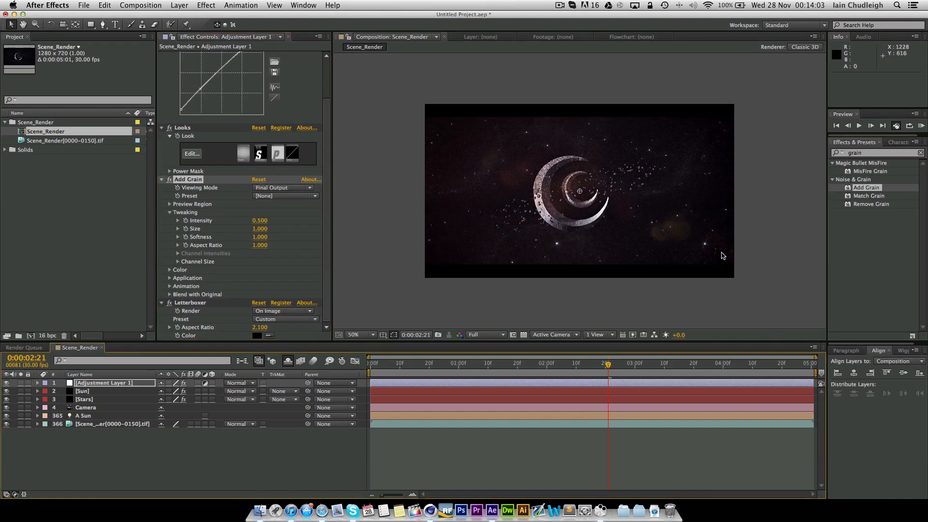
Check the composition at full size, and set the viewer magnification to Fit up to 100%.
key(.)
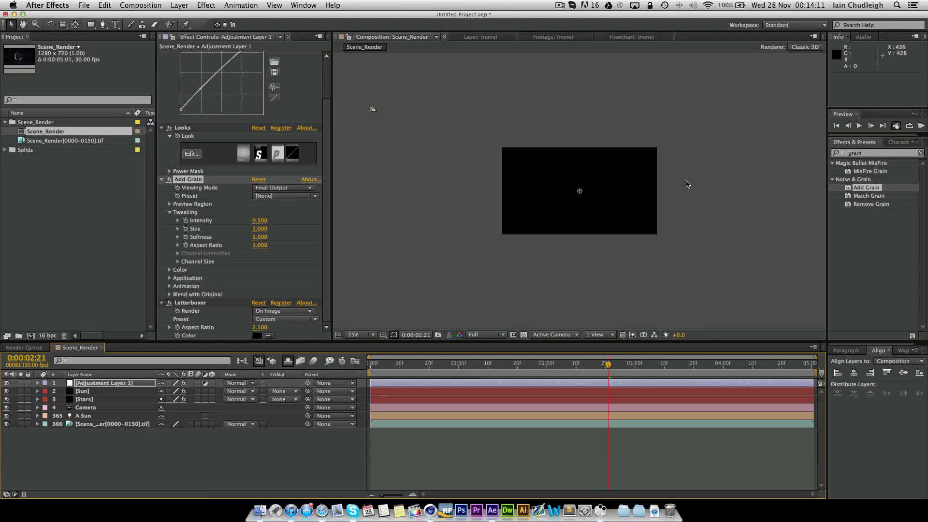
key(/)
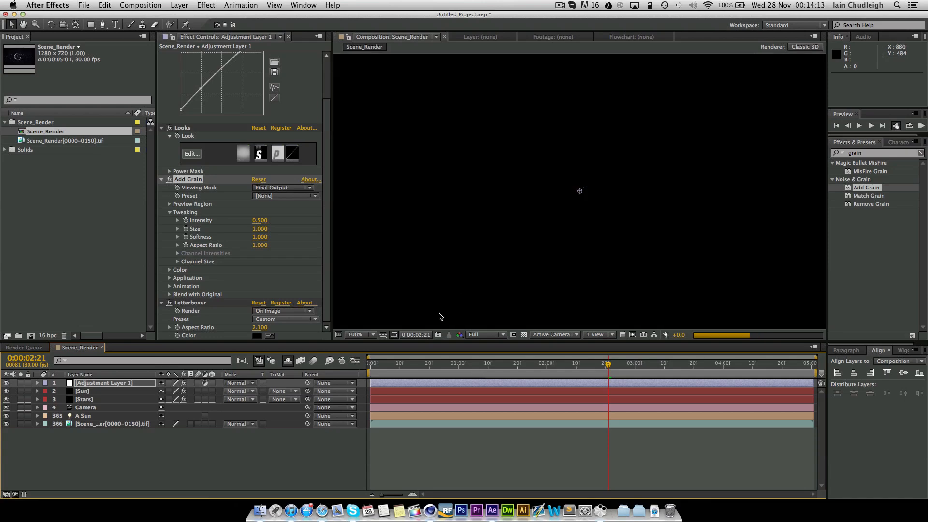
click(361, 334)
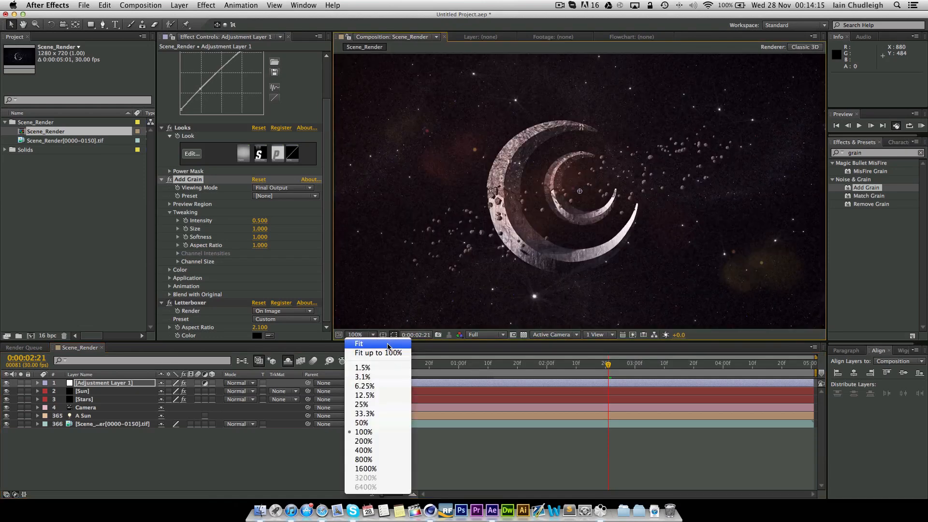
click(380, 353)
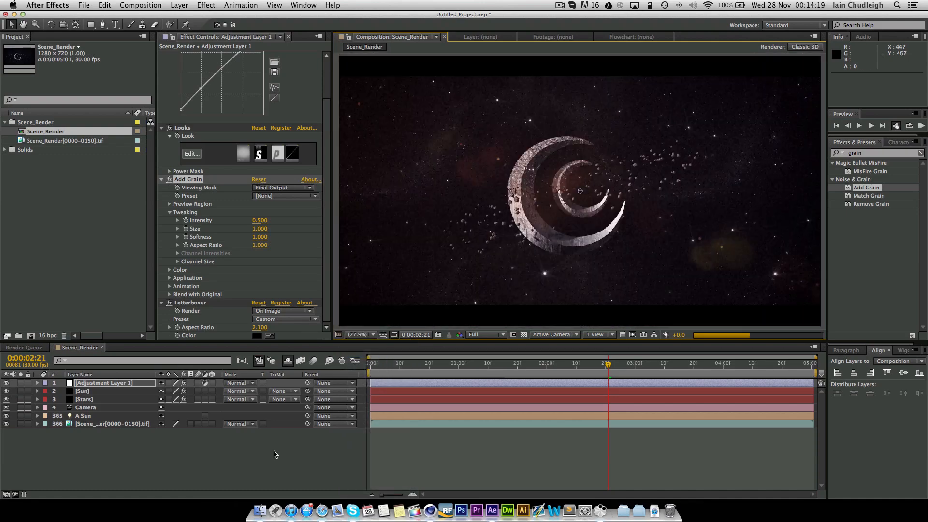
Compare the raw render with the composite by hiding and reshowing every layer above the Scene_Render footage.
click(228, 446)
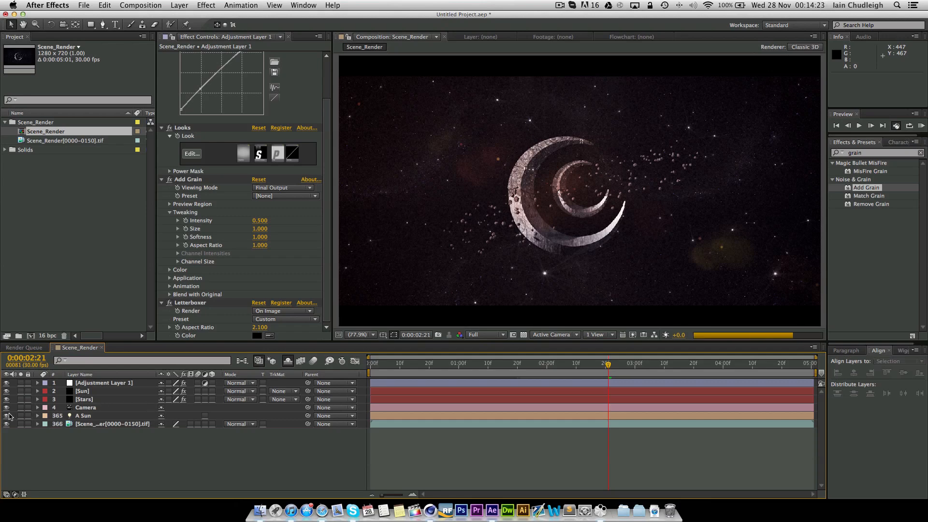
drag(7, 415, 8, 376)
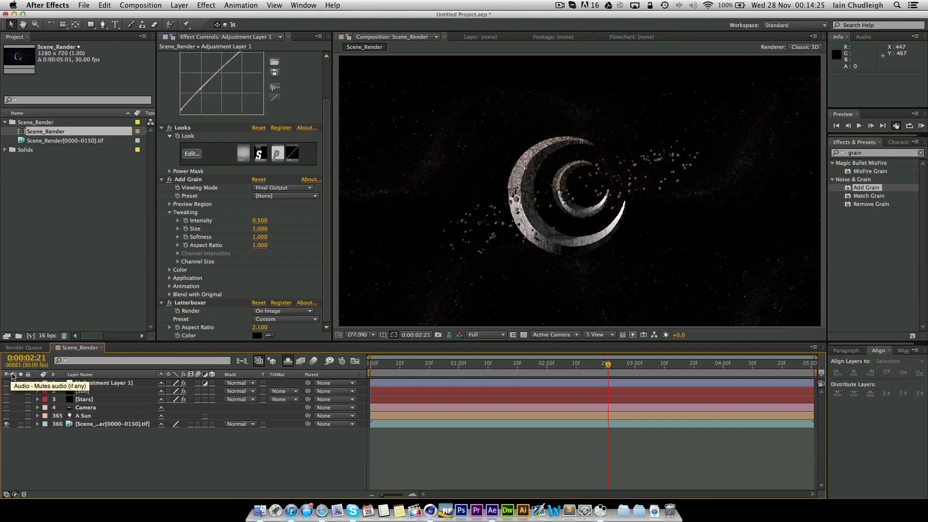
drag(6, 419, 8, 383)
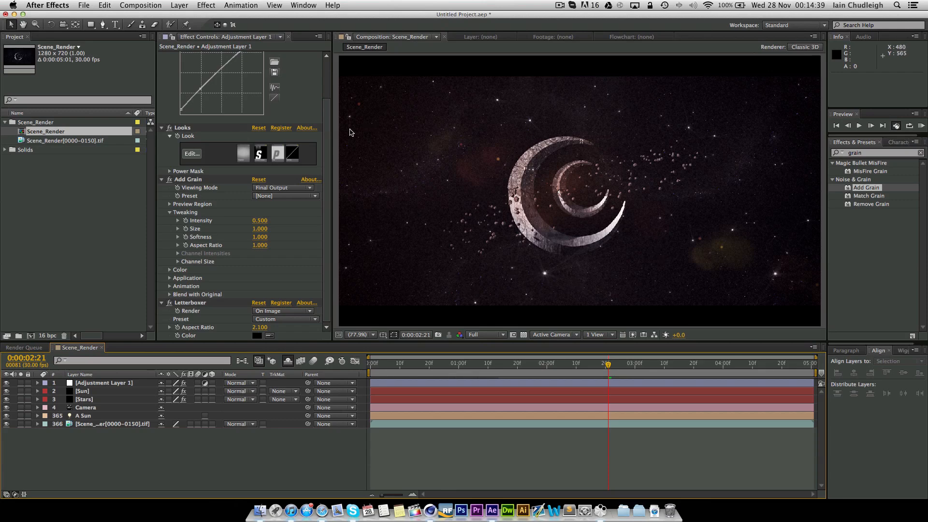
Collapse the Curves, Looks, Add Grain and Letterboxer settings of the adjustment layer.
scroll(328, 141, up, 3)
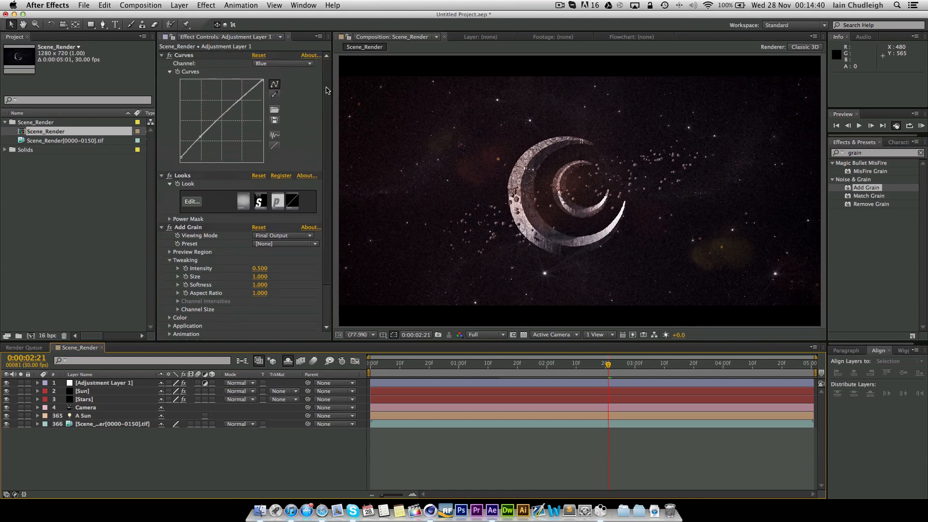
click(161, 55)
click(162, 63)
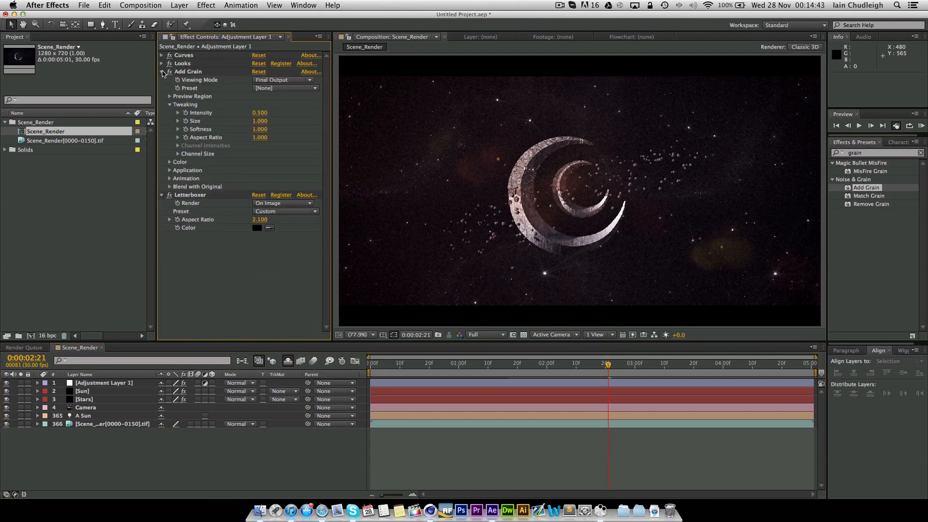
click(162, 71)
click(162, 80)
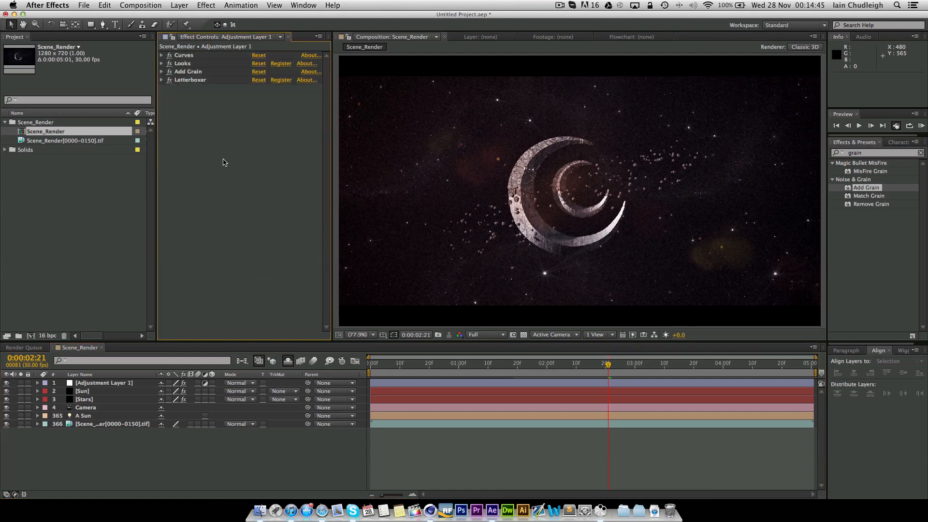
Search the effects for RSMB and point out the RSMB Pro plug-in.
click(859, 153)
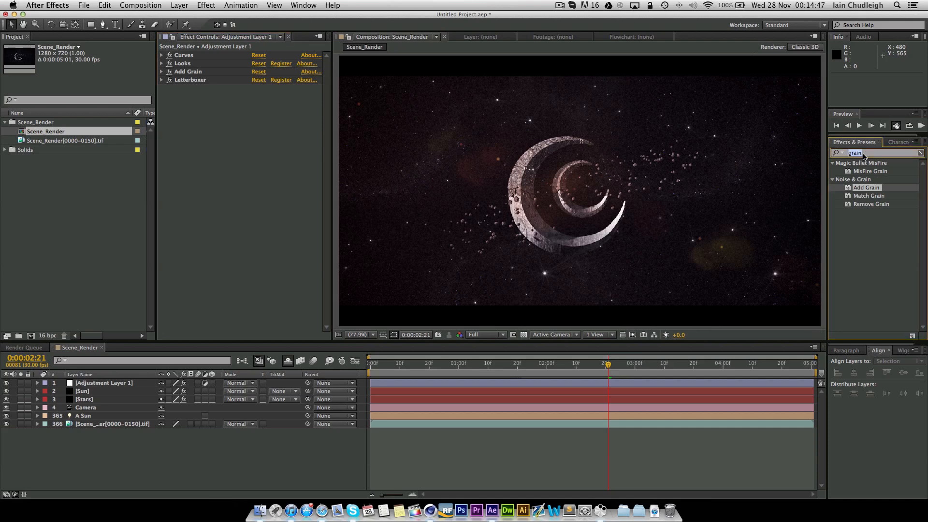
text(RSMB)
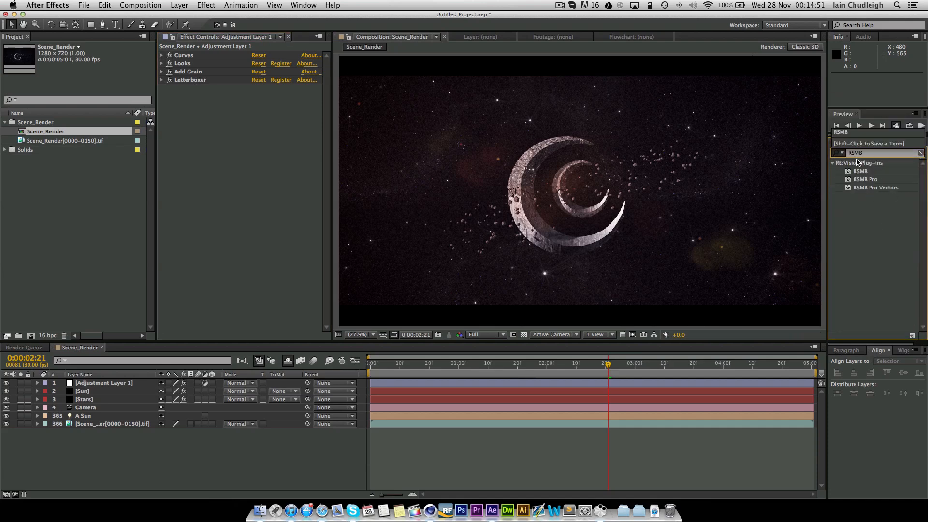
click(858, 180)
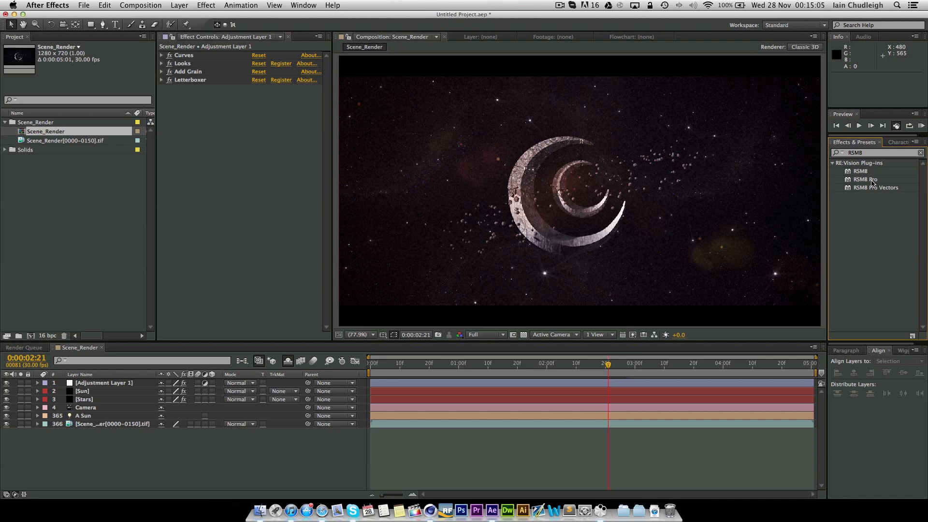
Find the Timewarp effect and apply it to Adjustment Layer 1 between Add Grain and Letterboxer.
click(863, 154)
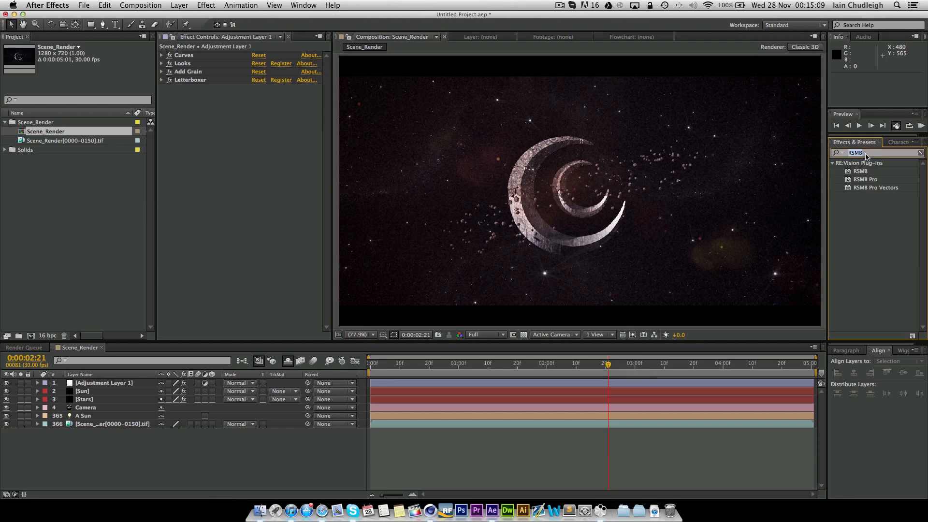
text(timewap)
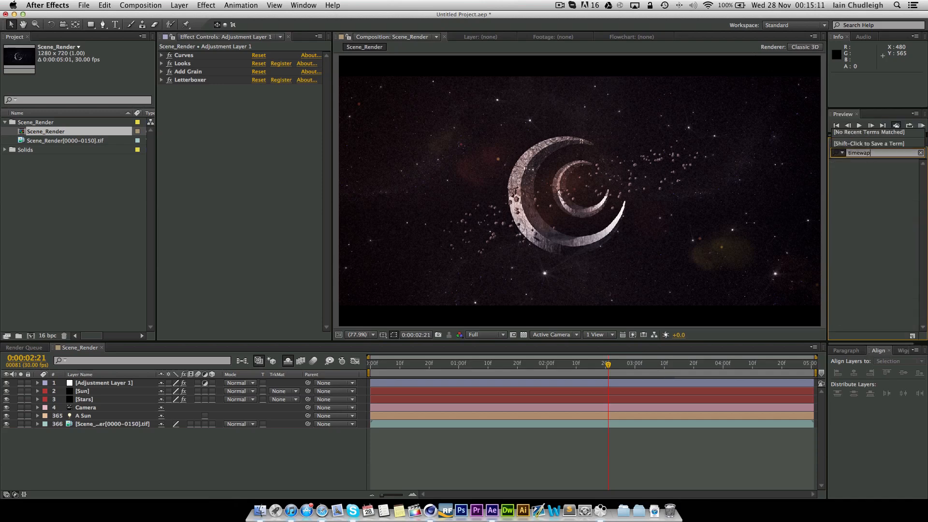
key(BackSpace)
key(BackSpace)
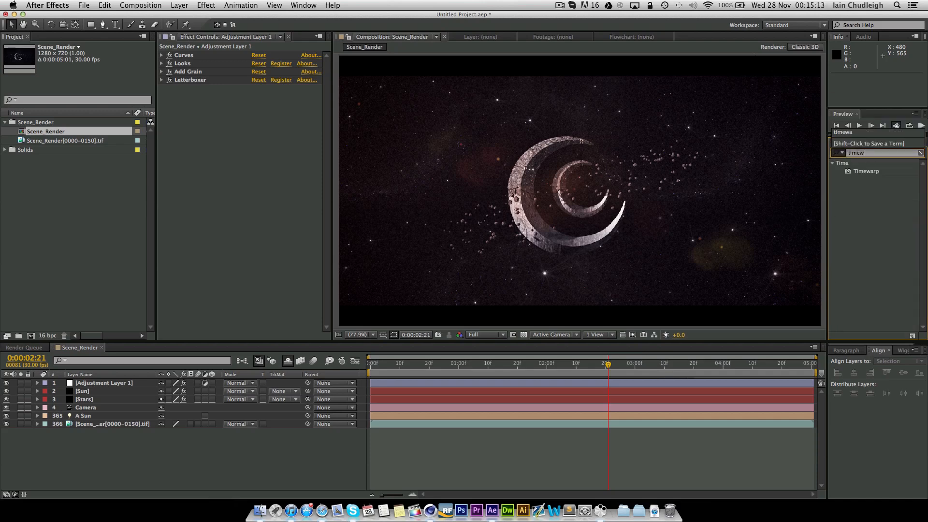
drag(866, 171, 240, 76)
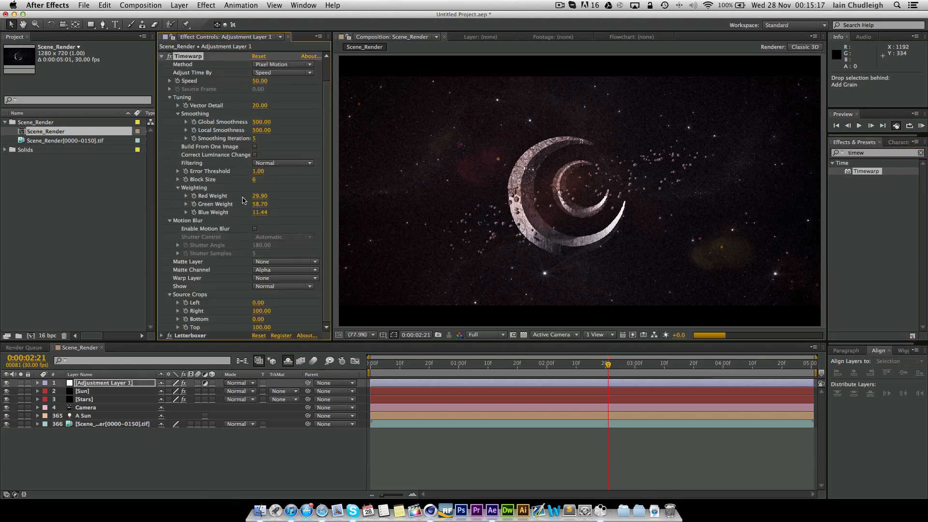
Set the Timewarp speed to 100 on the adjustment layer, and remove the effect from it.
click(253, 81)
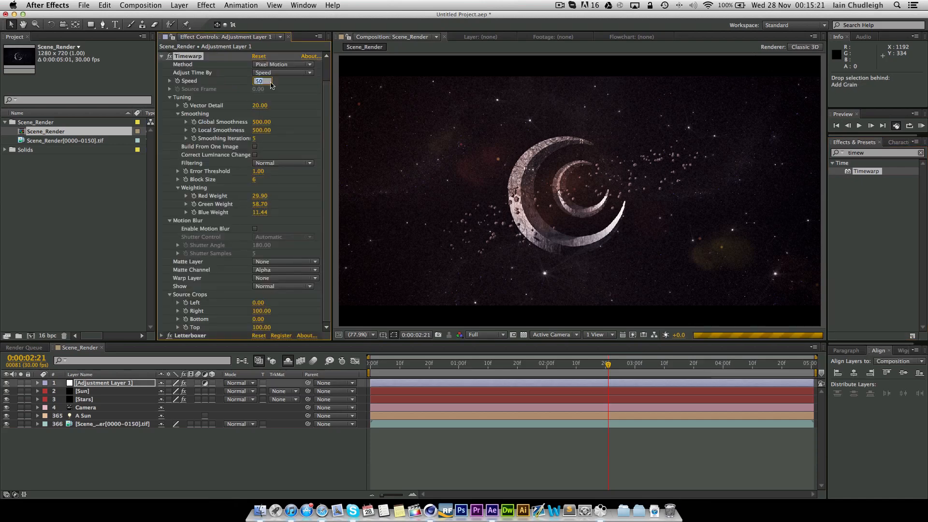
text(100)
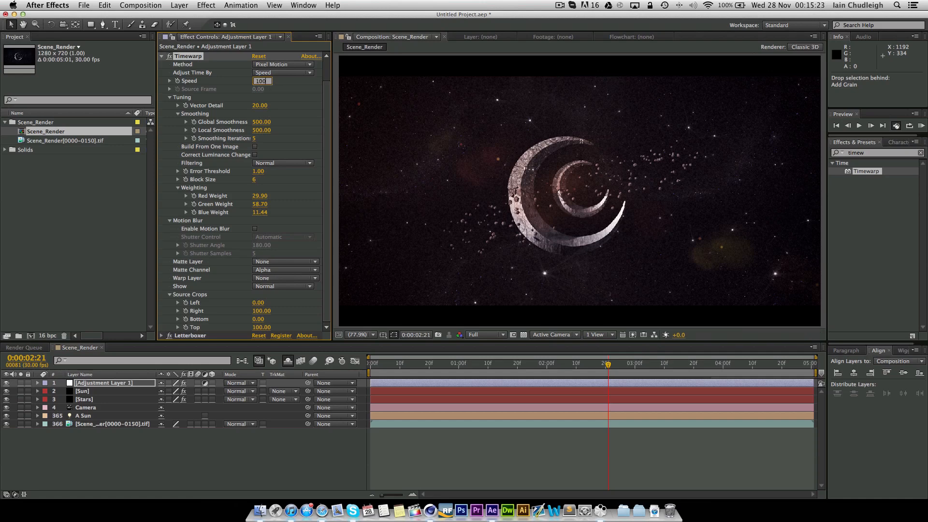
key(Return)
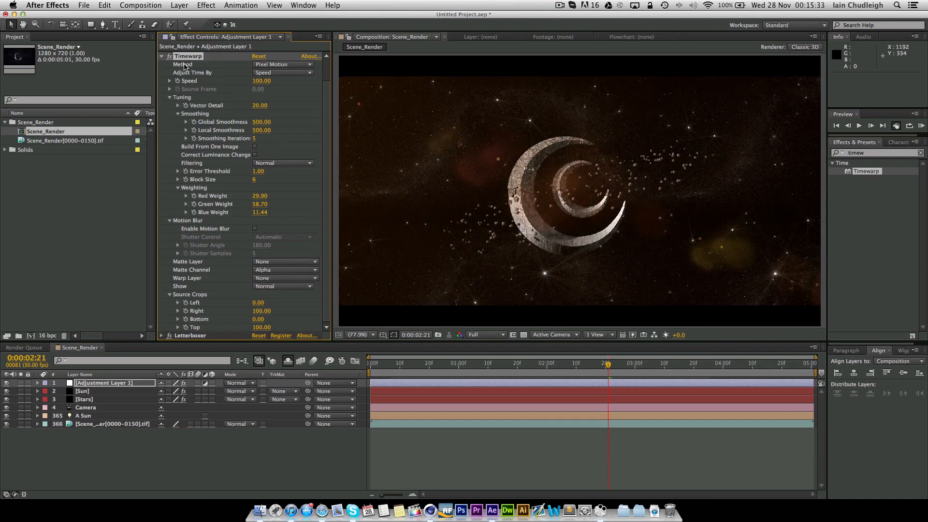
key(Delete)
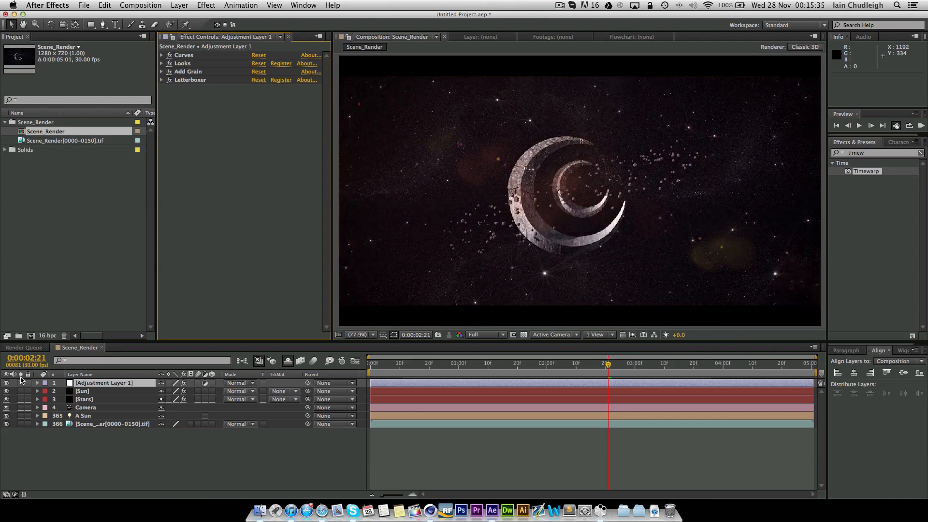
Hide all layers above the Scene_Render footage, and apply Timewarp to the footage layer with its speed set to 100.
drag(7, 416, 4, 372)
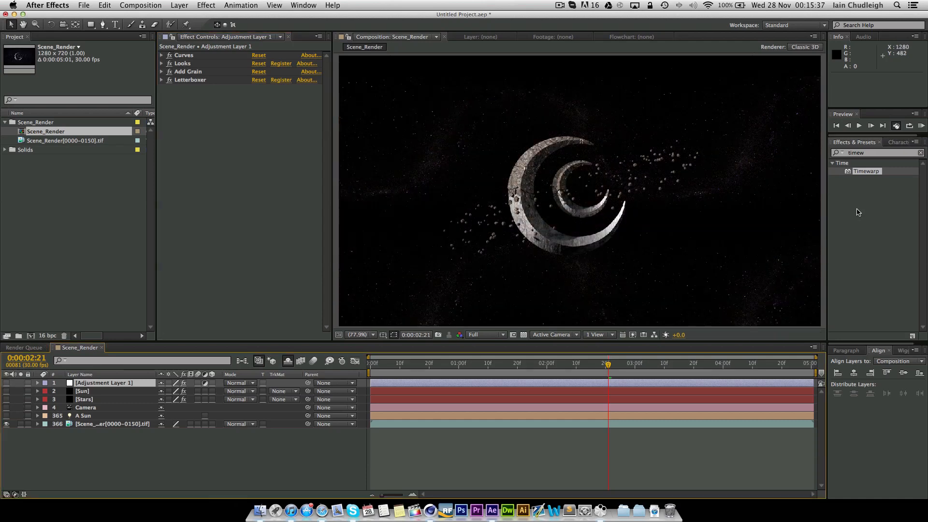
drag(869, 176, 451, 425)
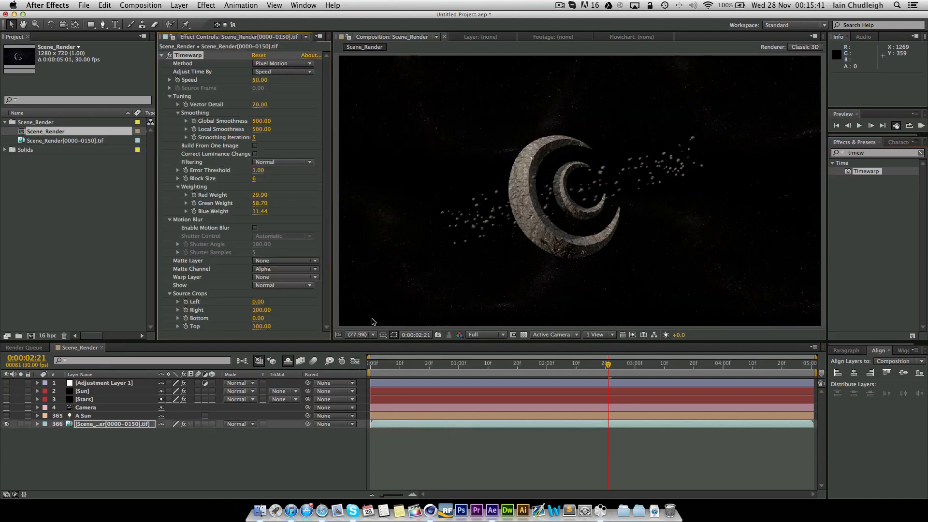
click(256, 80)
text(100)
key(Return)
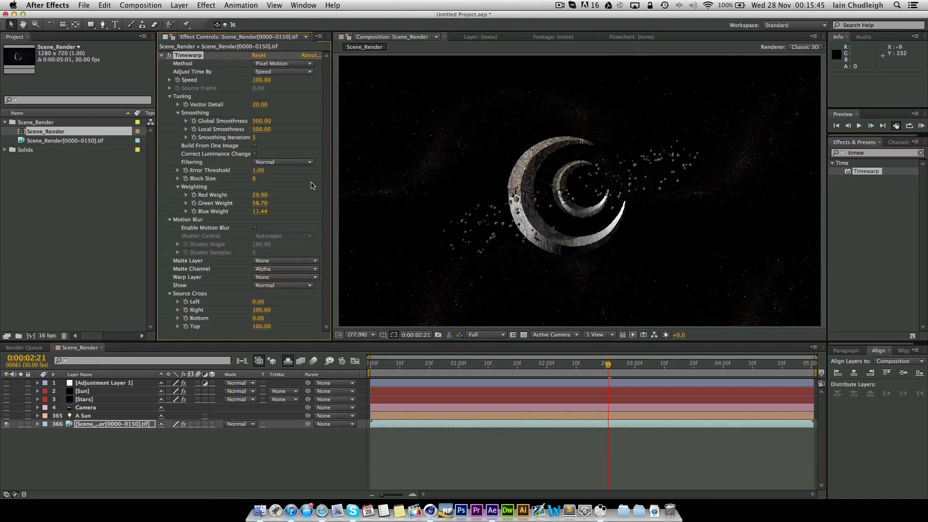
Enable Timewarp's motion blur with manual shutter control and a shutter angle of 300.
click(255, 228)
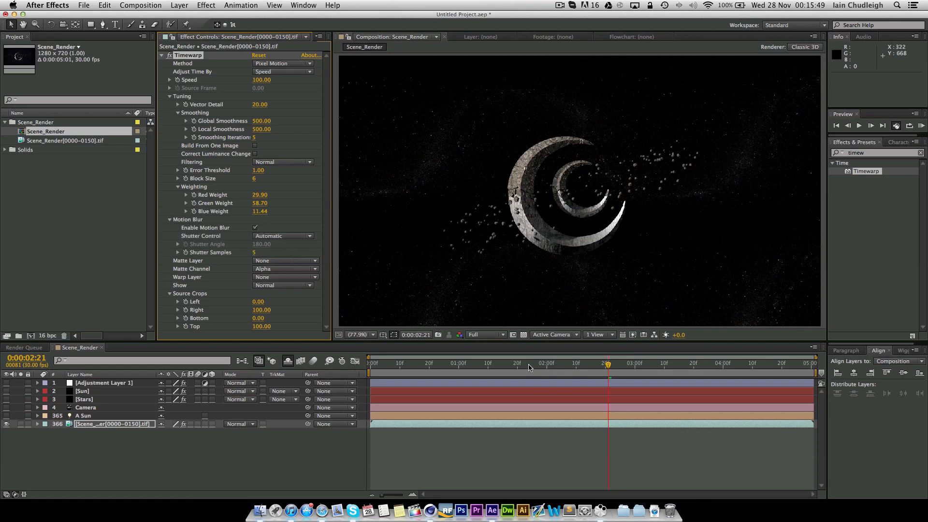
click(281, 236)
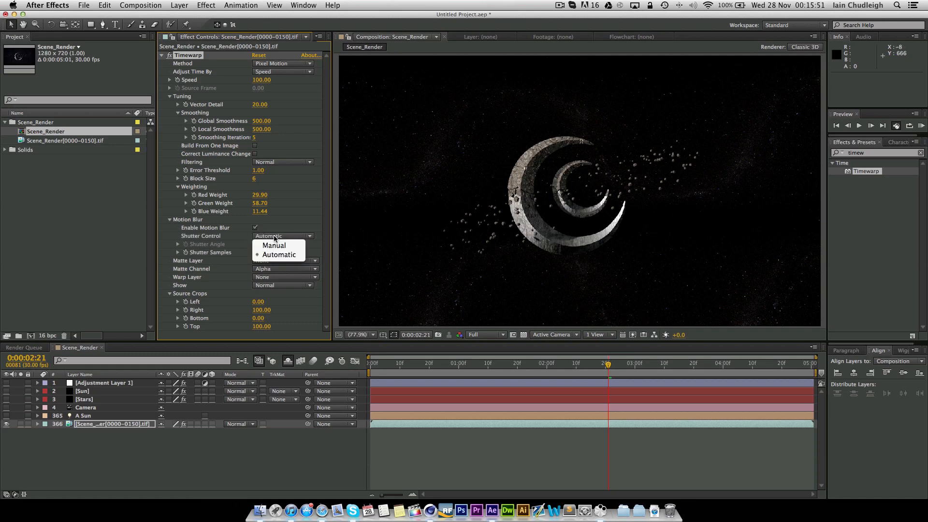
click(271, 243)
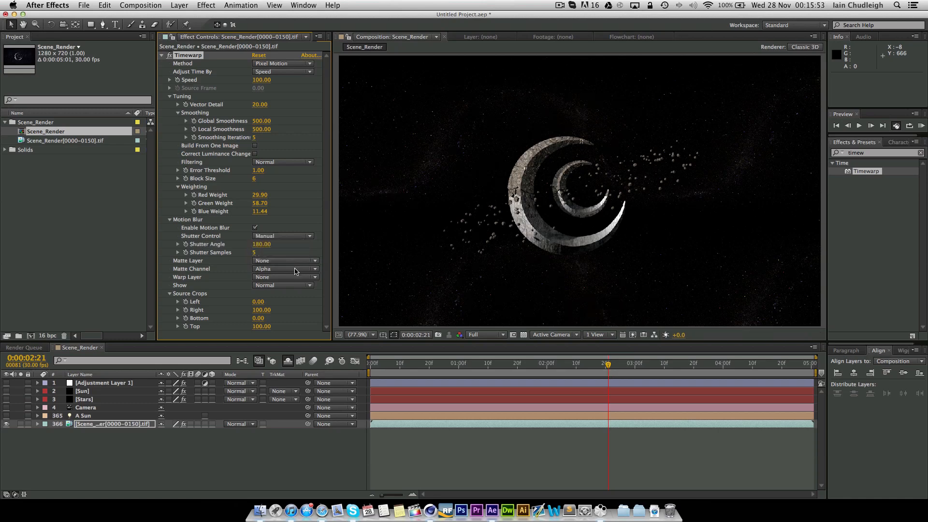
click(261, 245)
text(300)
key(Return)
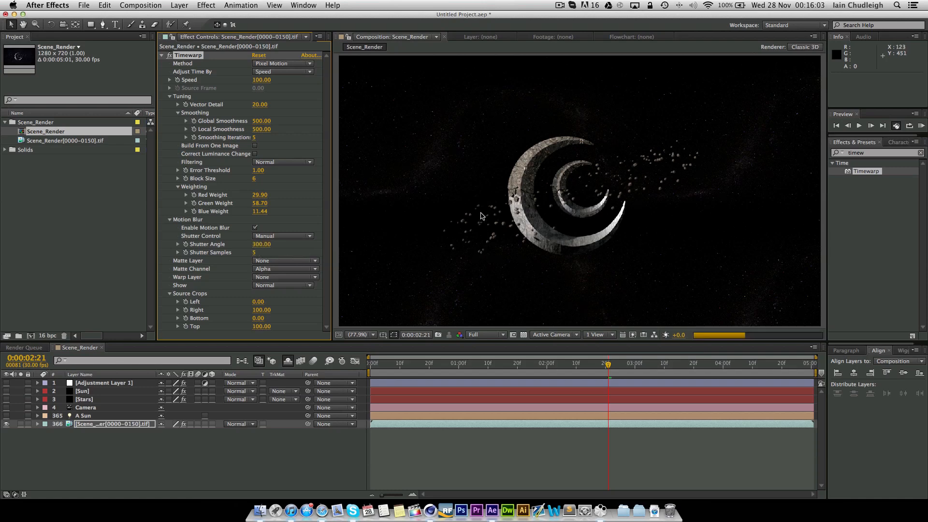
Inspect the motion-blurred asteroids up close, and remove Timewarp from the Scene_Render footage layer.
key(/)
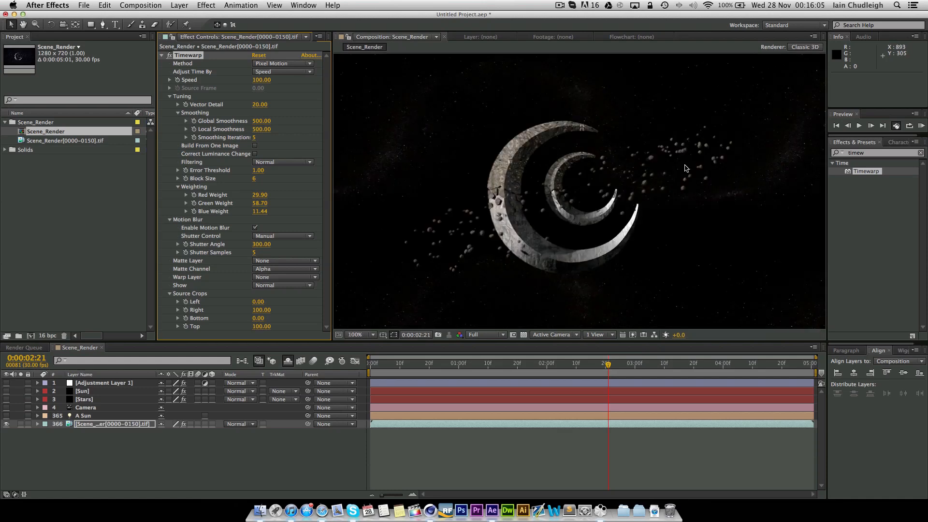
scroll(518, 211, down, 1)
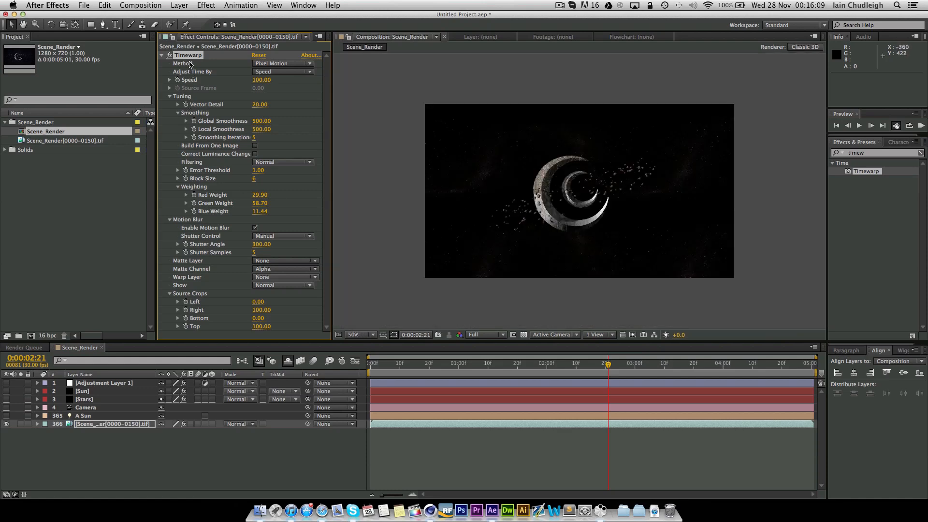
key(Delete)
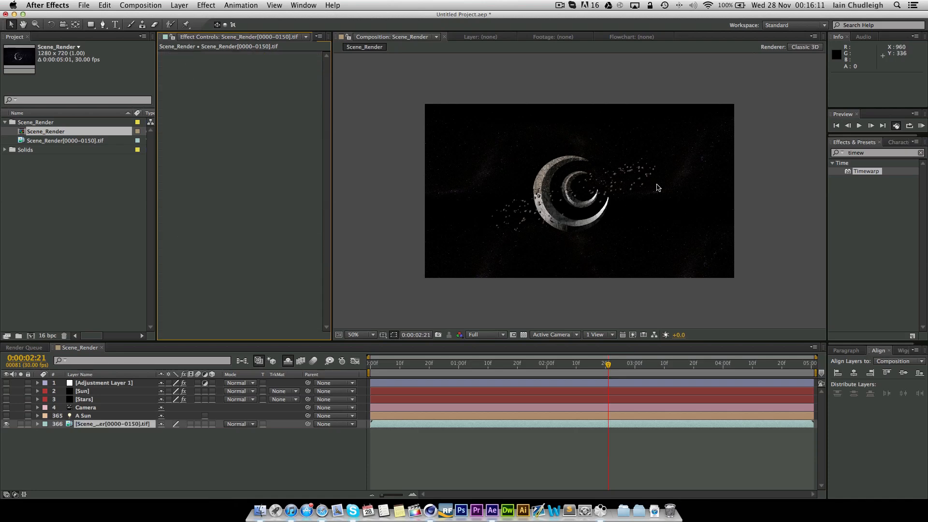
Apply RSMB Pro to Adjustment Layer 1, place it between Add Grain and Letterboxer, and make the layer visible.
click(881, 153)
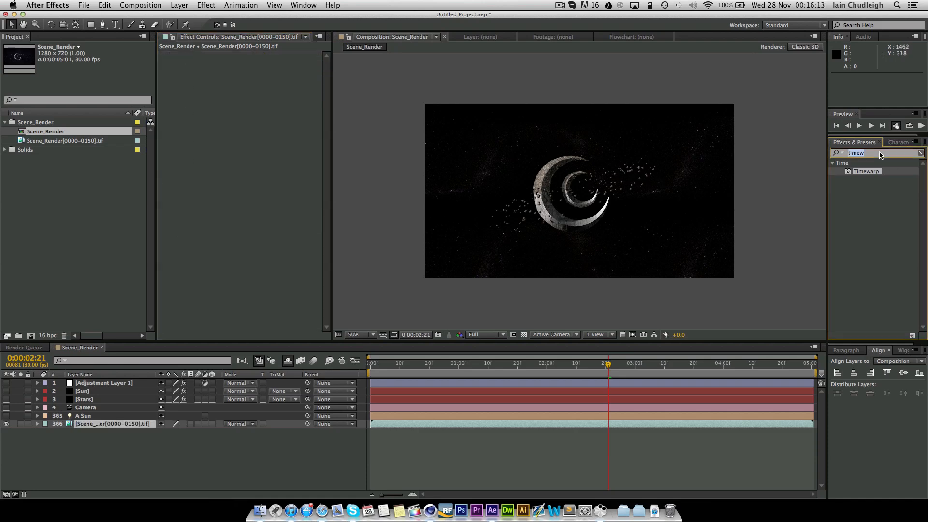
text(RSMB)
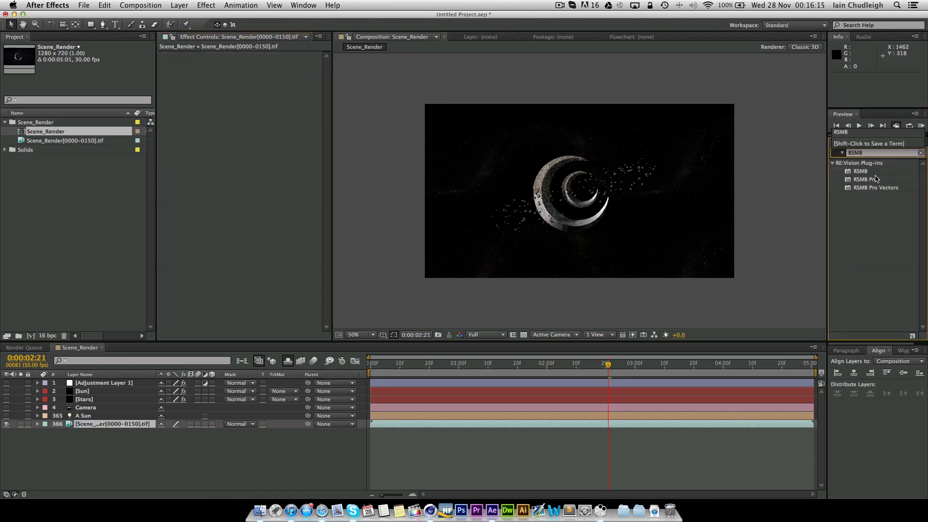
drag(864, 180, 96, 384)
drag(189, 238, 193, 199)
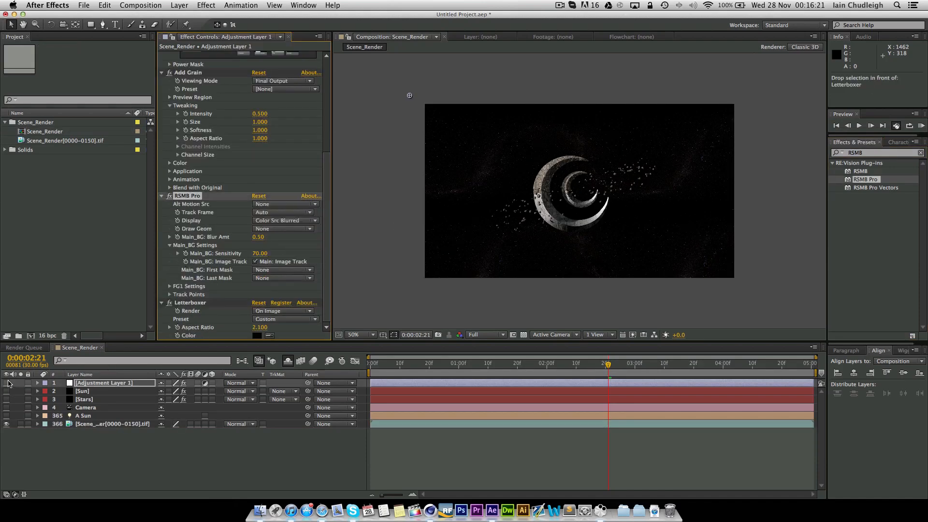
click(7, 383)
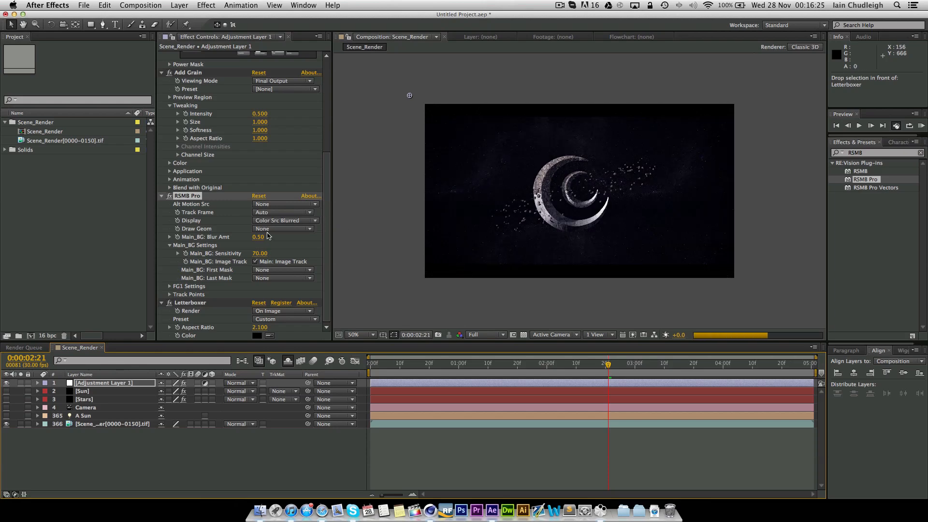
Set RSMB Pro's Main_BG blur amount to 0.7.
click(259, 237)
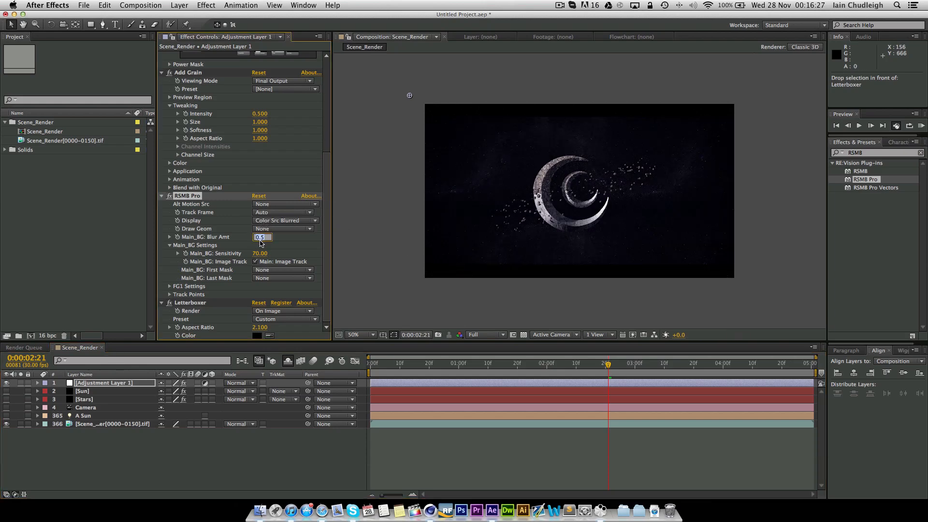
text(0.7)
key(Return)
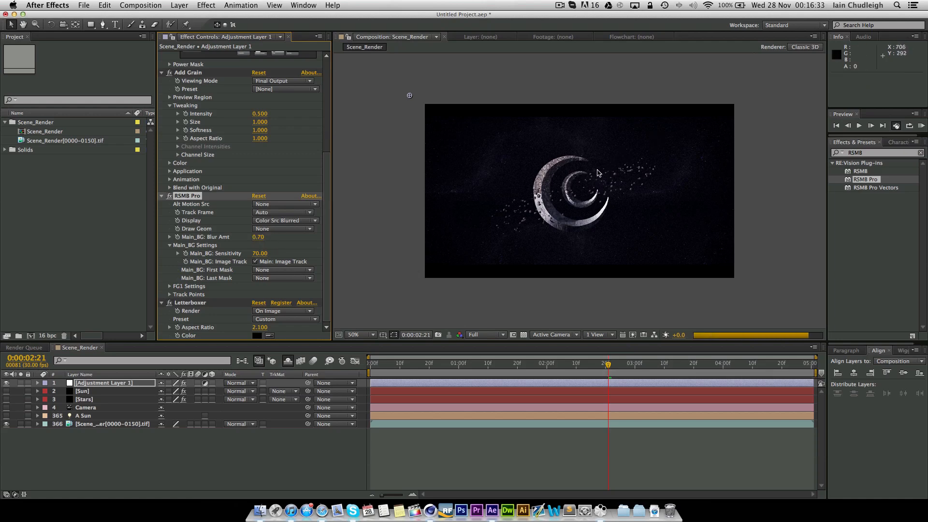
Examine the asteroids up close with RSMB Pro switched off and on, and fit the composition back in the viewer.
scroll(594, 183, up, 1)
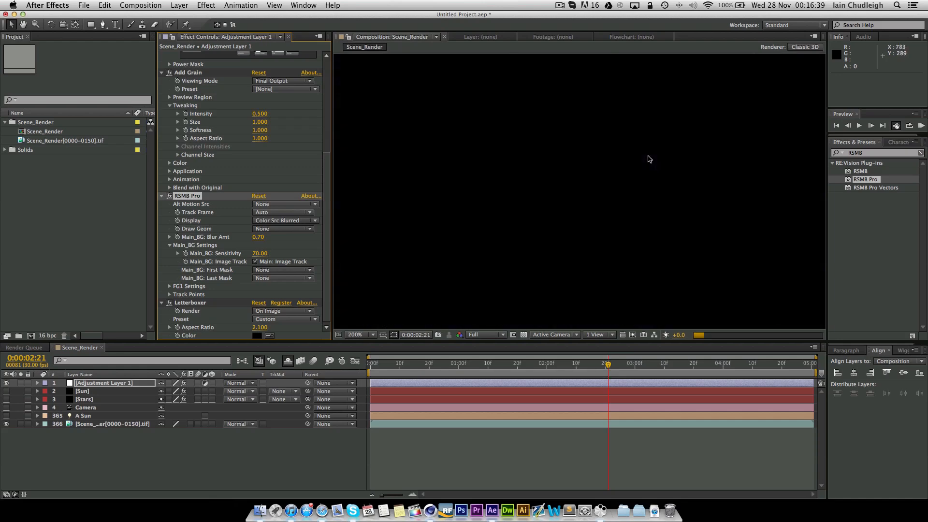
scroll(648, 159, up, 1)
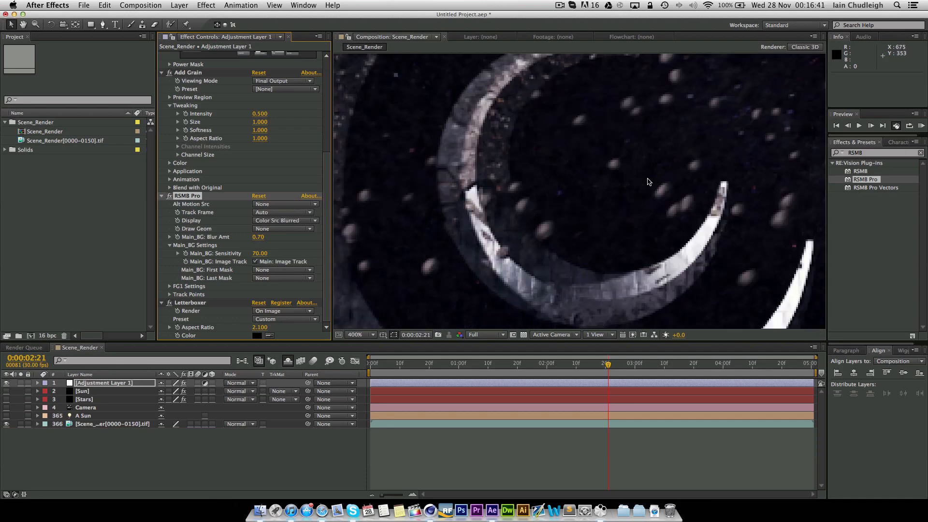
scroll(648, 181, up, 1)
key(space)
drag(676, 170, 661, 184)
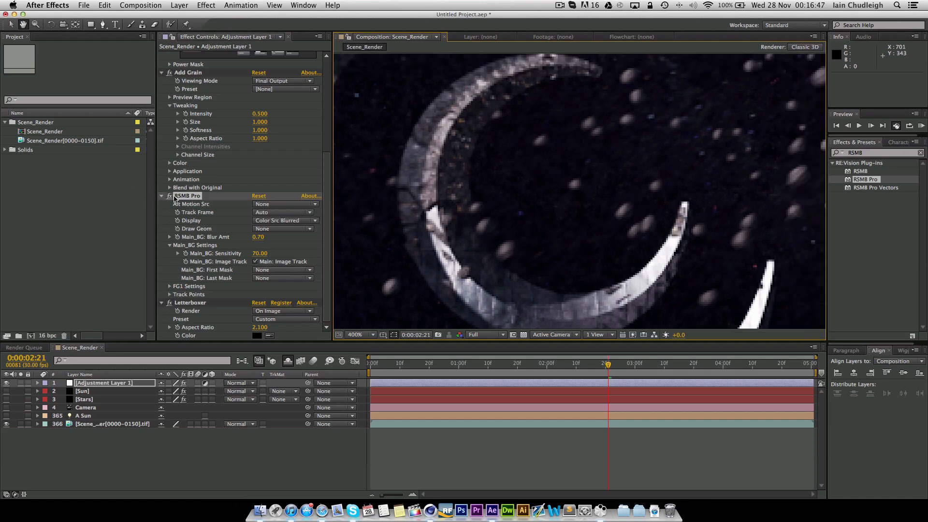
click(169, 197)
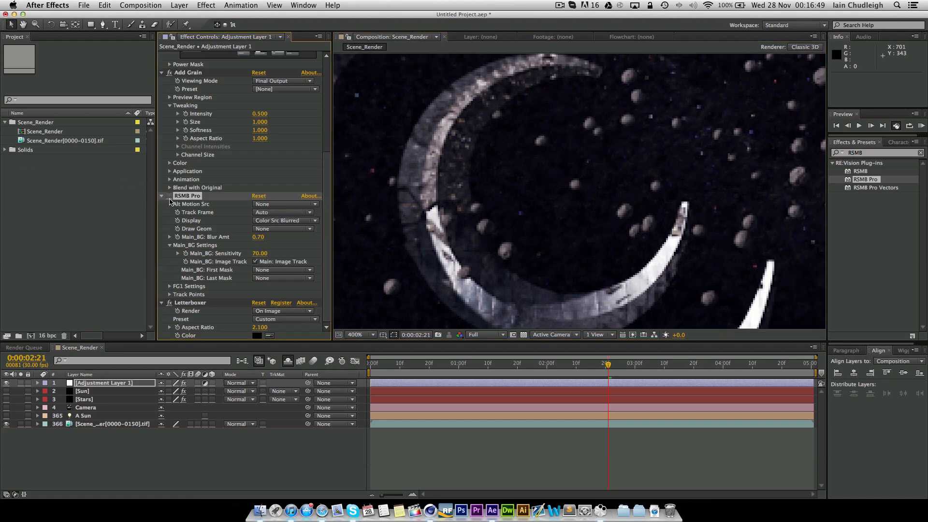
click(170, 197)
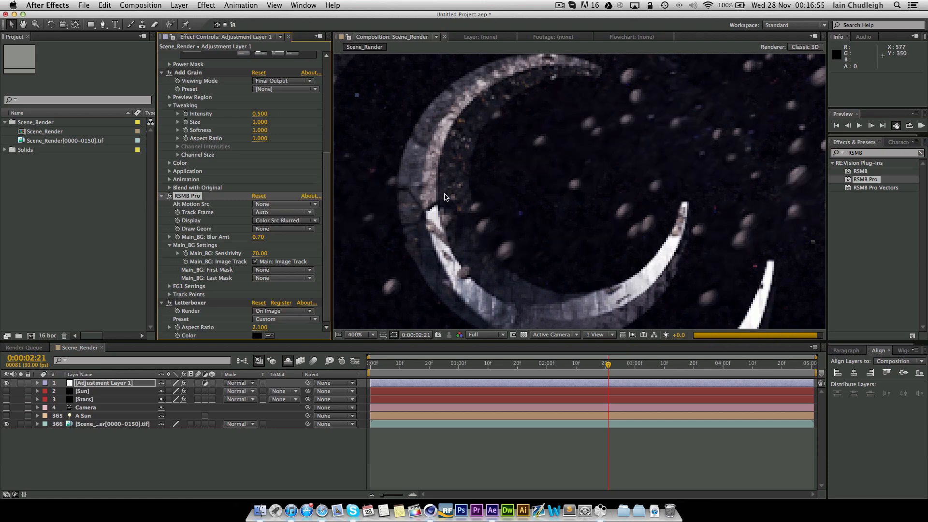
scroll(445, 197, down, 2)
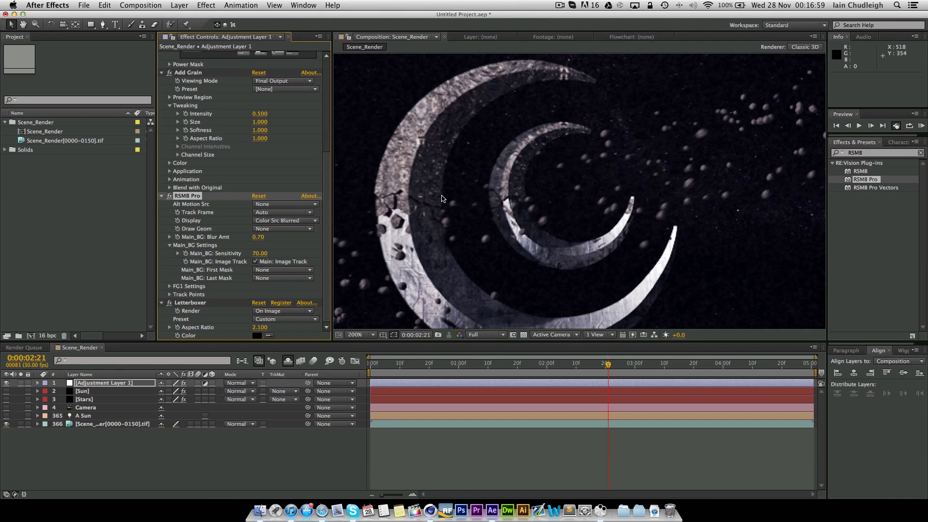
scroll(441, 198, down, 2)
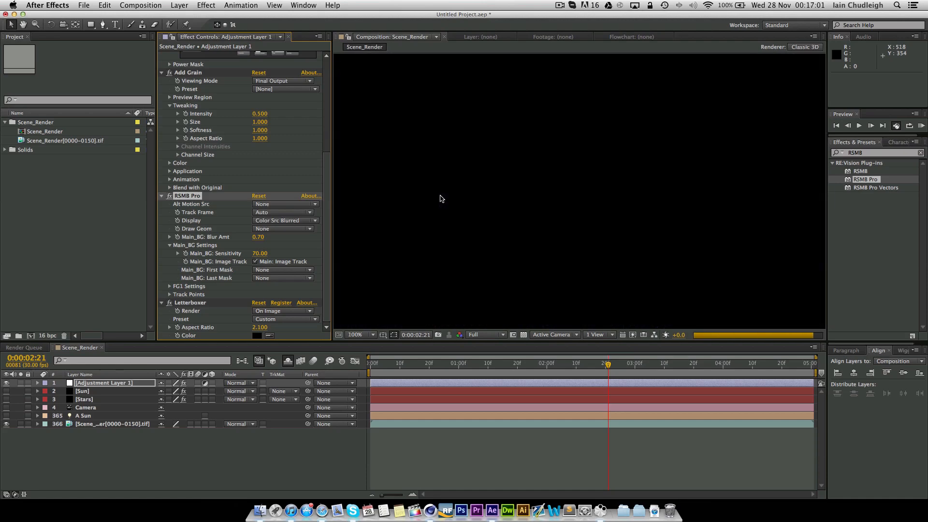
click(363, 335)
click(367, 353)
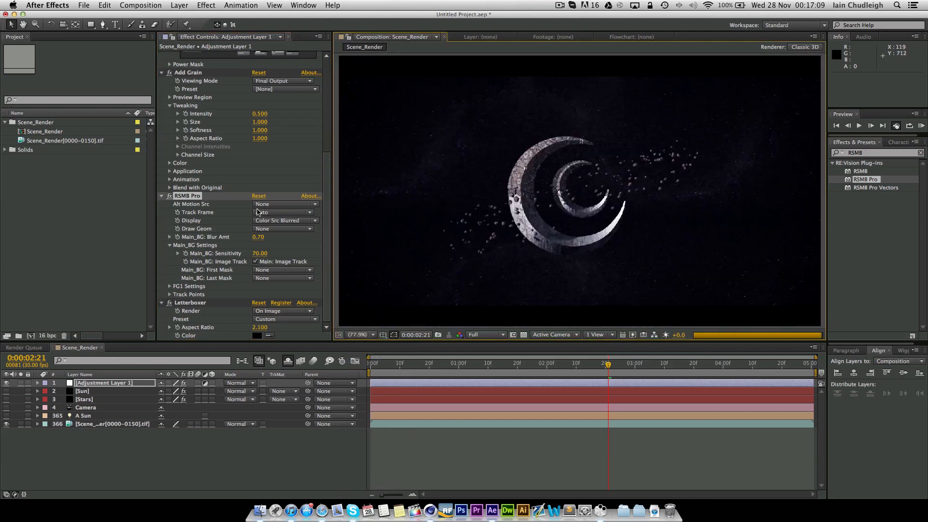
Set the Add Grain size to 0.5 and its intensity to 0.3 on the adjustment layer.
scroll(210, 197, up, 5)
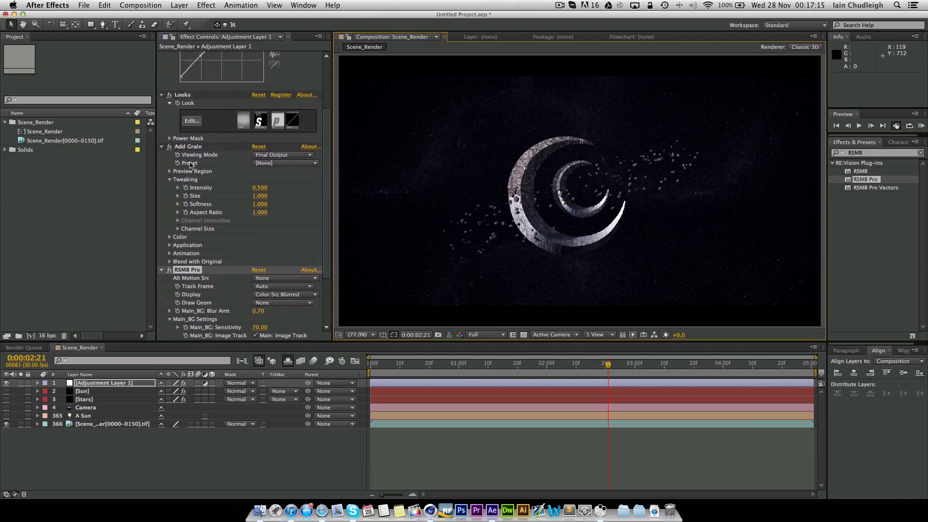
click(259, 196)
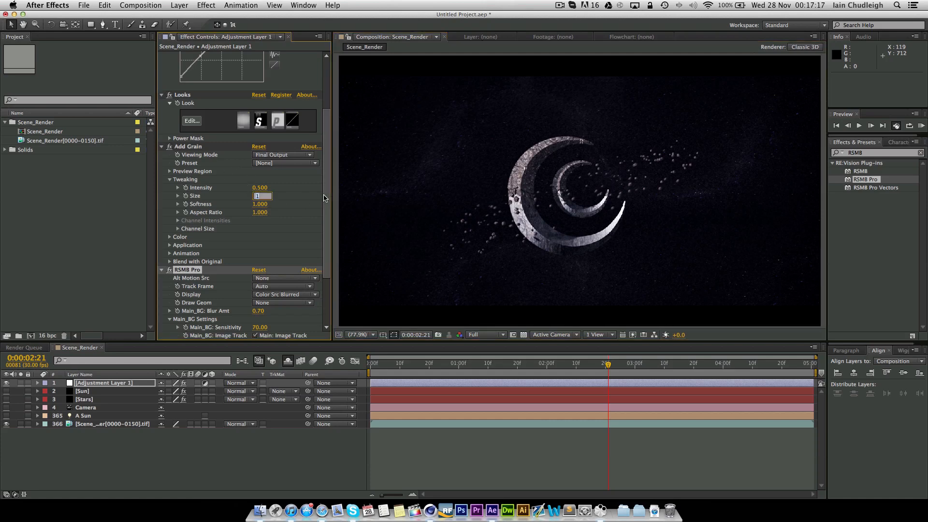
text(.5)
key(Return)
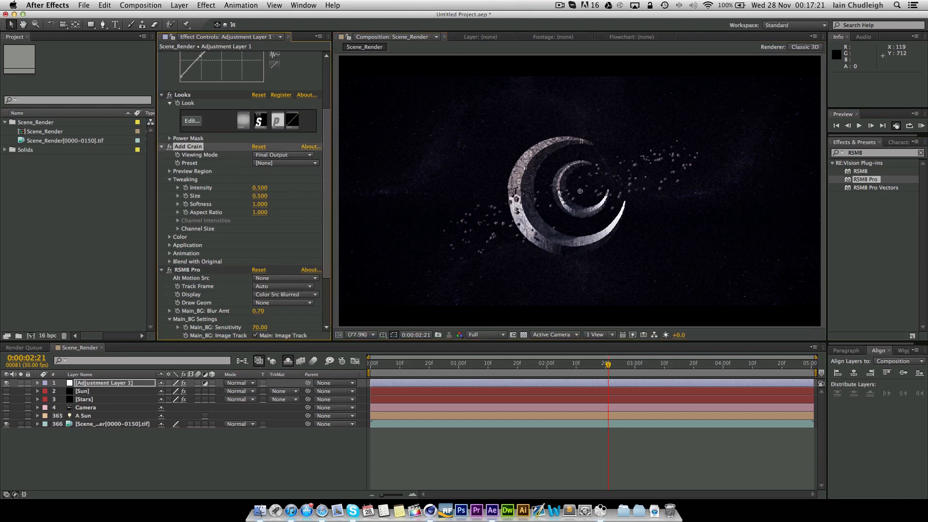
click(260, 187)
text(.3)
key(Return)
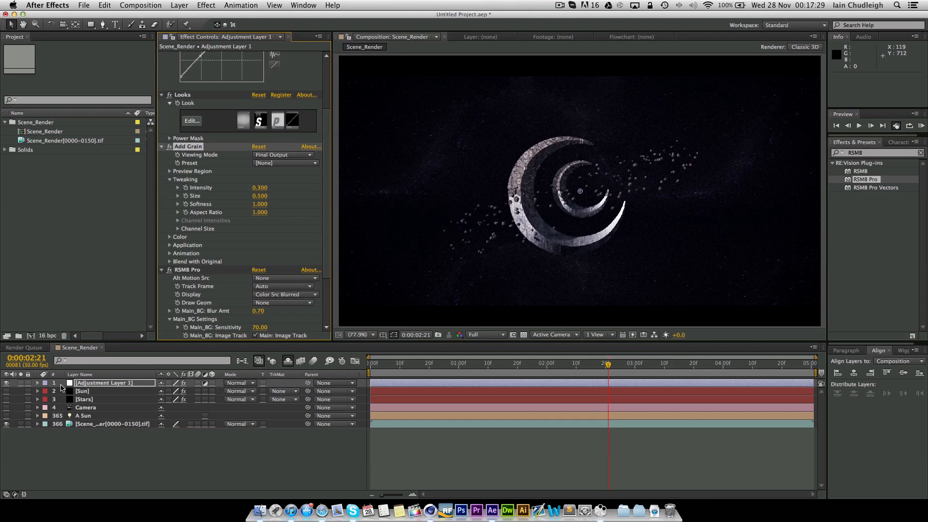
Make the Sun, Stars, Camera and A Sun layers visible, and view the full composite at 50%.
drag(6, 391, 7, 416)
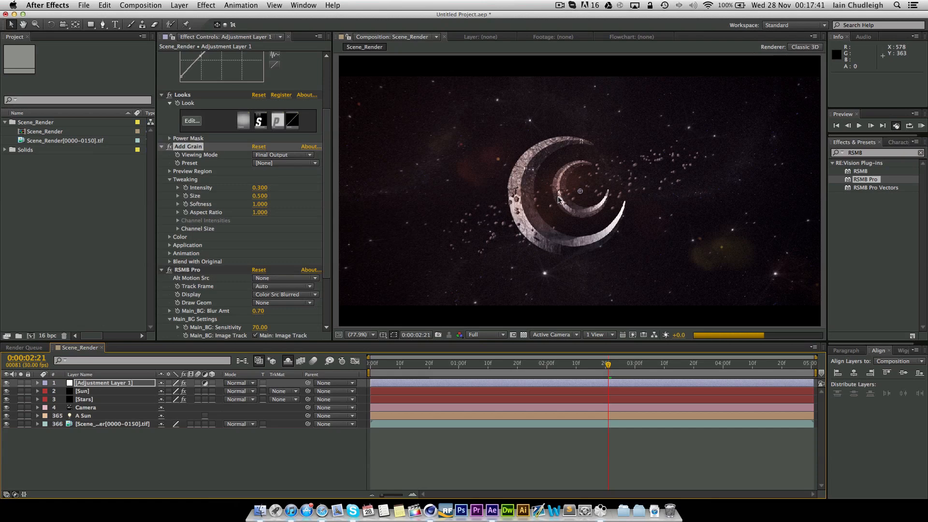
key(comma)
key(comma)
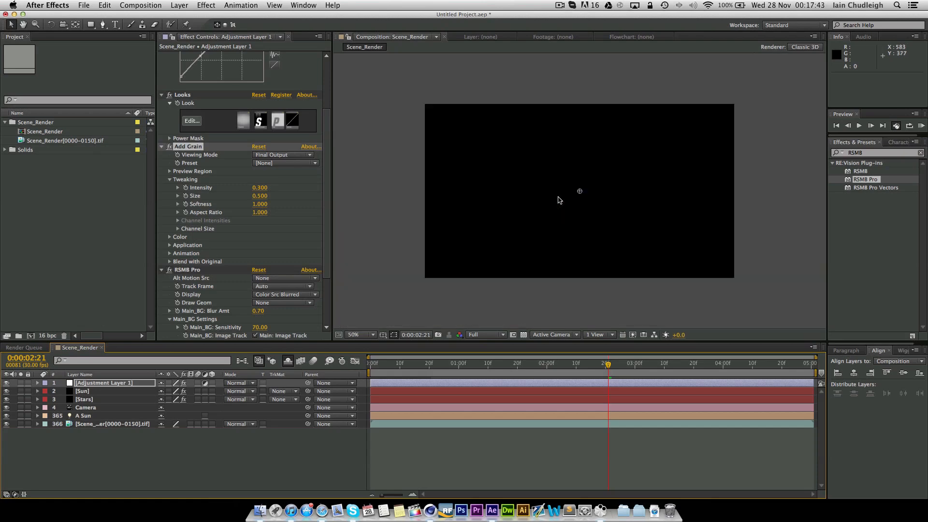
Deselect the adjustment layer and check the finished composite at 0:00:04:09.
click(393, 204)
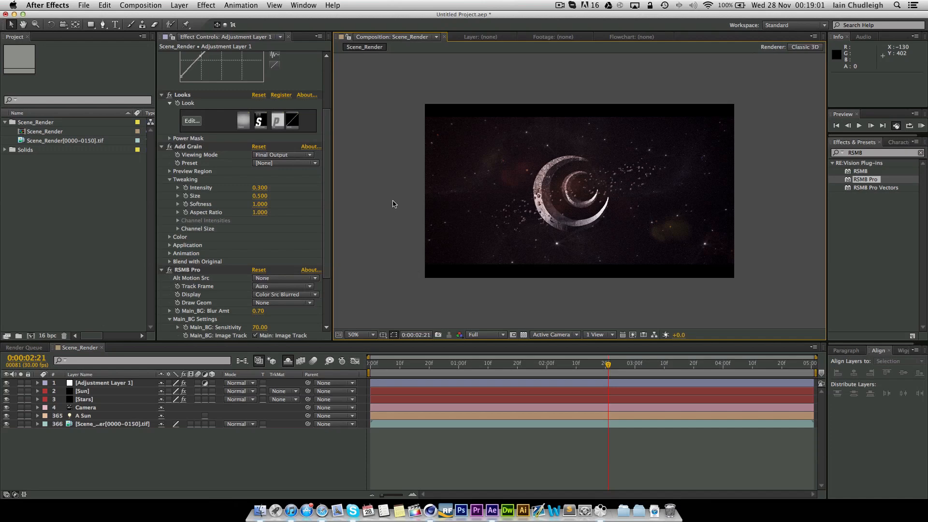
click(749, 364)
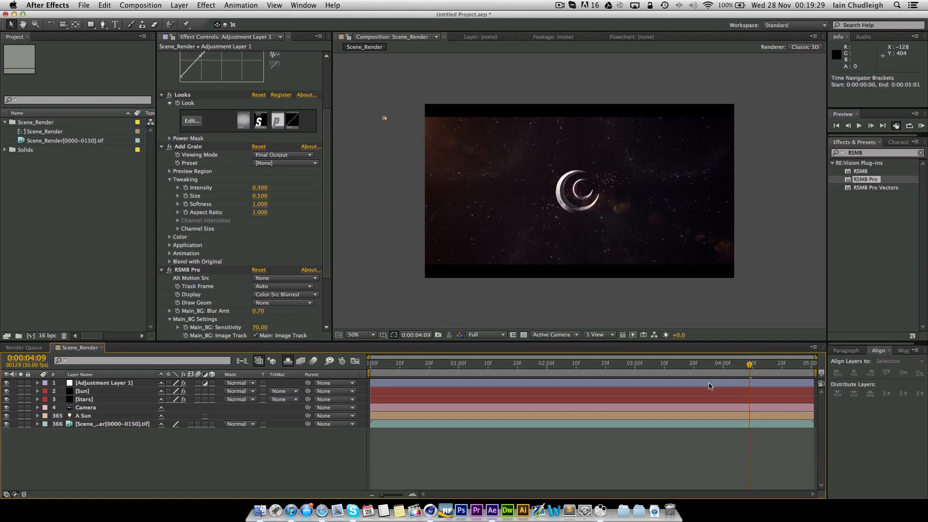
click(695, 453)
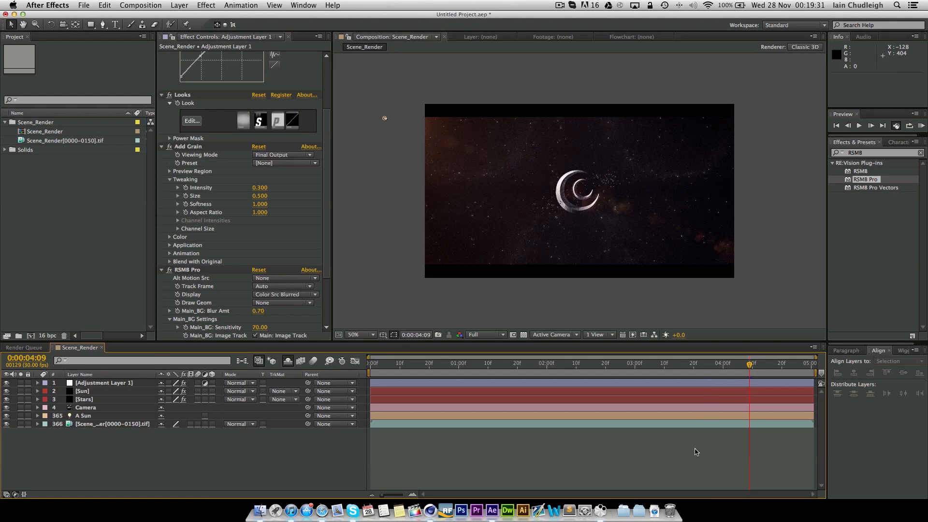